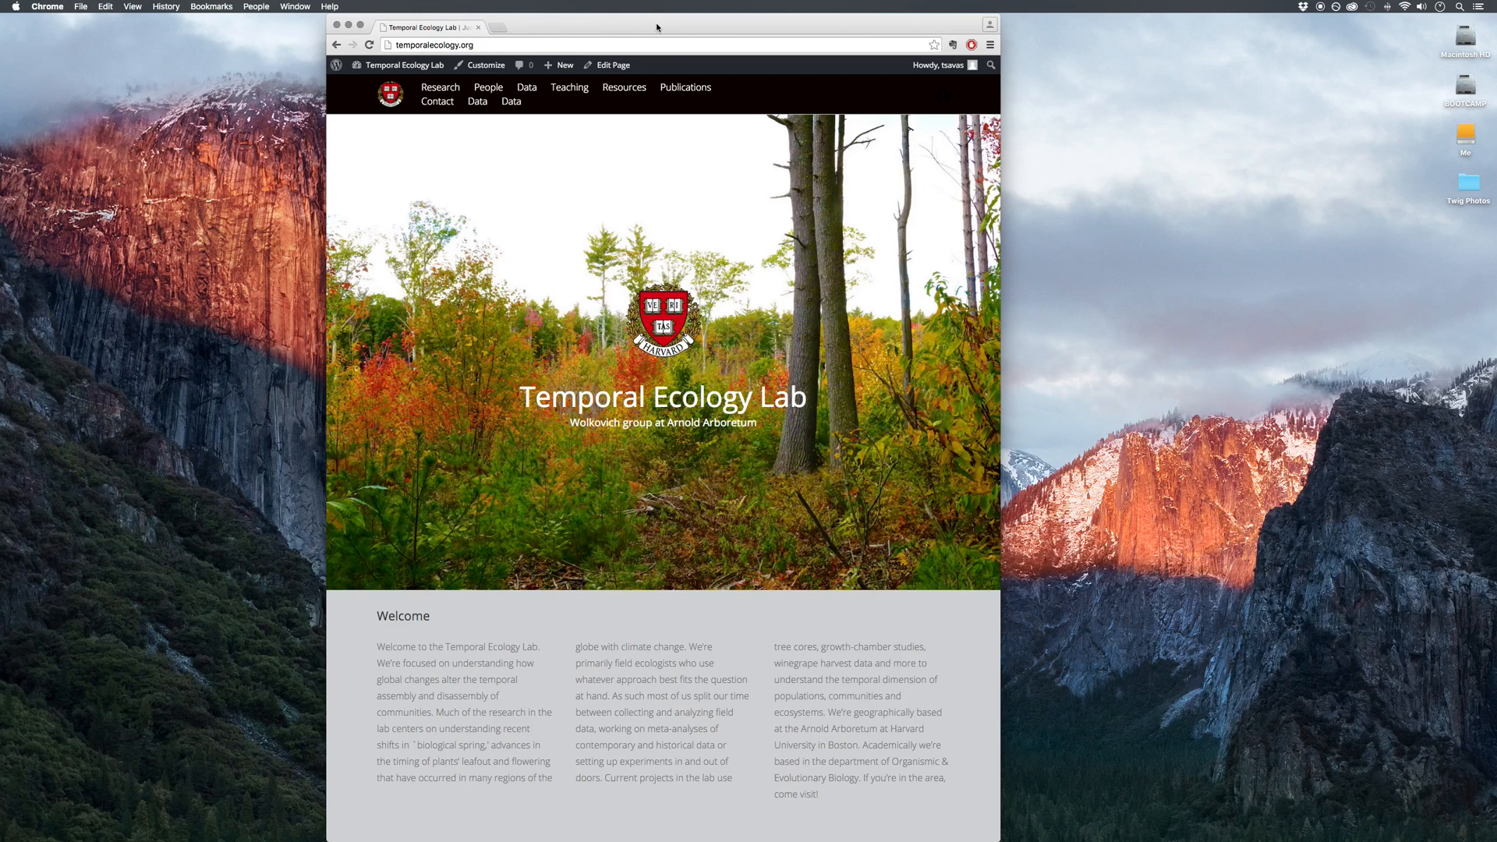
pyautogui.moveTo(656, 27); pyautogui.dragTo(657, 22)
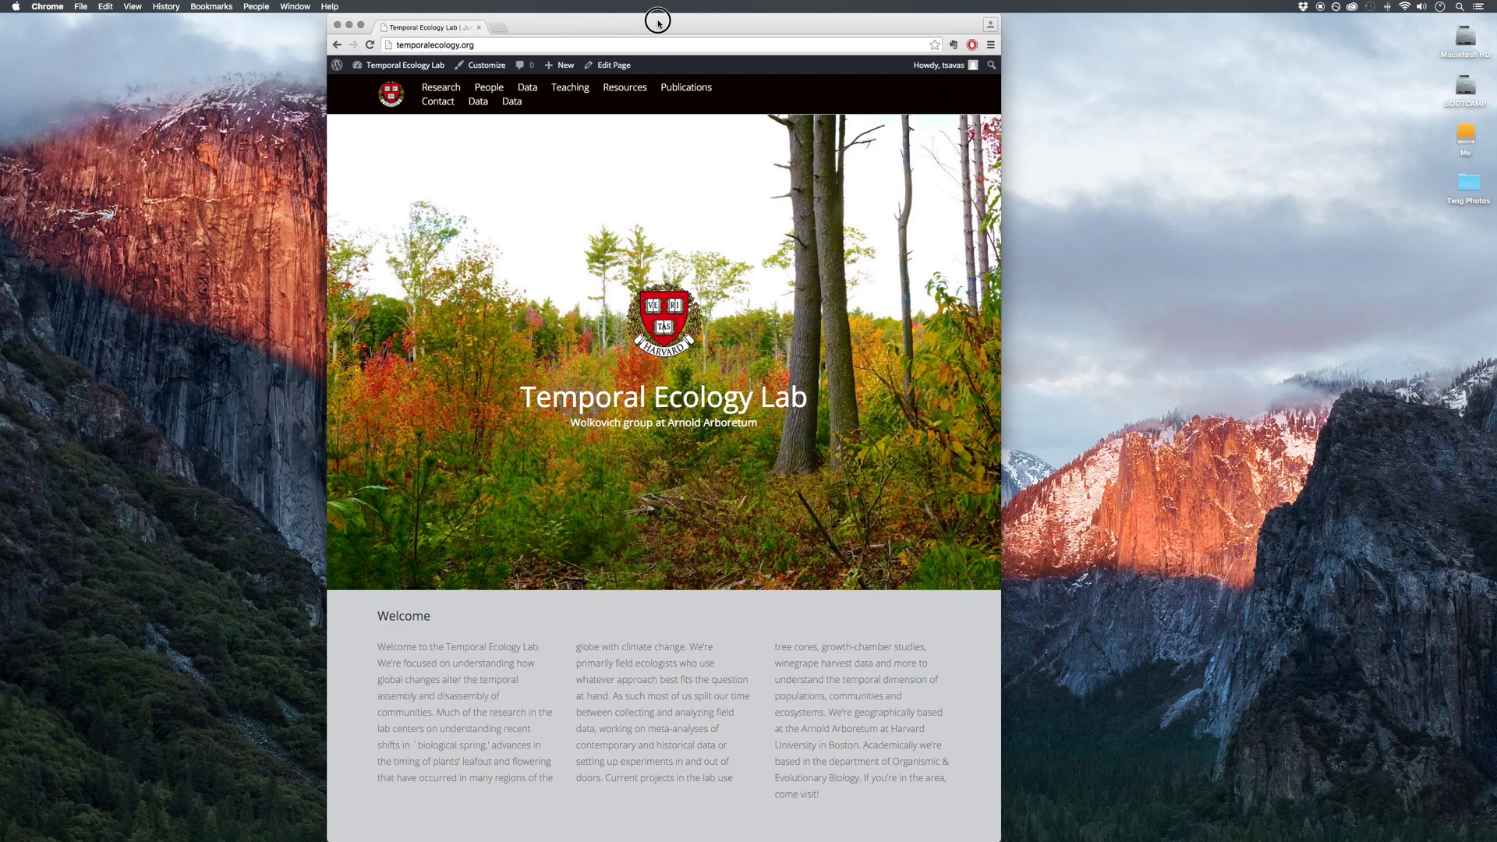
pyautogui.moveTo(658, 22); pyautogui.dragTo(686, 21)
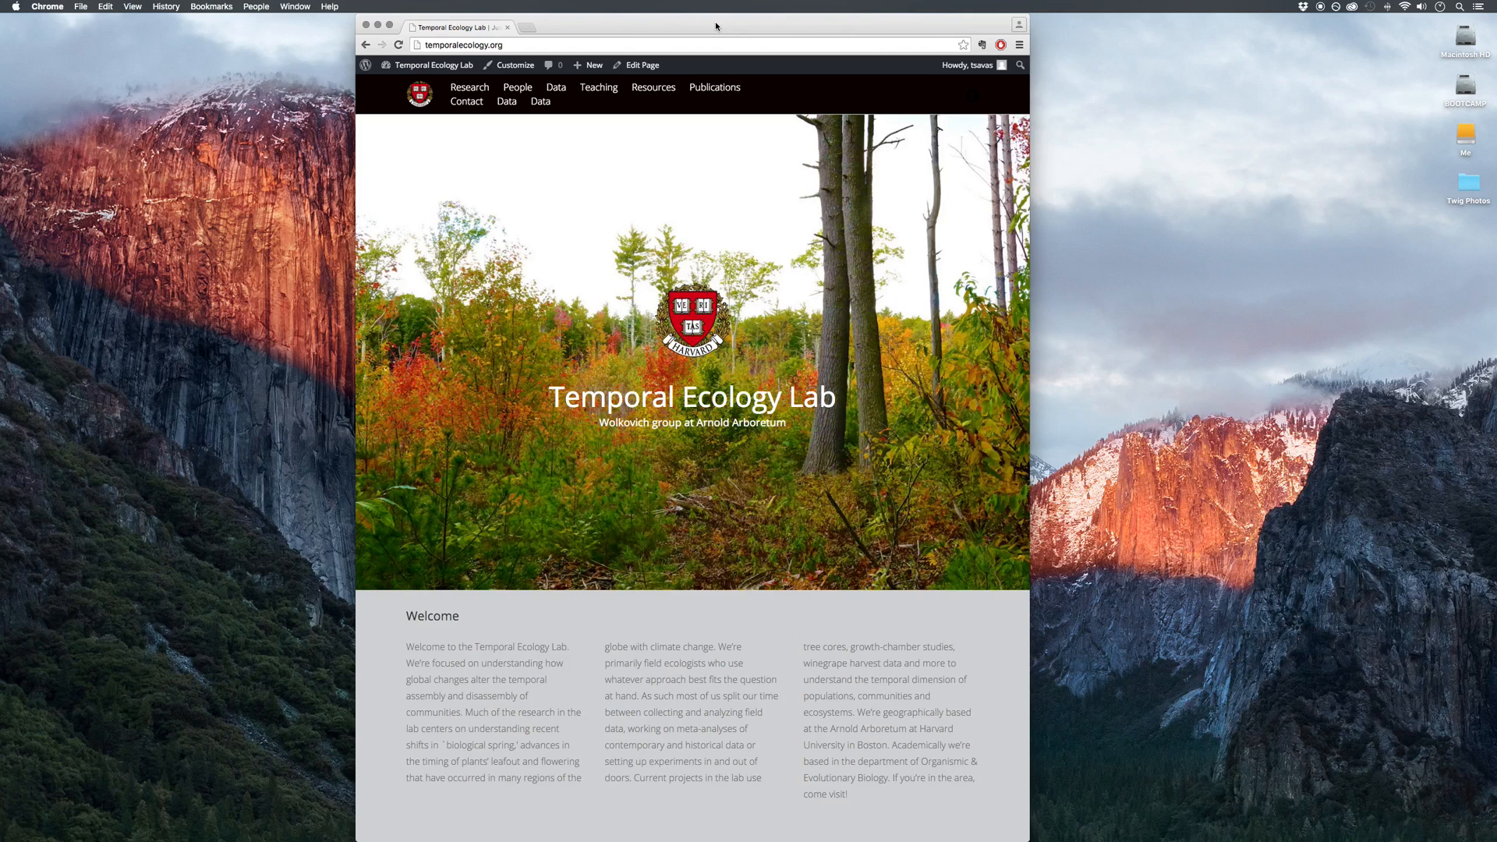
pyautogui.moveTo(1036, 325)
pyautogui.mouseDown()
pyautogui.moveTo(839, 312)
pyautogui.moveTo(1024, 314)
pyautogui.mouseUp()
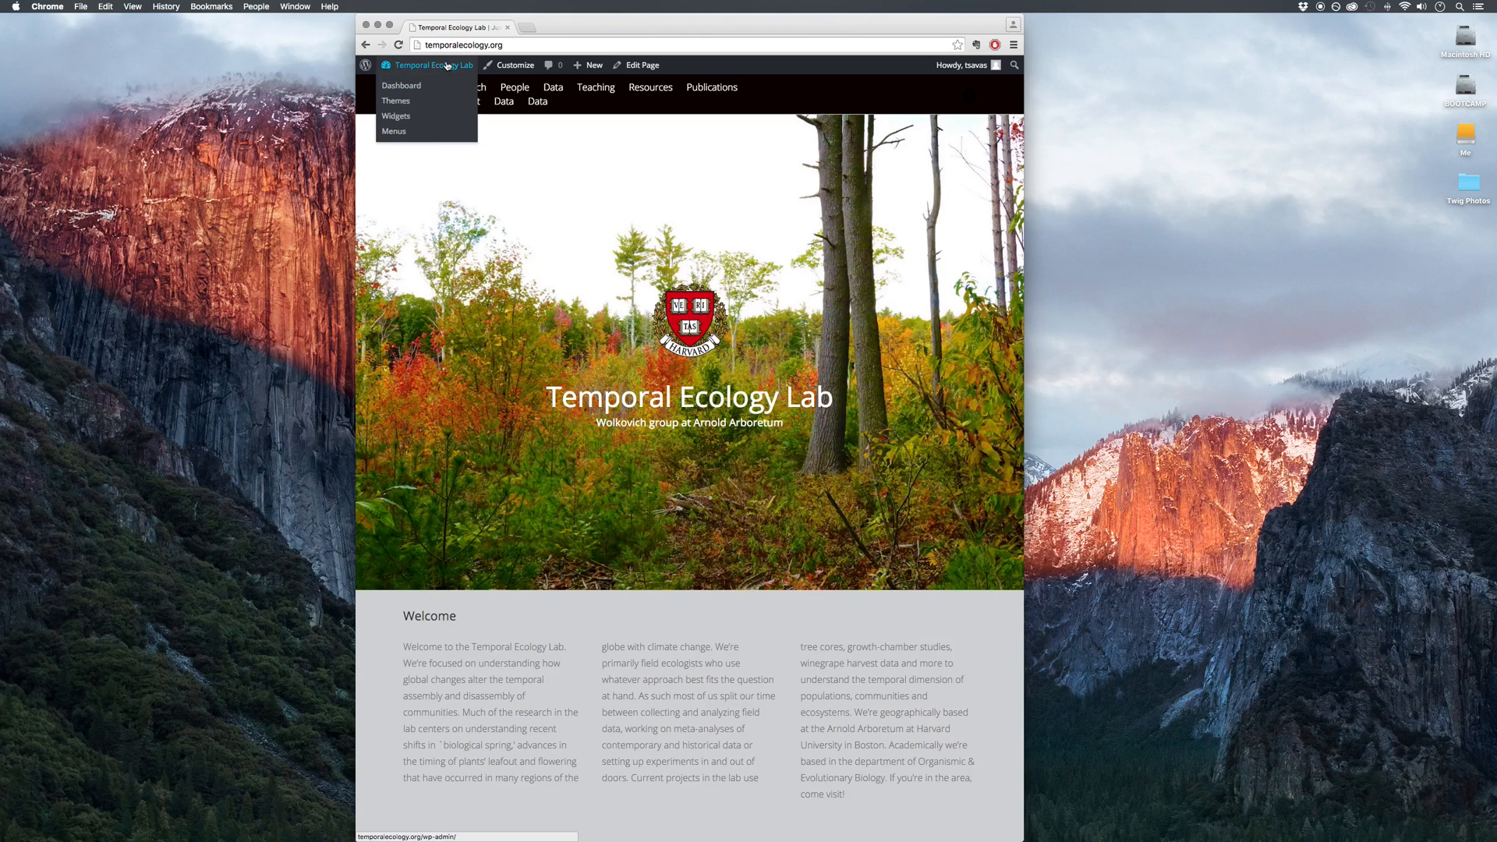
# - Open the site's WordPress dashboard and dismiss the Beaver Builder plugin recommendation
pyautogui.moveTo(446, 71)
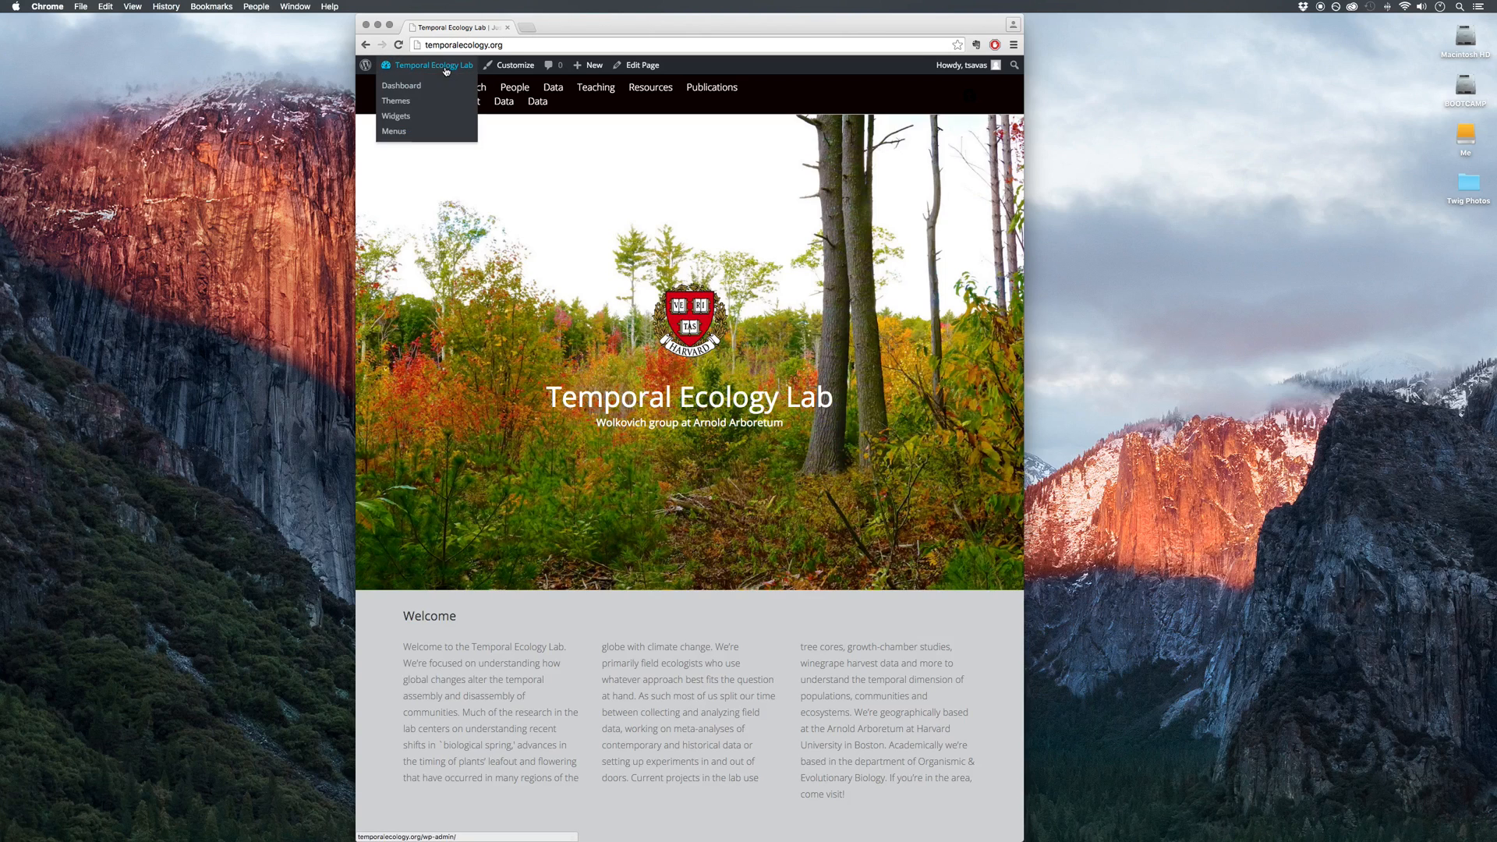
pyautogui.click(401, 86)
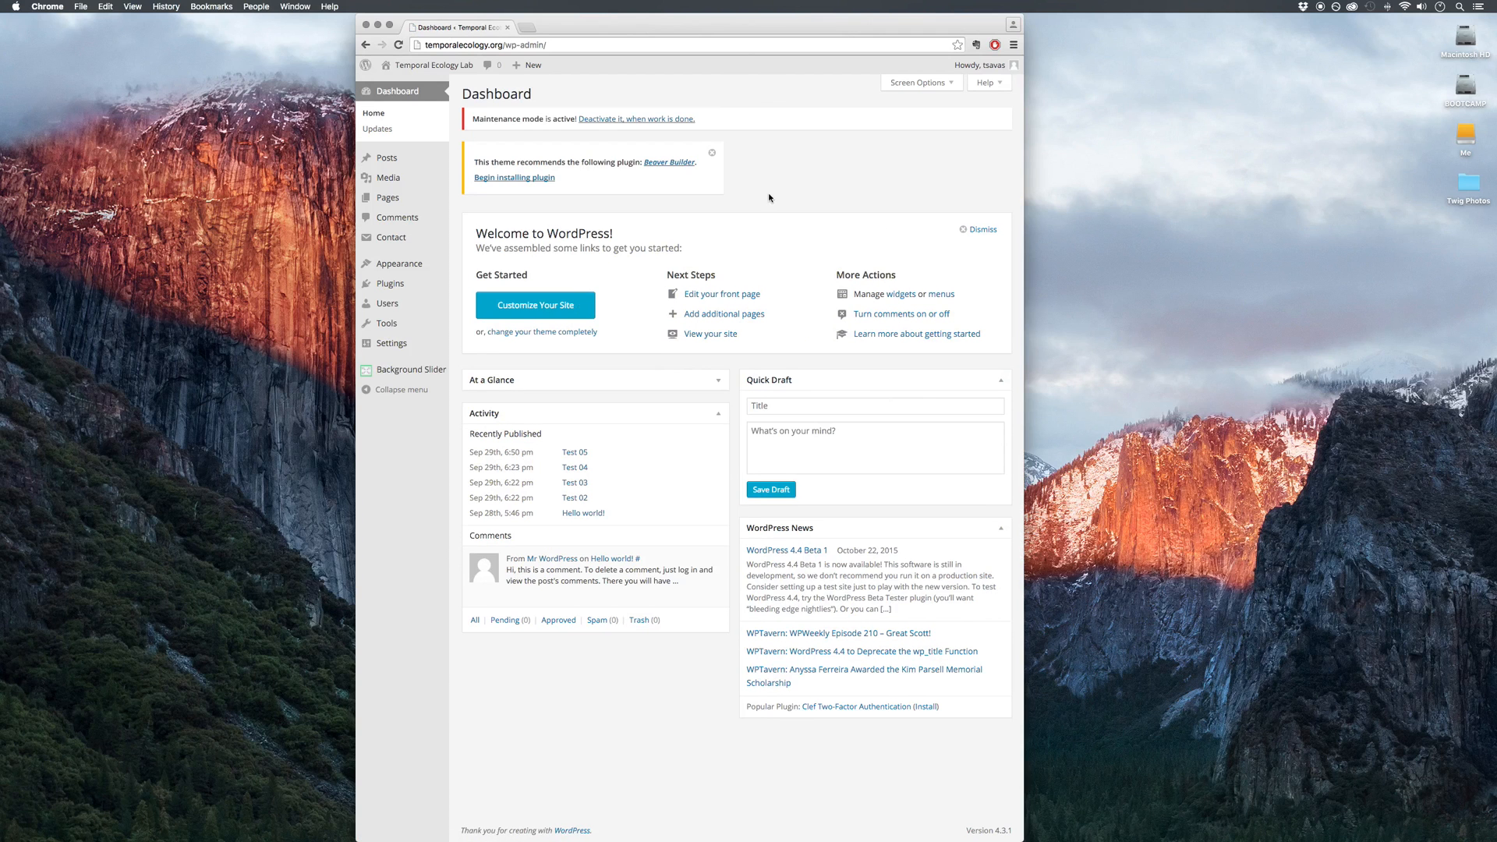
pyautogui.click(712, 155)
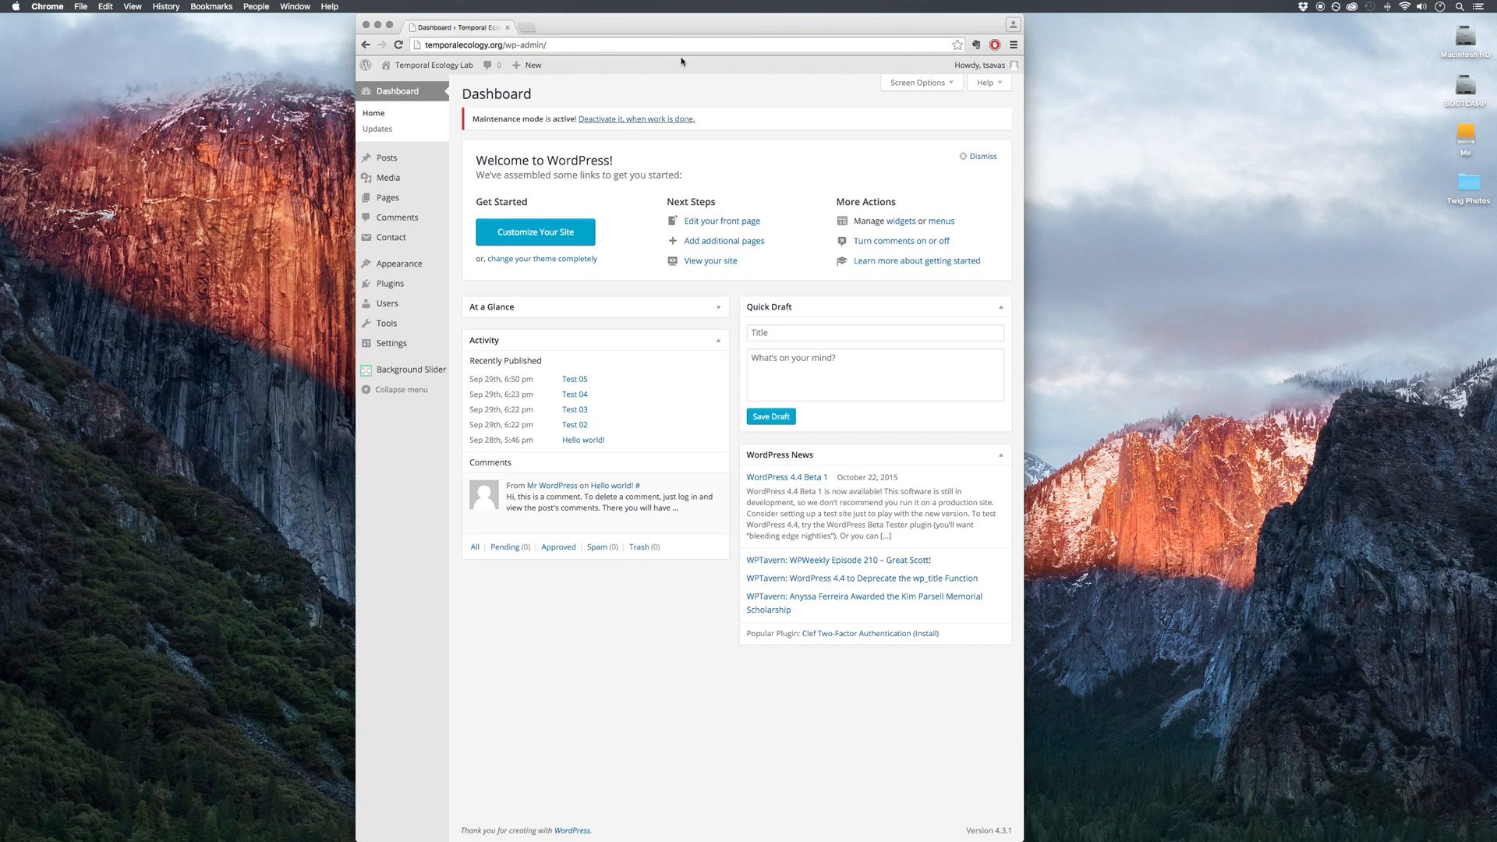
pyautogui.moveTo(664, 23); pyautogui.dragTo(697, 13)
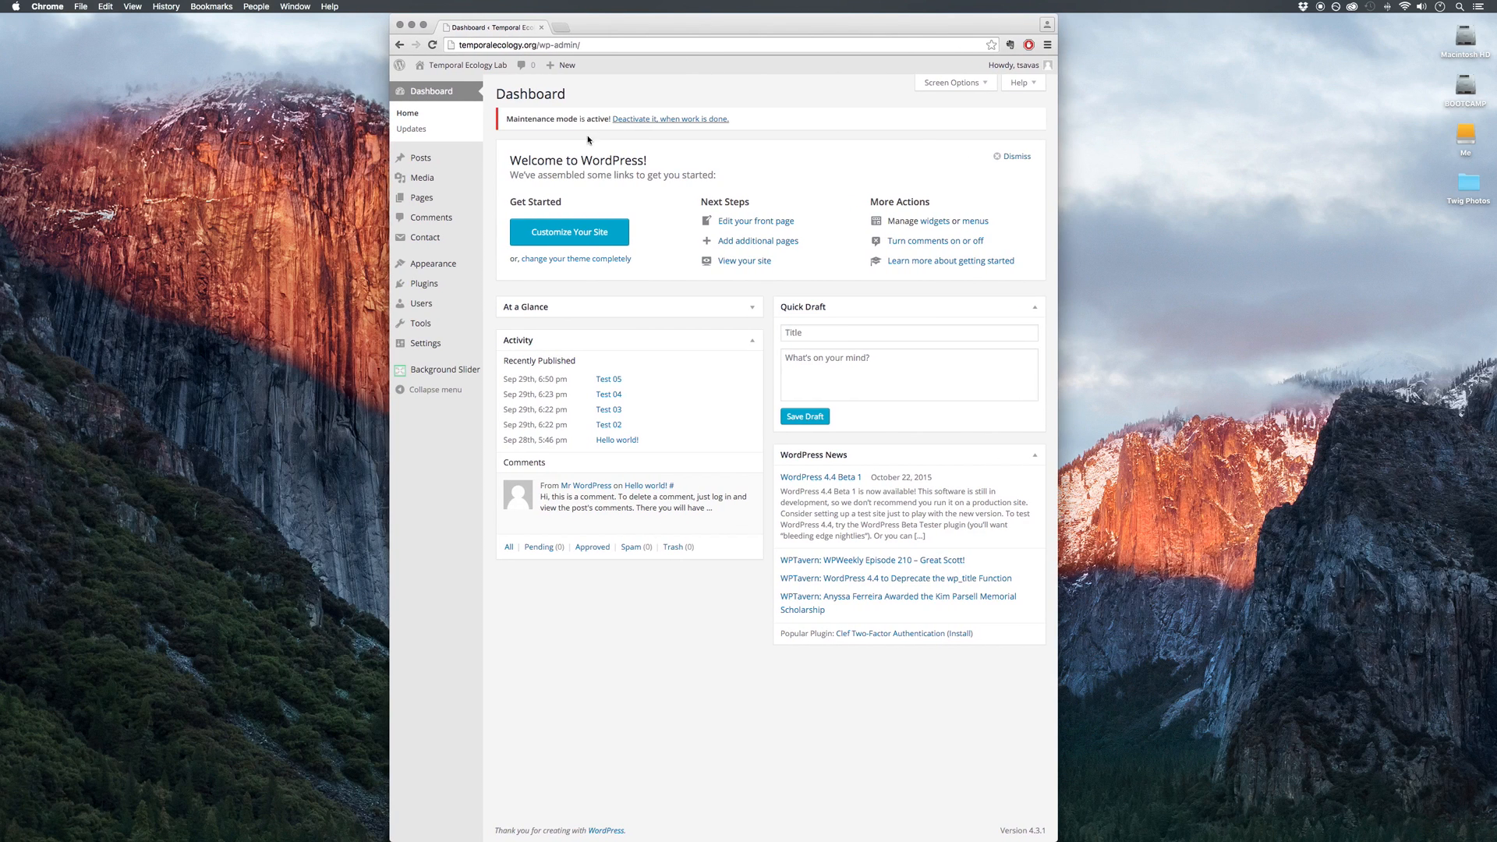
# - Clone the Data page from the list of pages and open the draft copy for editing
pyautogui.click(444, 200)
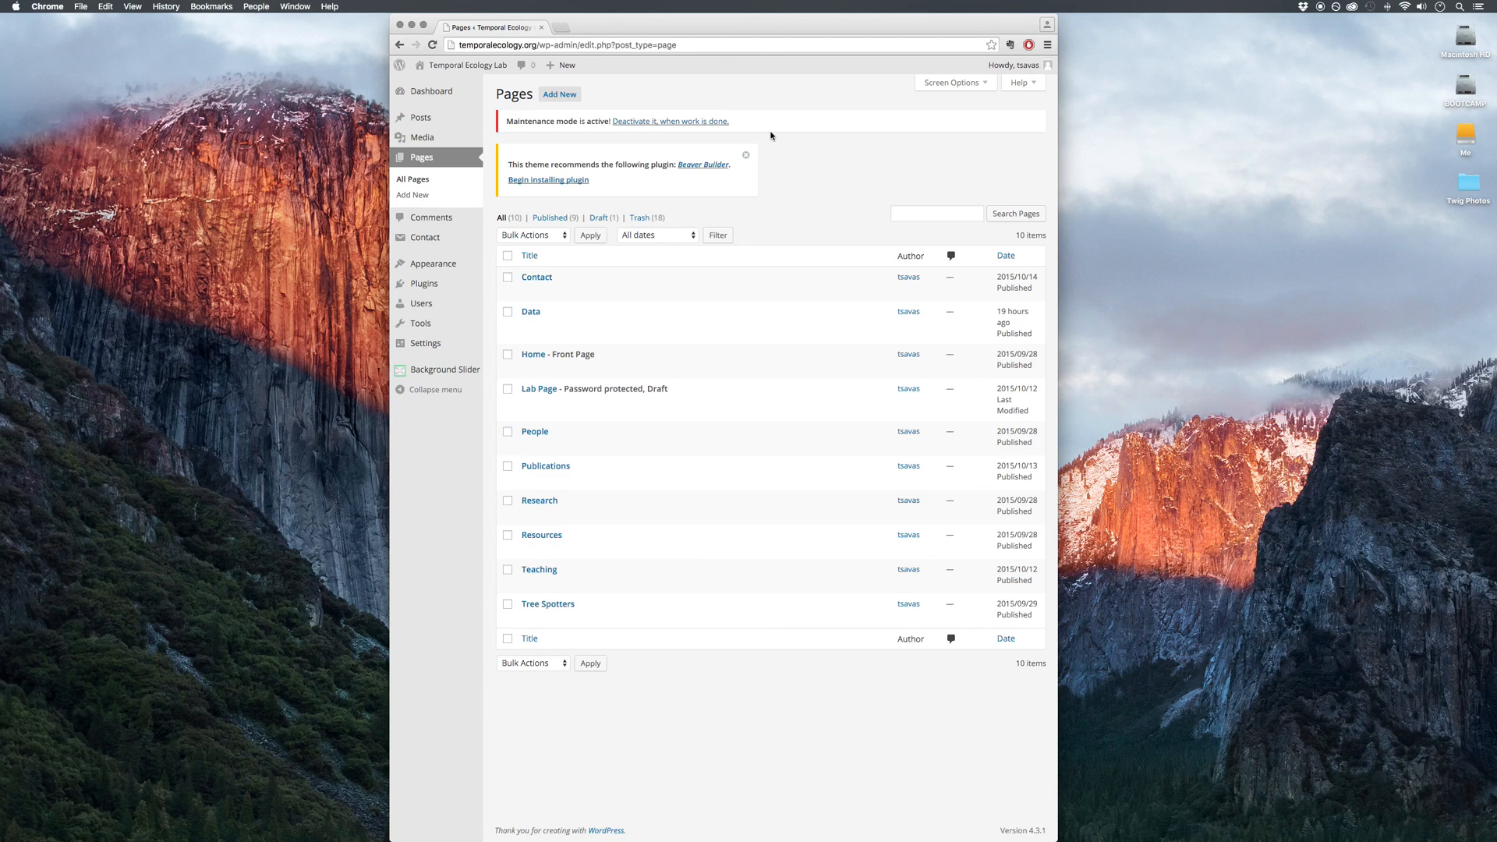
pyautogui.moveTo(576, 320)
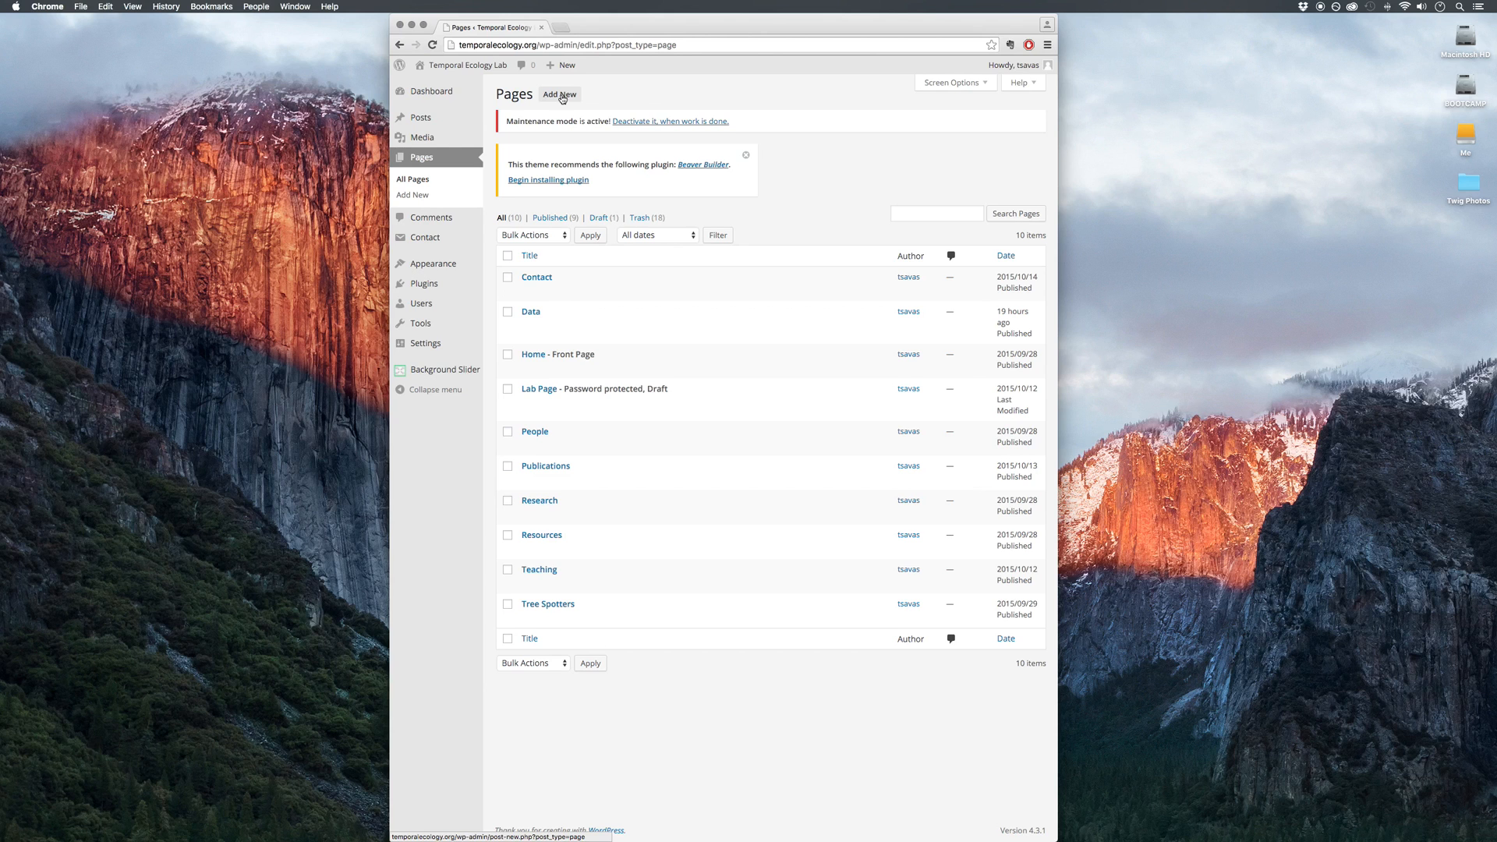
pyautogui.moveTo(783, 24)
pyautogui.mouseDown()
pyautogui.moveTo(745, 23)
pyautogui.moveTo(799, 23)
pyautogui.moveTo(765, 23)
pyautogui.moveTo(776, 14)
pyautogui.mouseUp()
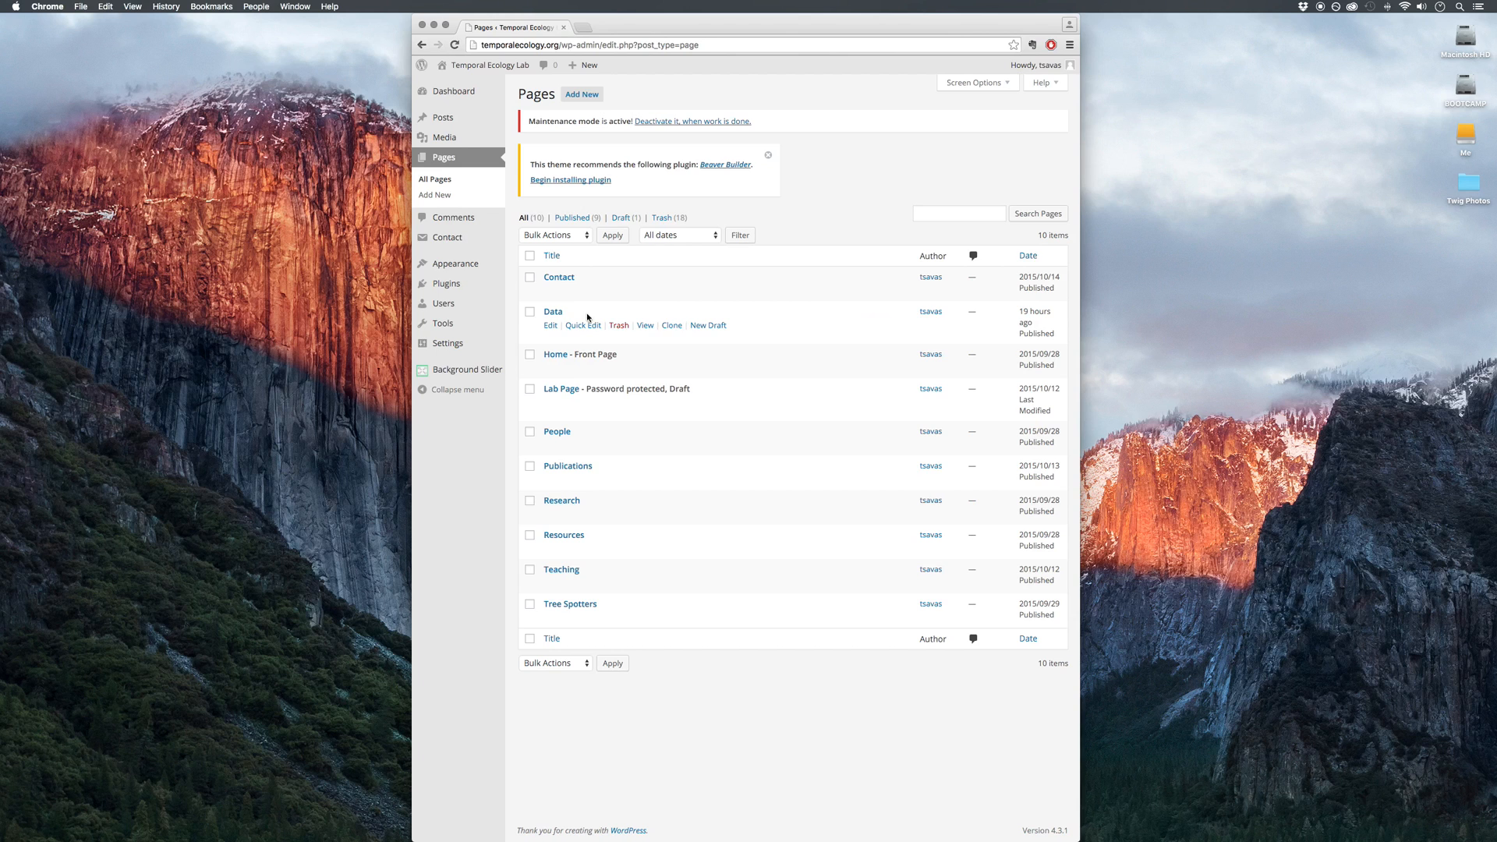
pyautogui.click(672, 328)
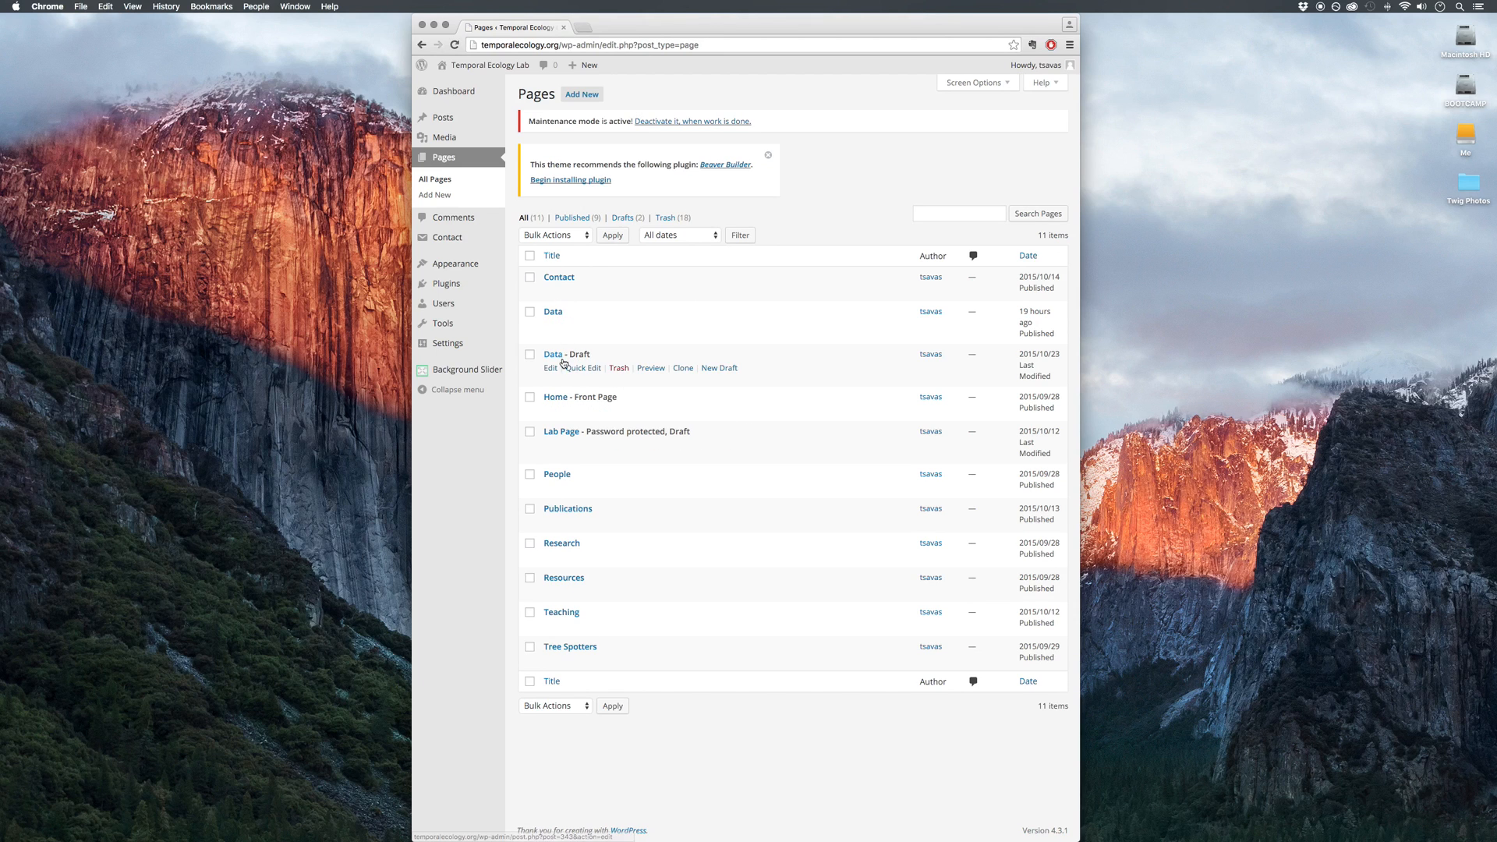
pyautogui.click(550, 369)
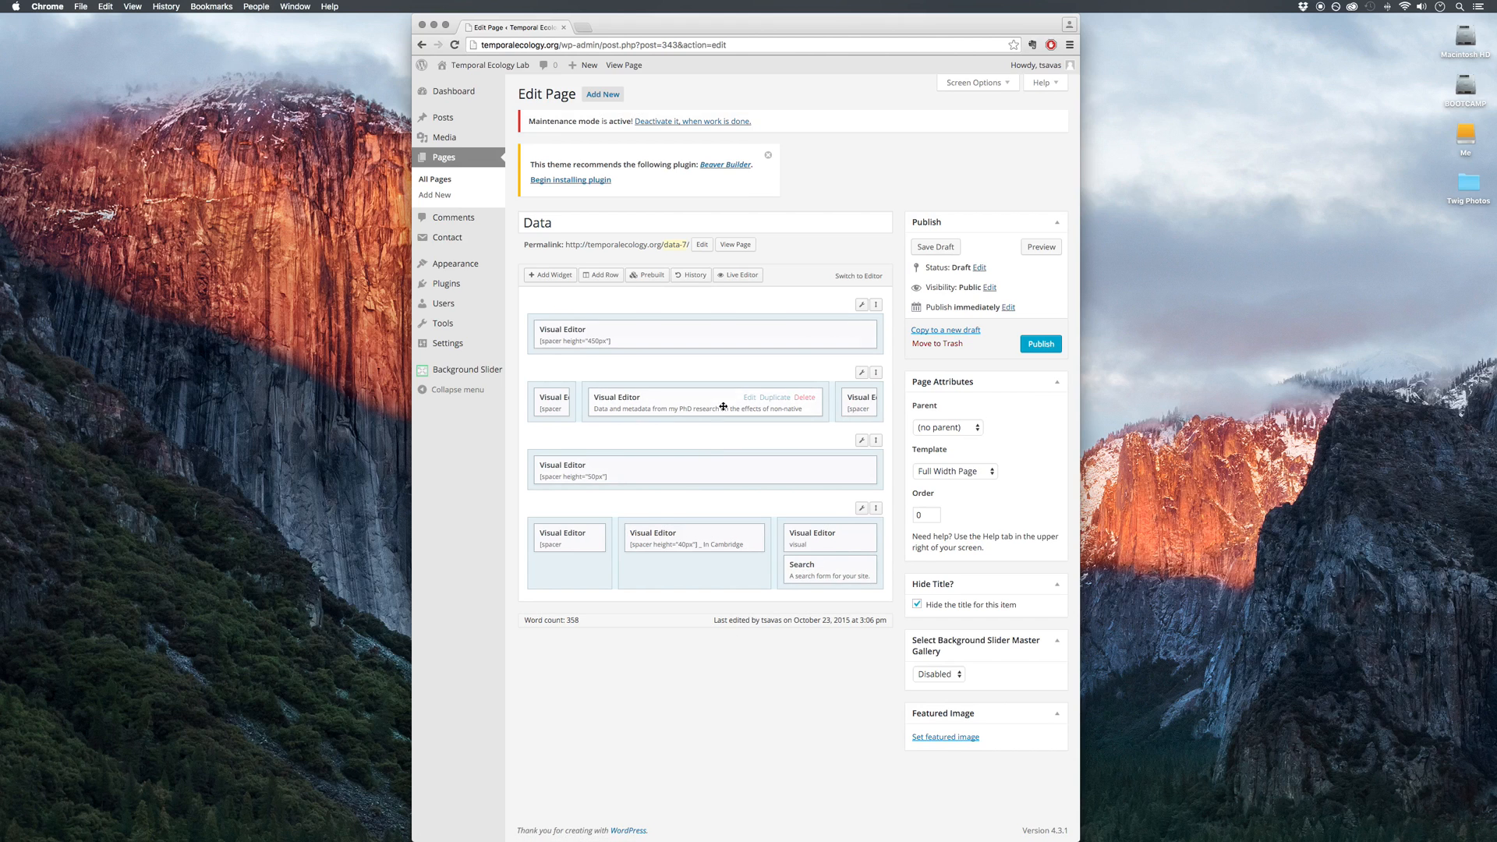
# - Preview the draft Data page and arrange the editor and preview windows side by side
pyautogui.click(1040, 247)
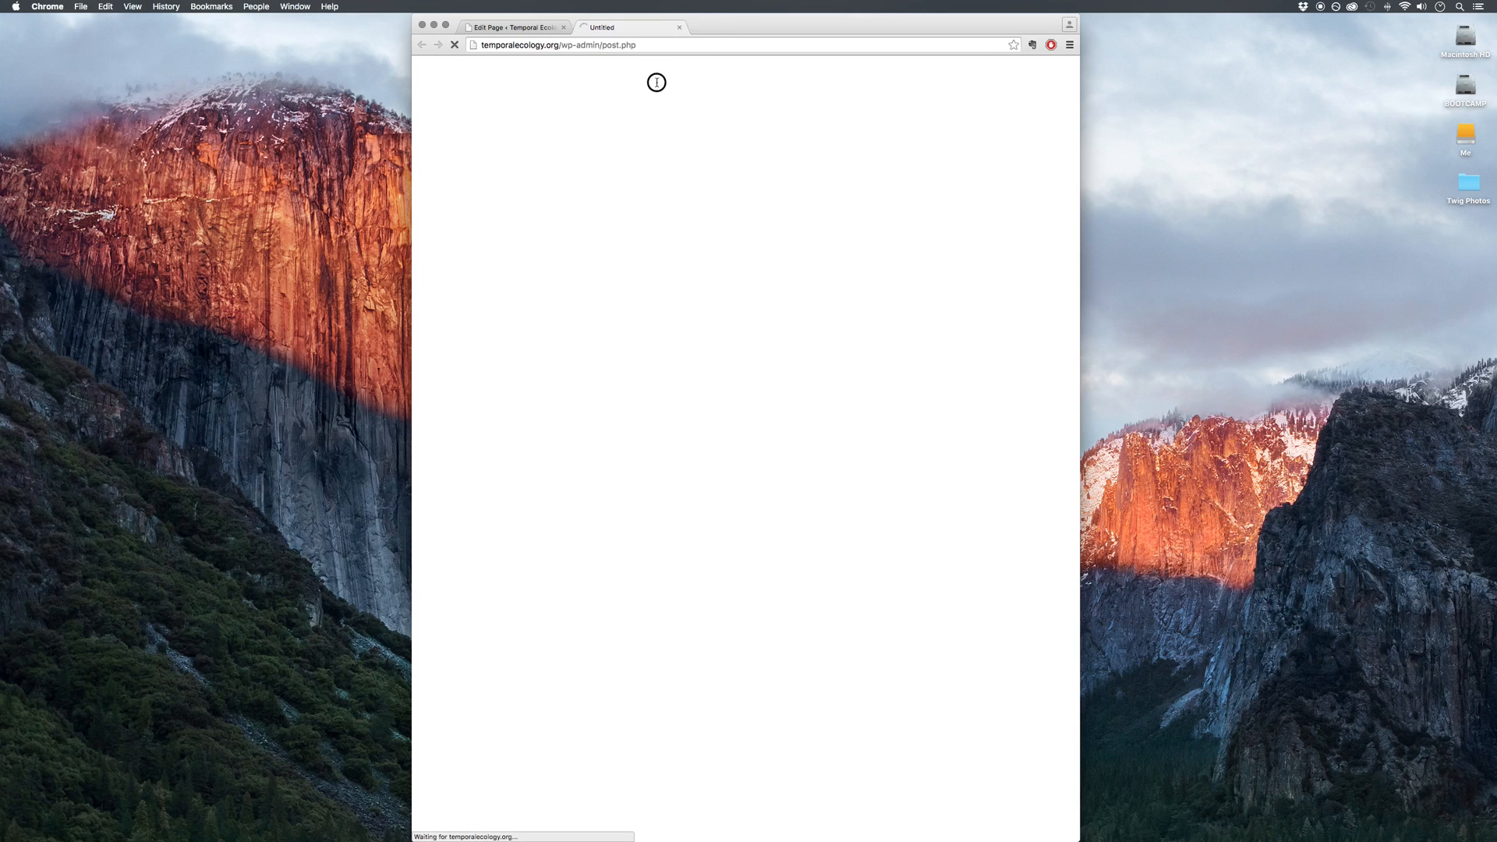
pyautogui.moveTo(656, 48); pyautogui.dragTo(1034, 5)
pyautogui.moveTo(730, 23); pyautogui.dragTo(440, 4)
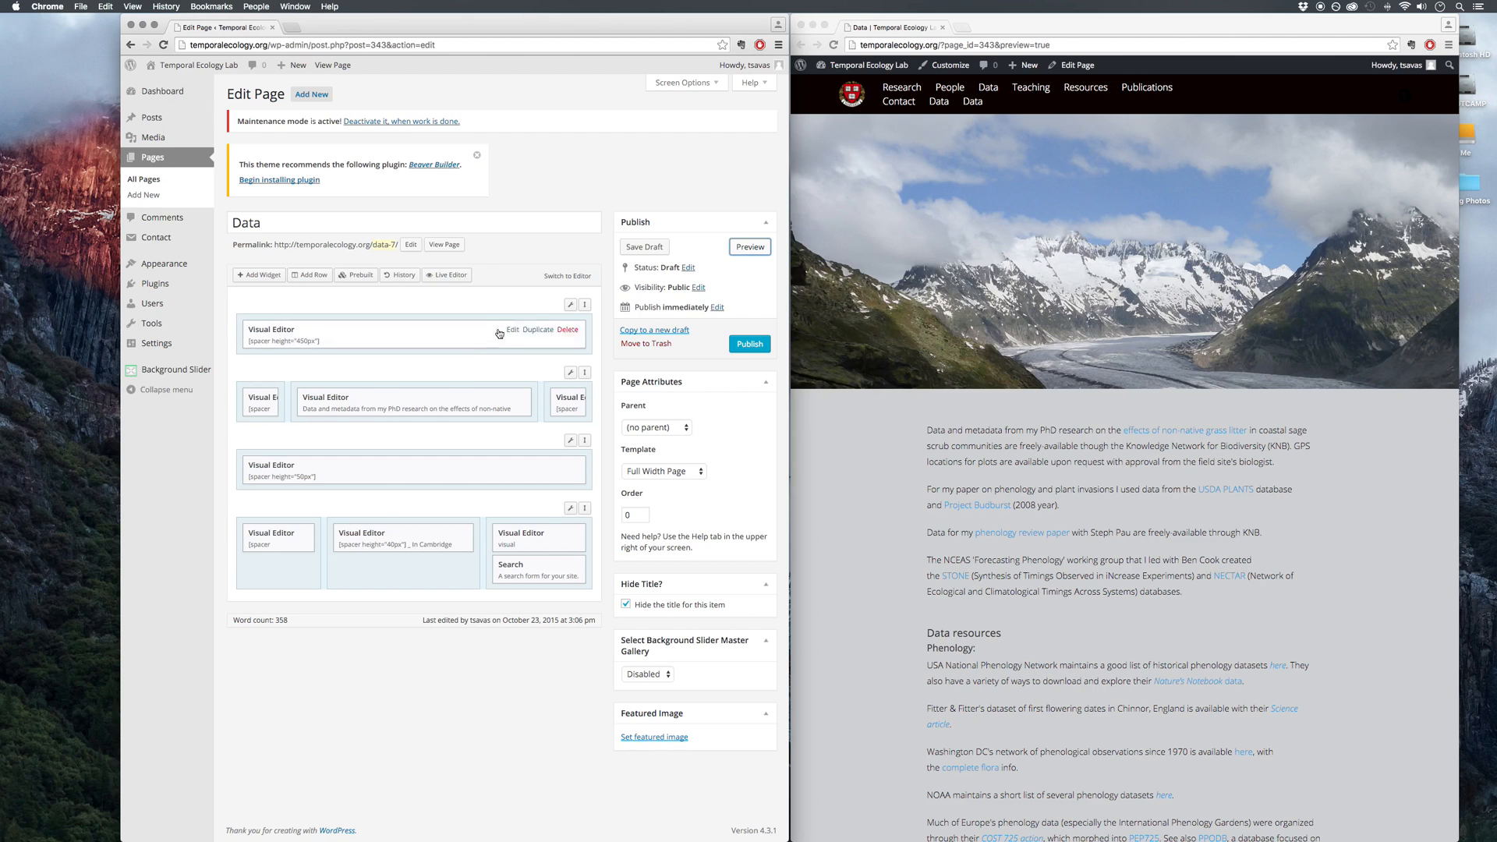
# - Compare the page builder's rows with the preview, from the header image through the data text to the footer columns
pyautogui.click(471, 361)
pyautogui.scroll(-5, 861, 434)
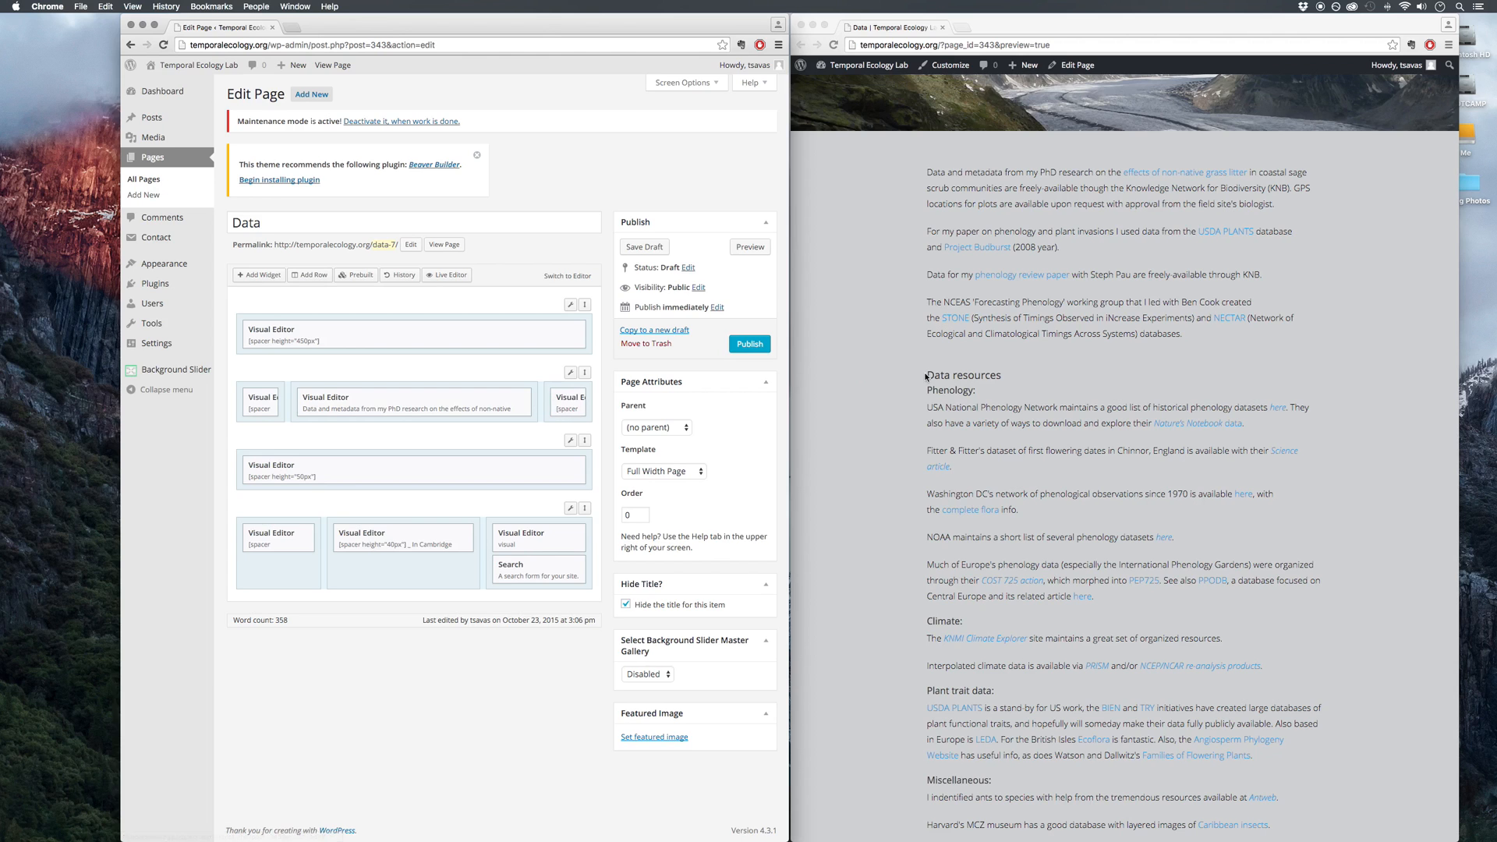
pyautogui.click(892, 377)
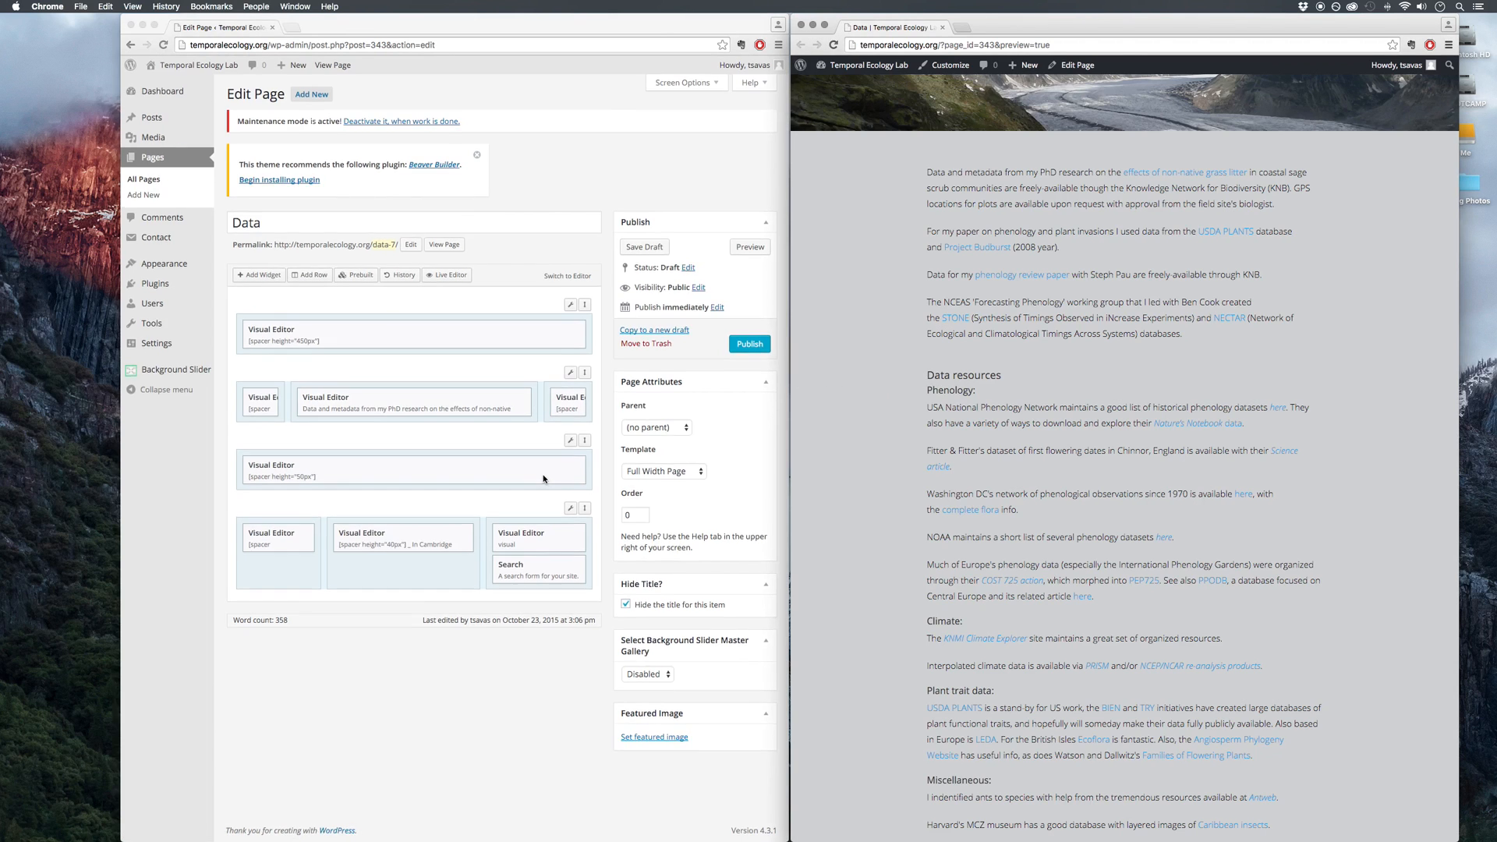
pyautogui.scroll(-5, 1156, 590)
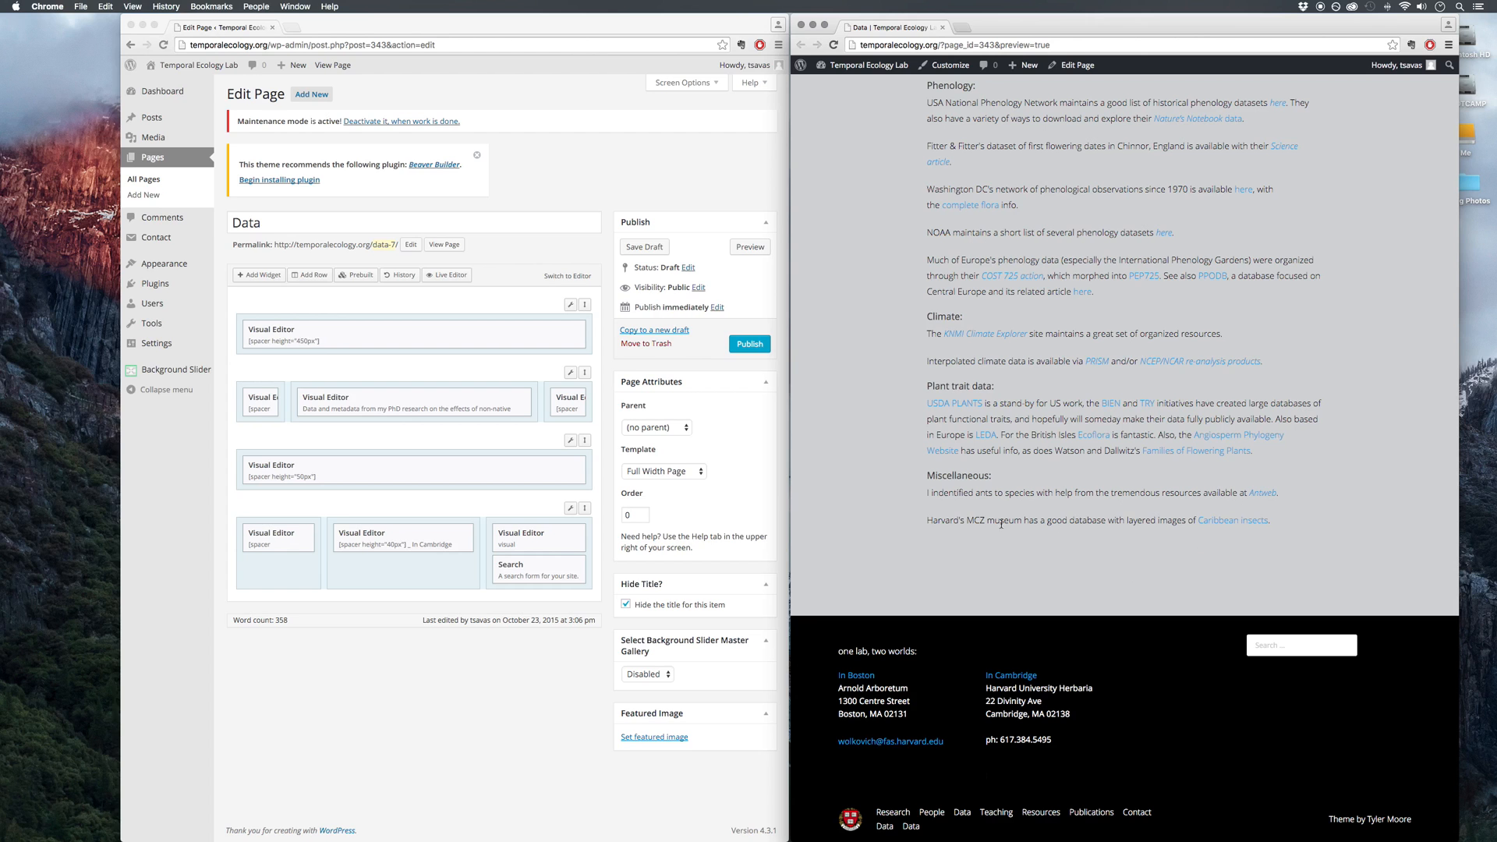
pyautogui.scroll(1, 883, 551)
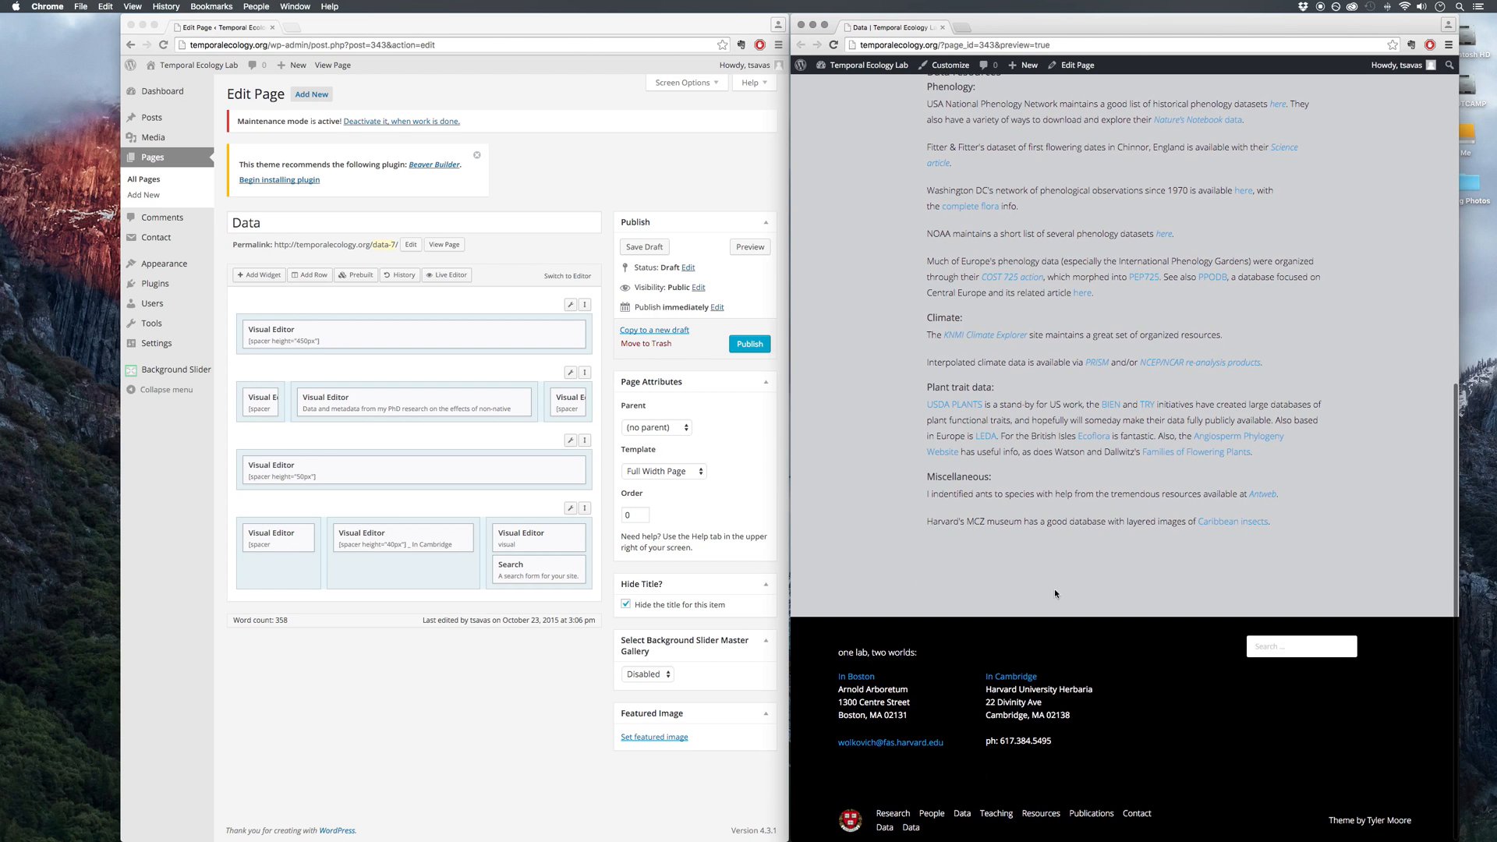
pyautogui.scroll(1, 1157, 592)
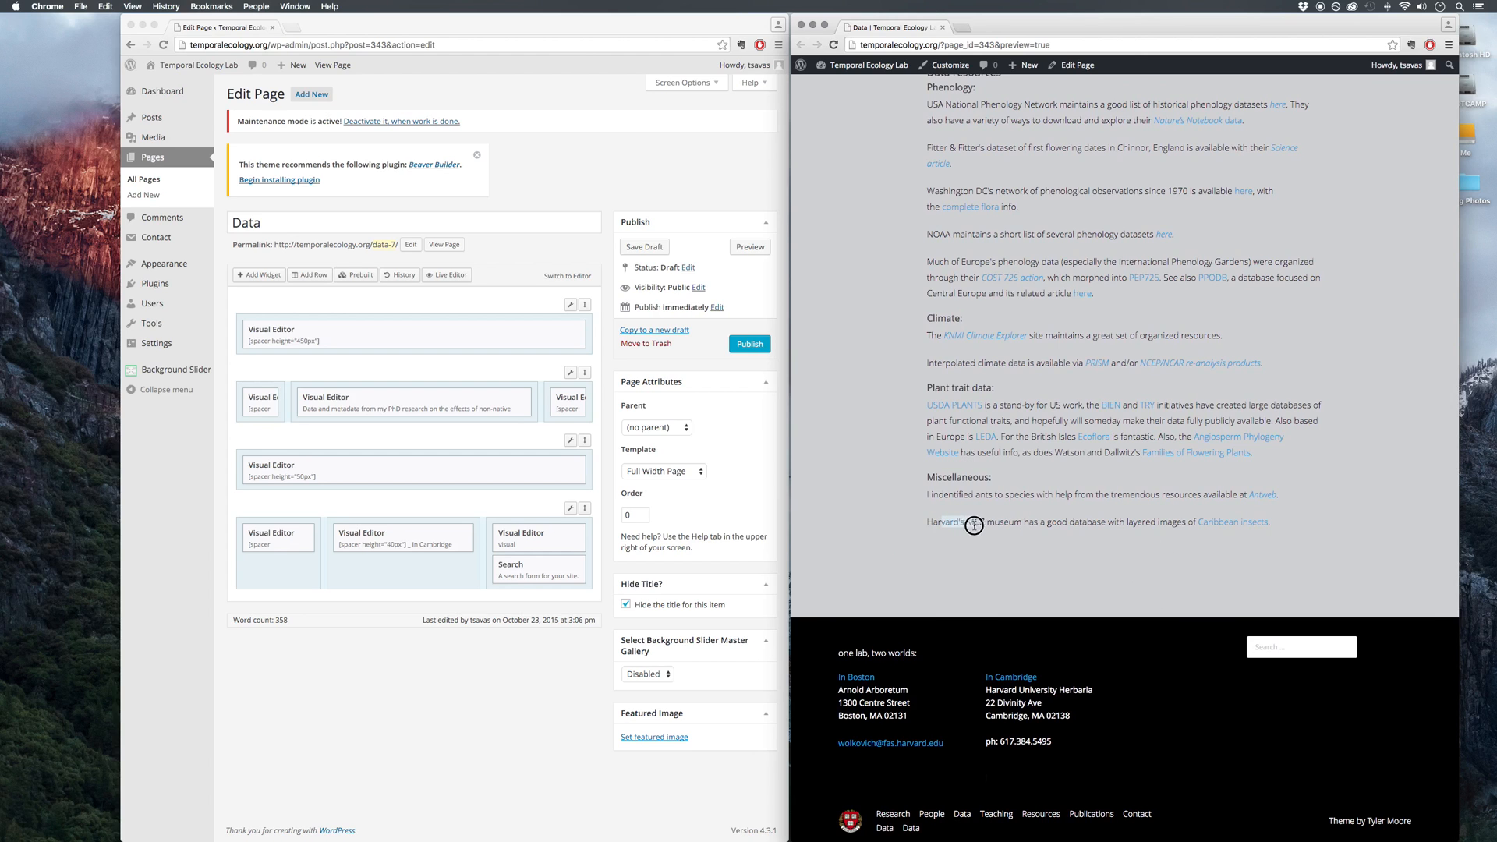
pyautogui.click(936, 616)
pyautogui.click(431, 502)
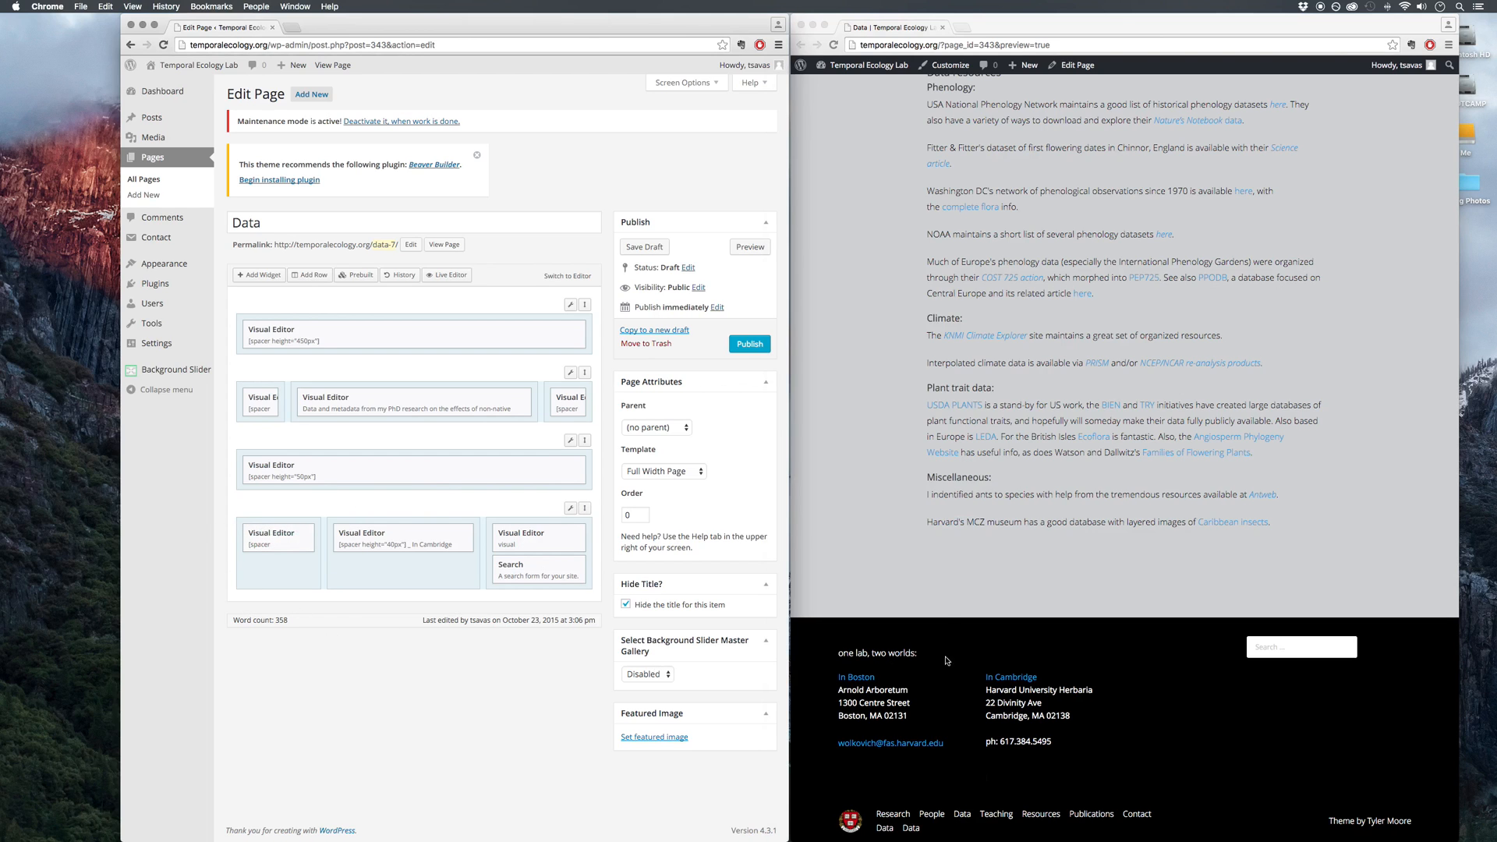
pyautogui.click(934, 616)
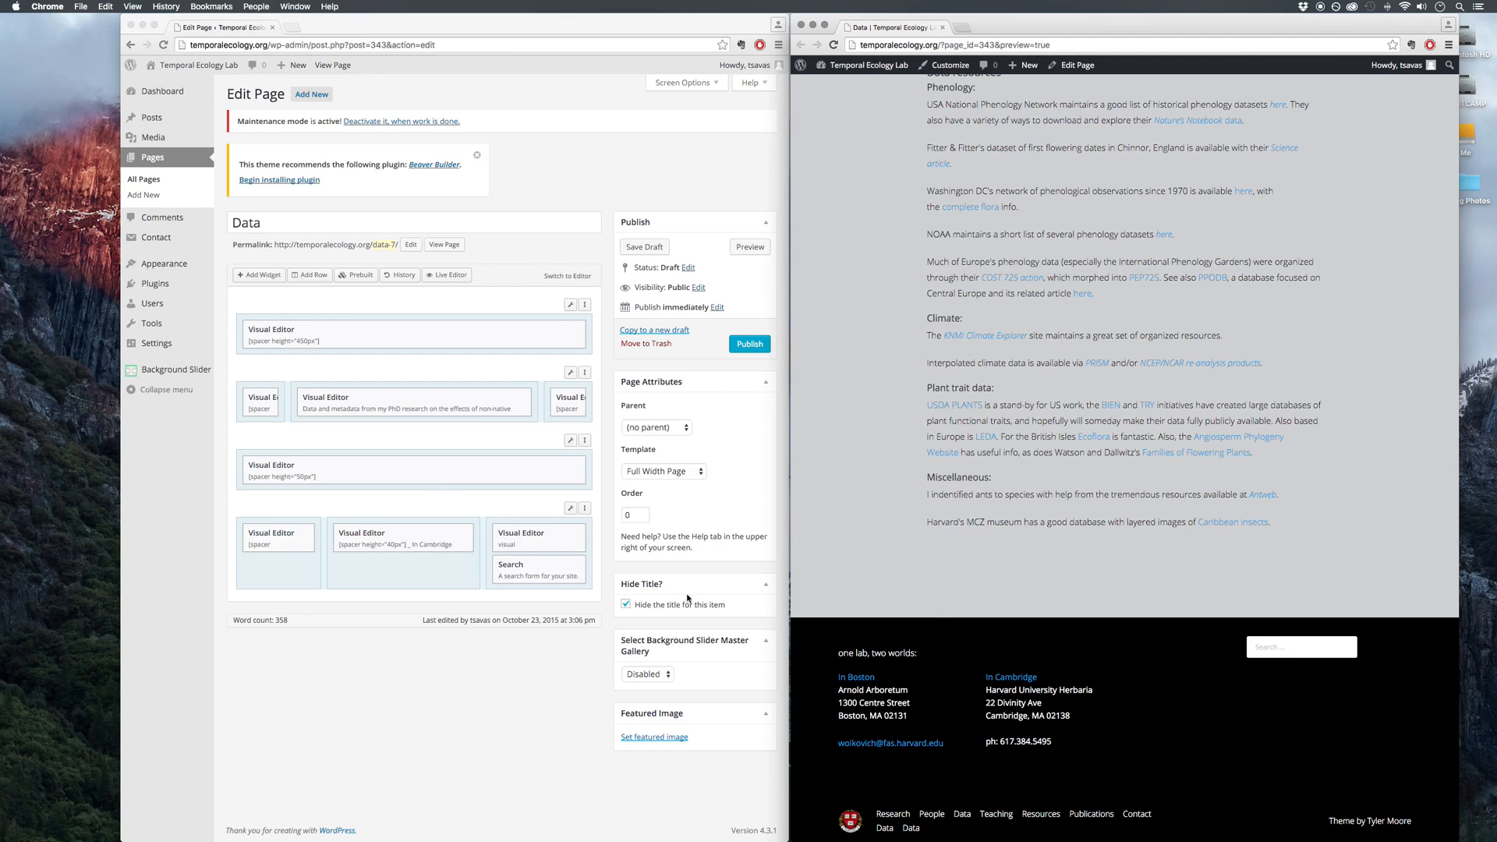
pyautogui.click(287, 546)
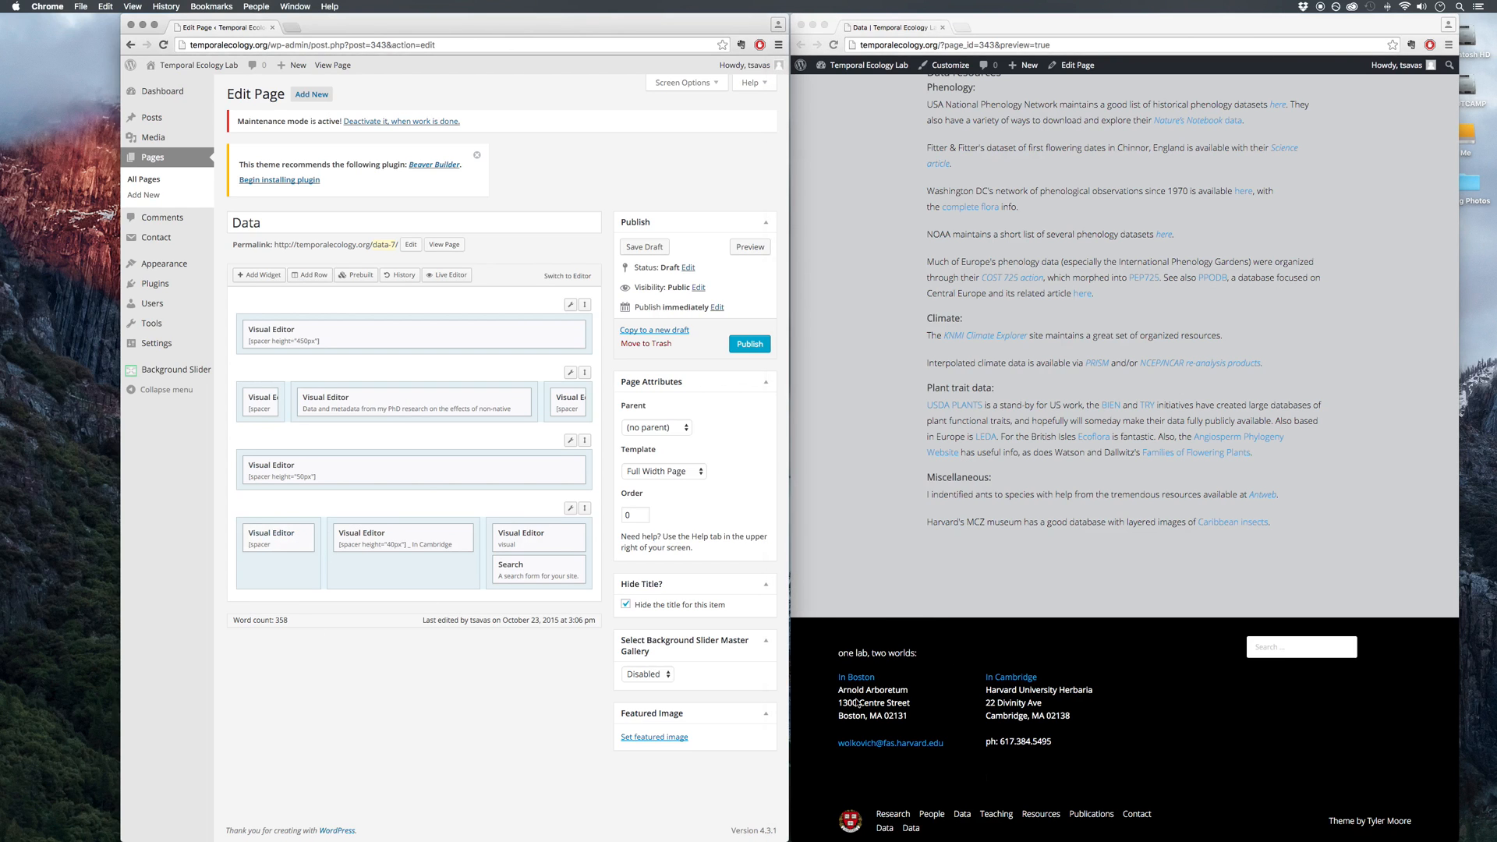
pyautogui.click(434, 569)
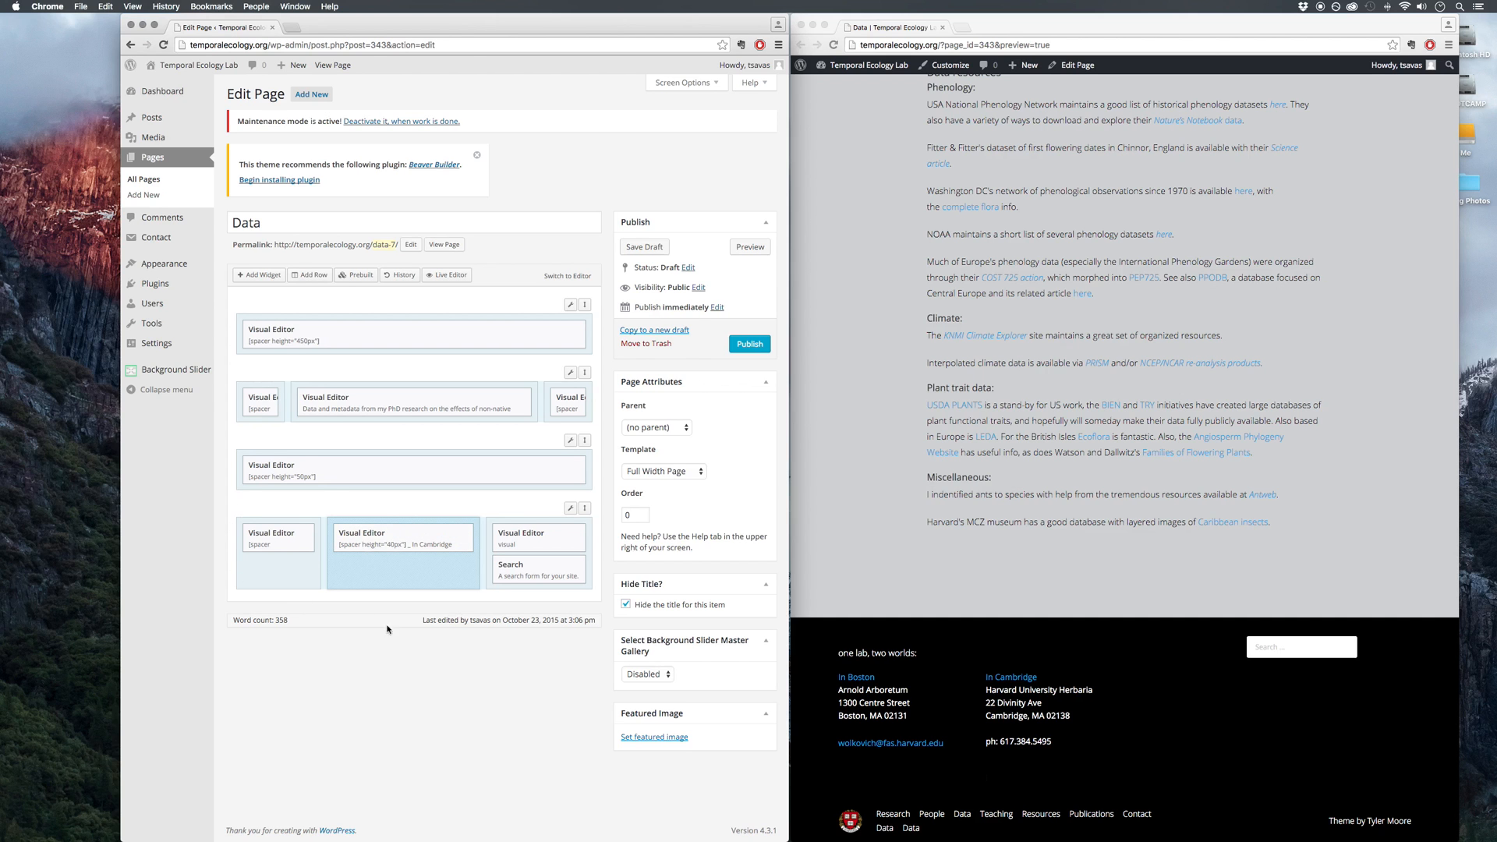
pyautogui.click(1117, 656)
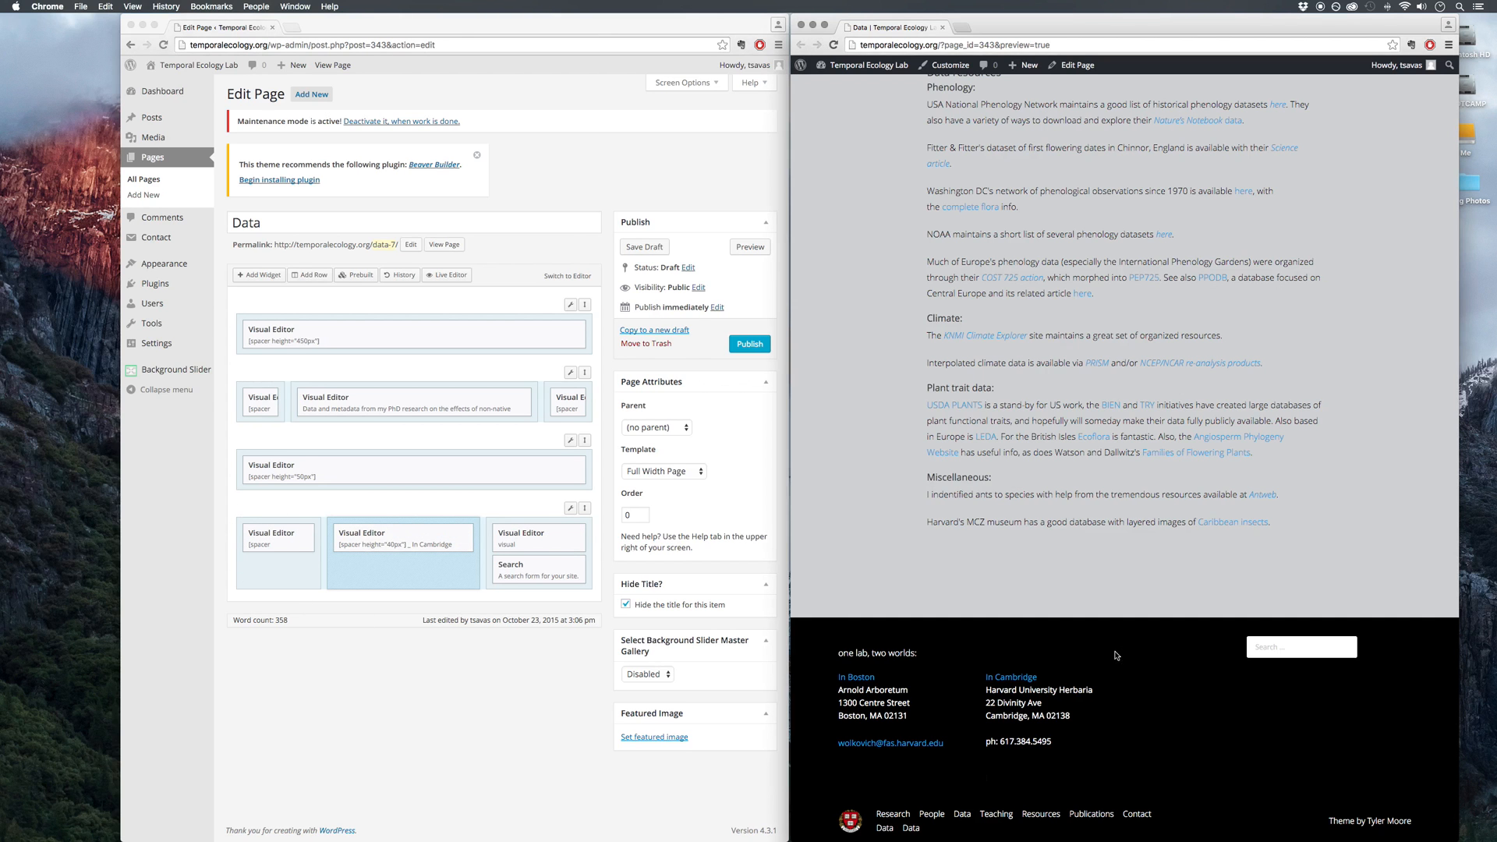
# - Inspect the column layout in the settings of the main text row, then close them without changes
pyautogui.scroll(10, 1116, 655)
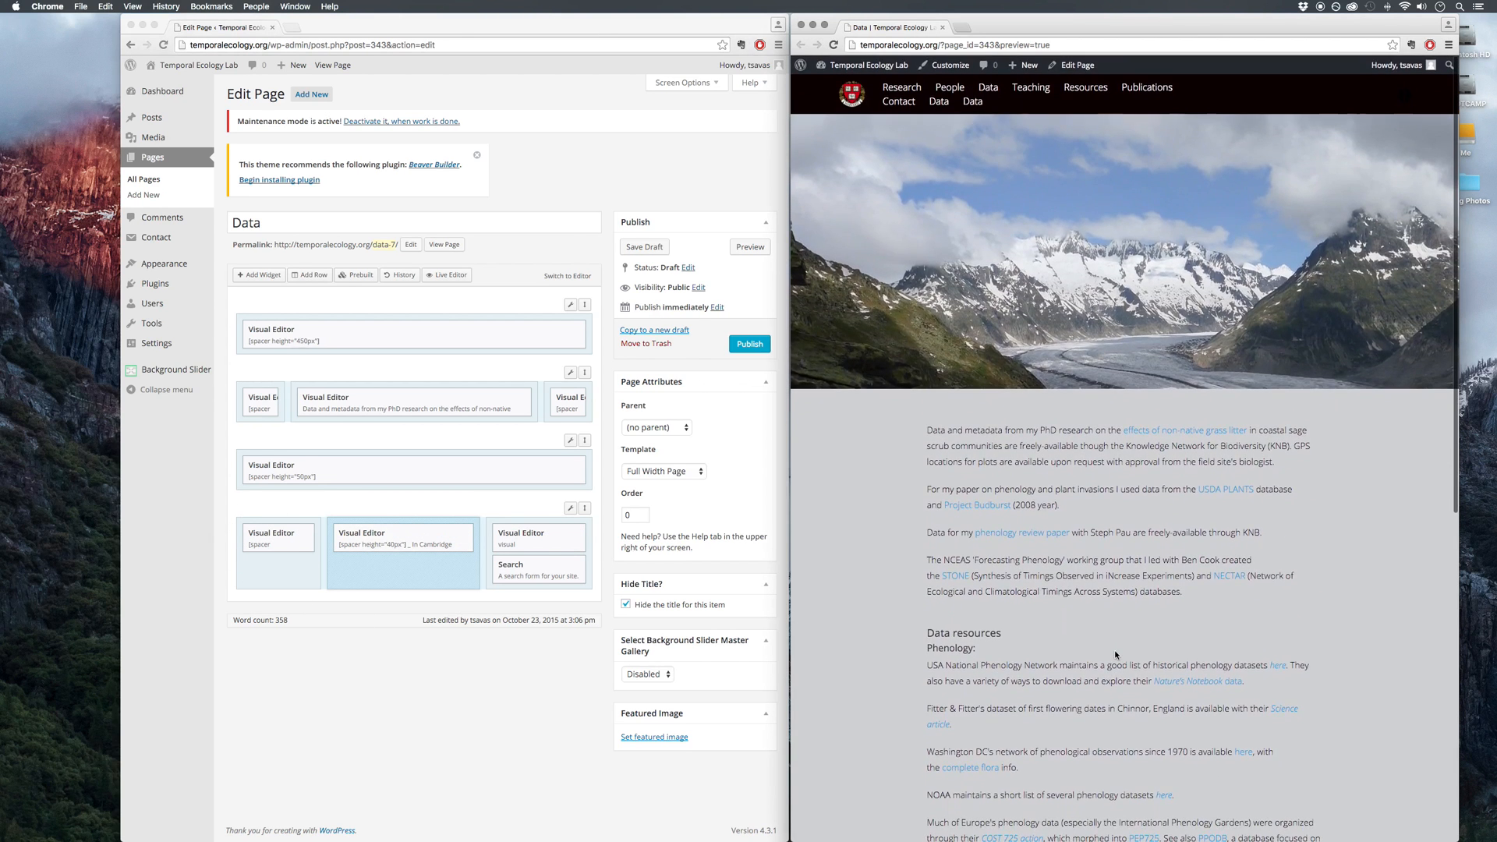
pyautogui.click(538, 661)
pyautogui.click(1005, 540)
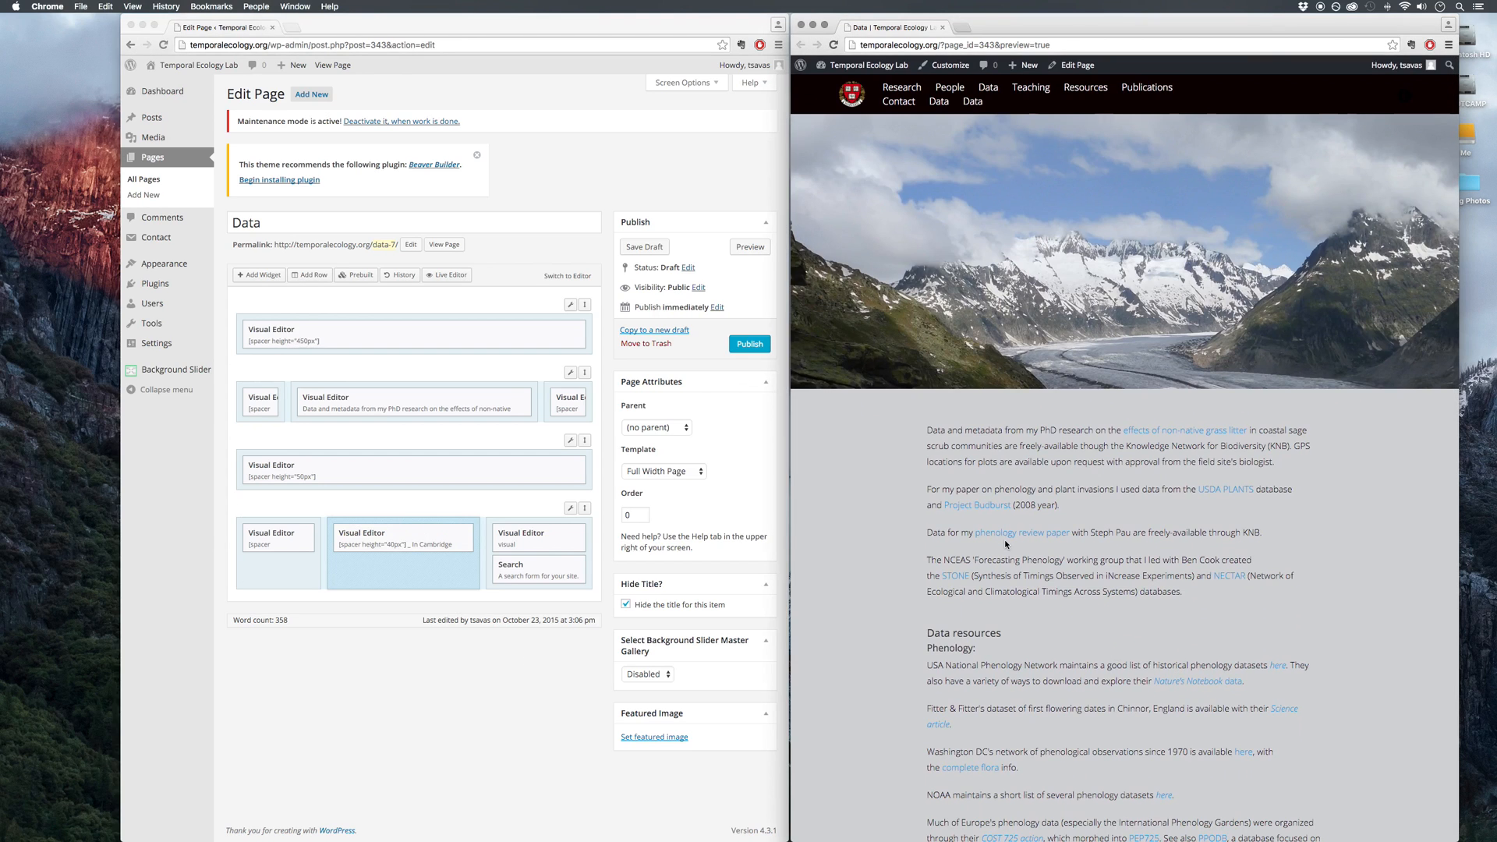
pyautogui.click(532, 369)
pyautogui.moveTo(574, 375)
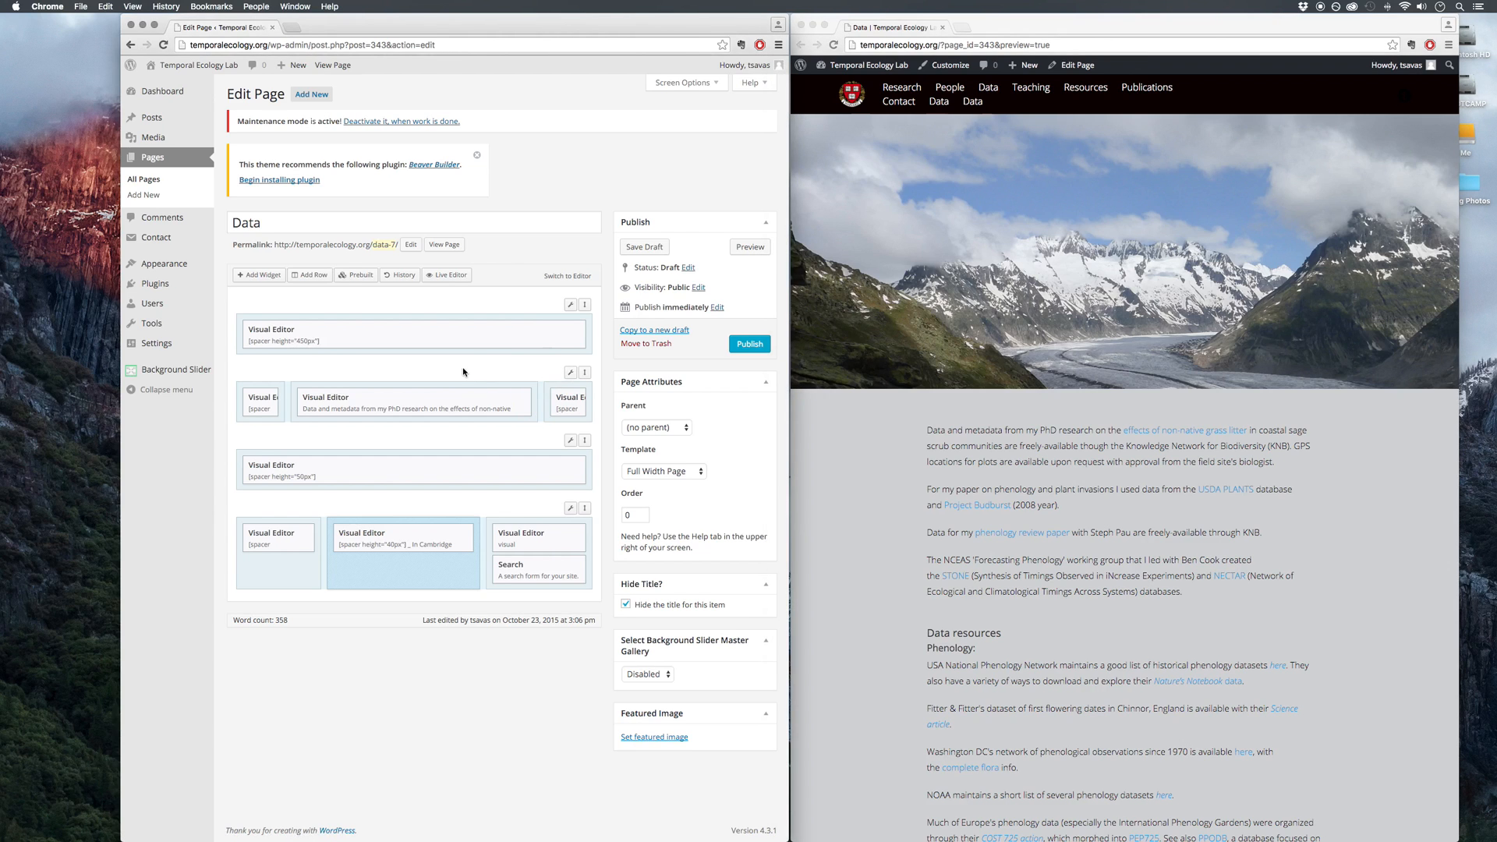
pyautogui.click(1095, 490)
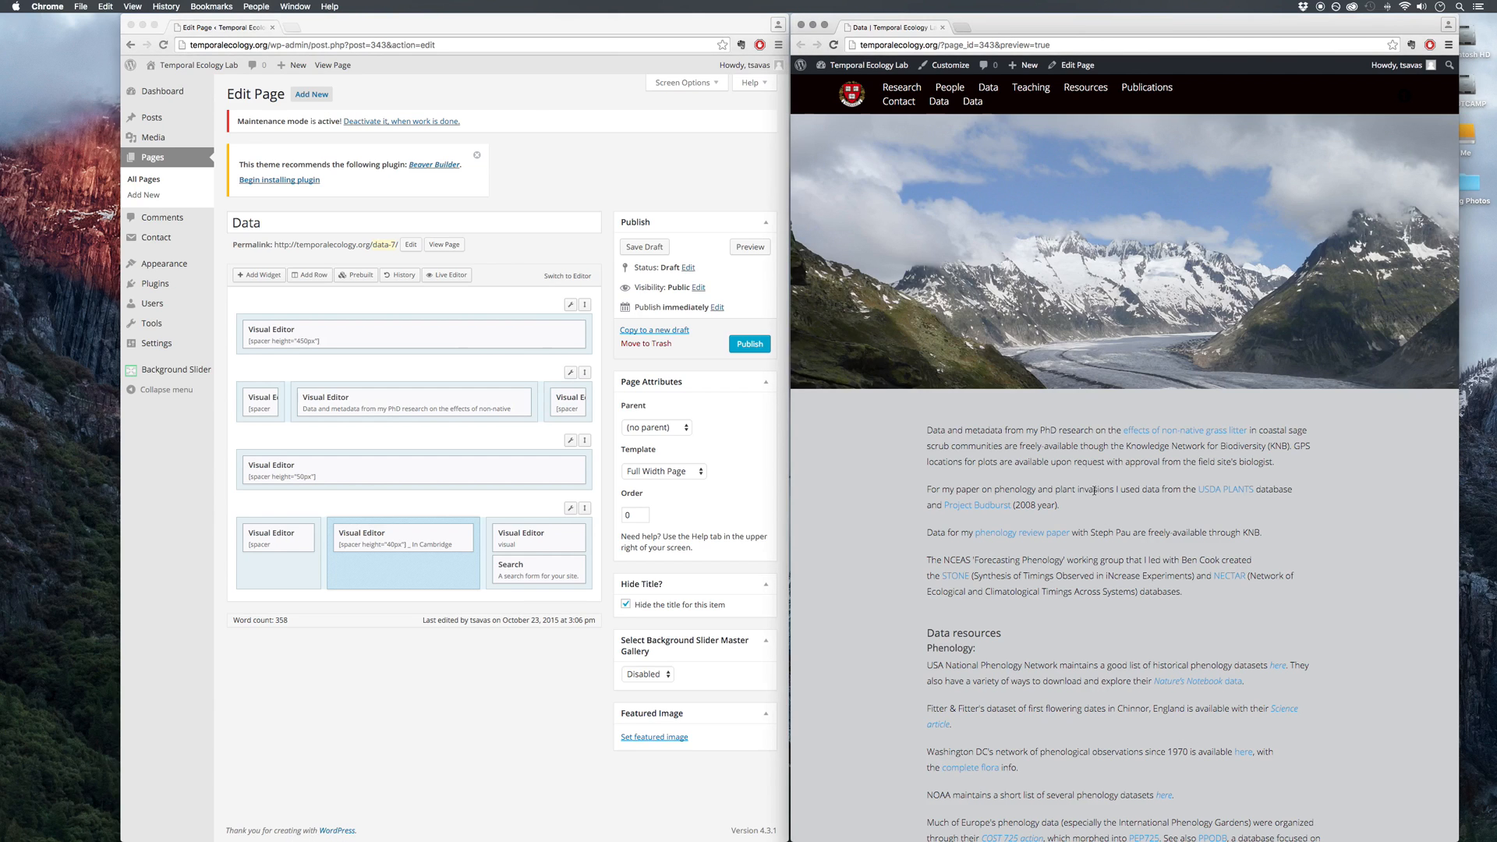
pyautogui.click(581, 377)
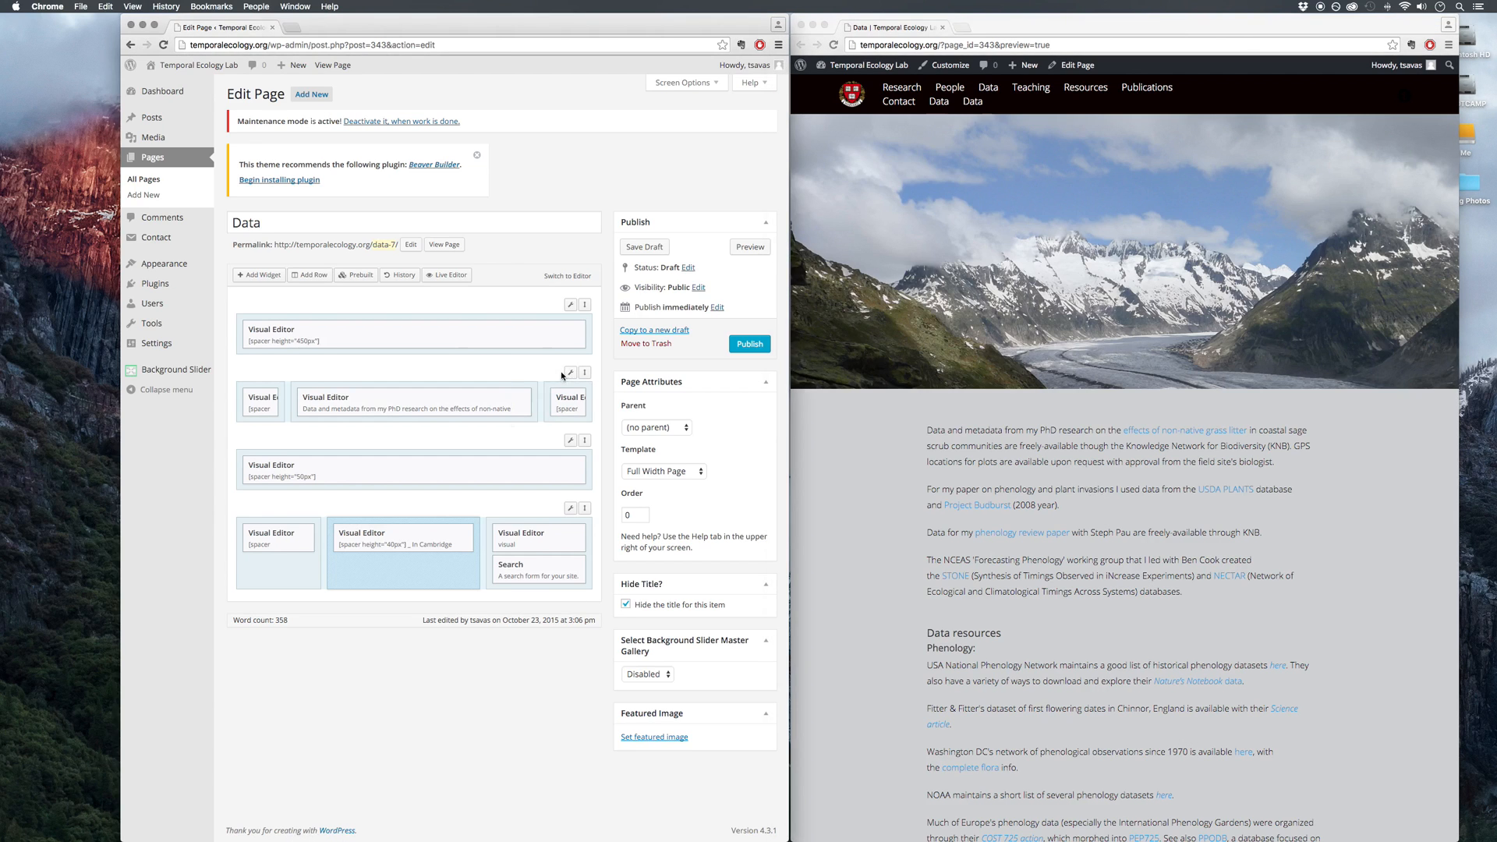
pyautogui.click(546, 392)
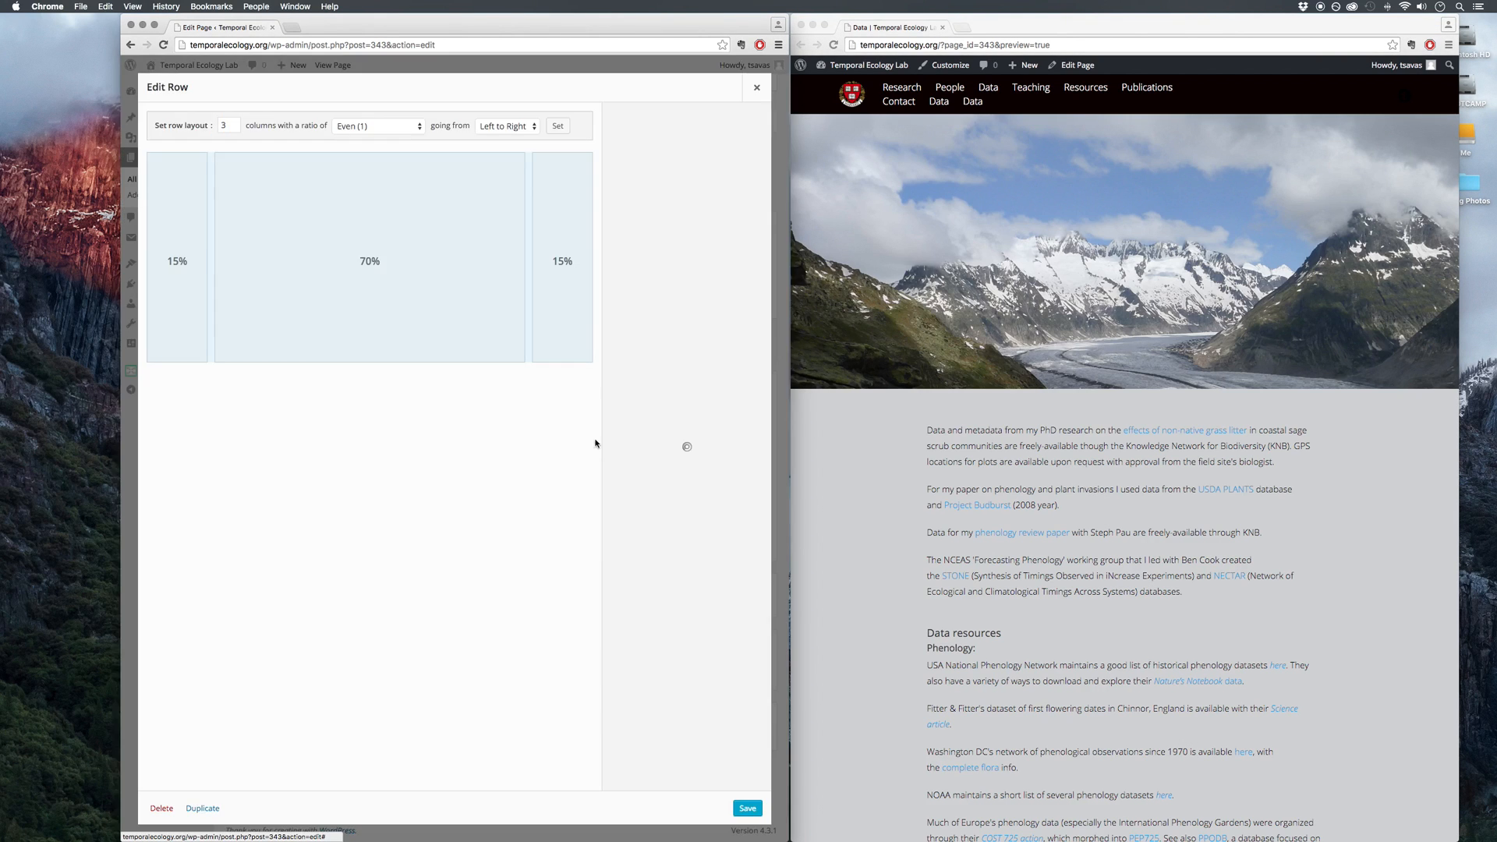
pyautogui.click(756, 87)
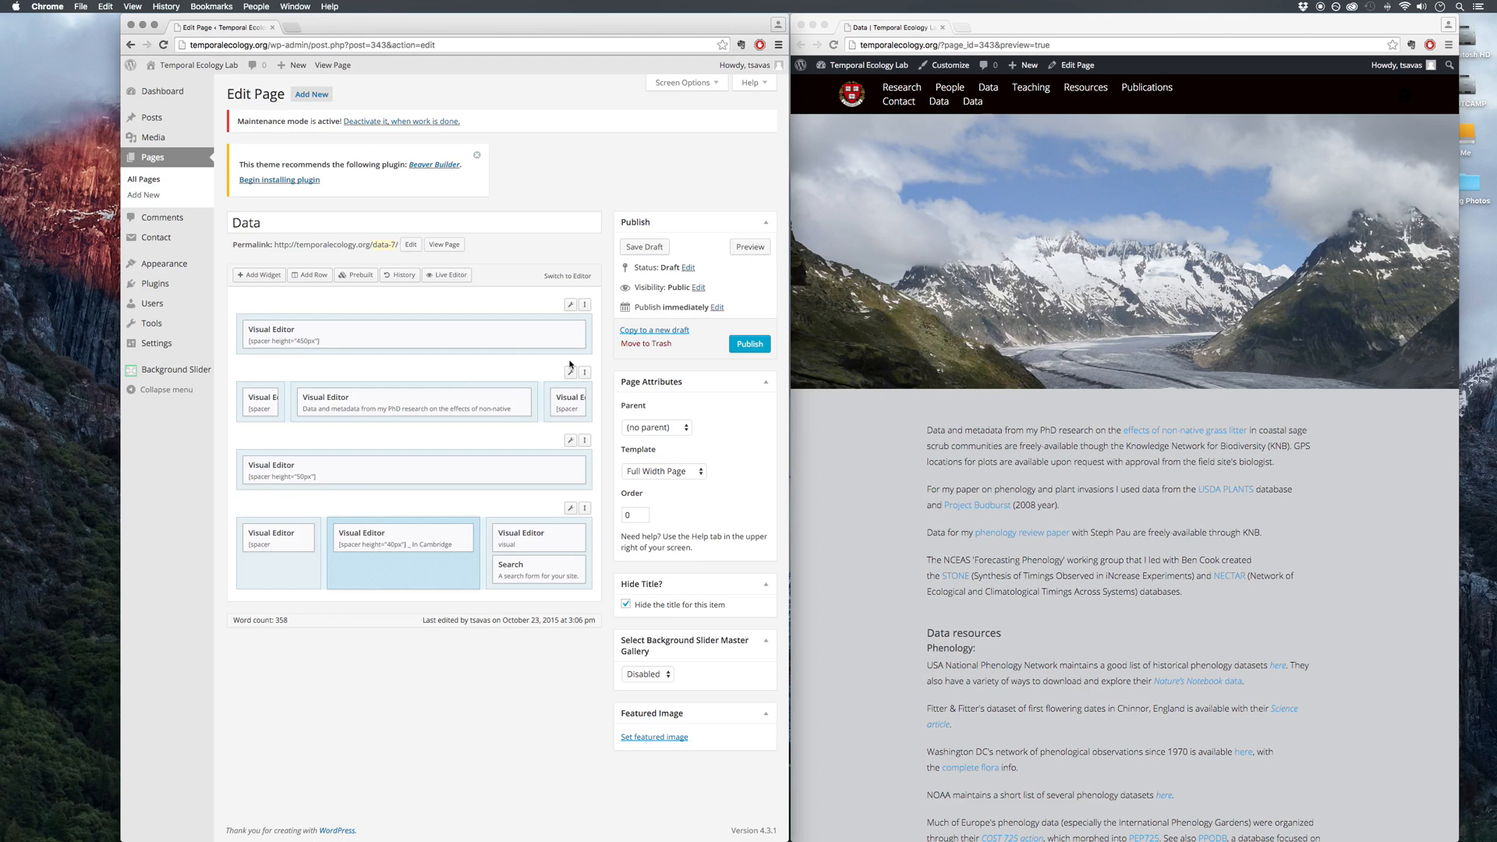
# - Copy all the text from the Visual Editor widget in the second row's middle column, then close the widget
pyautogui.moveTo(571, 372)
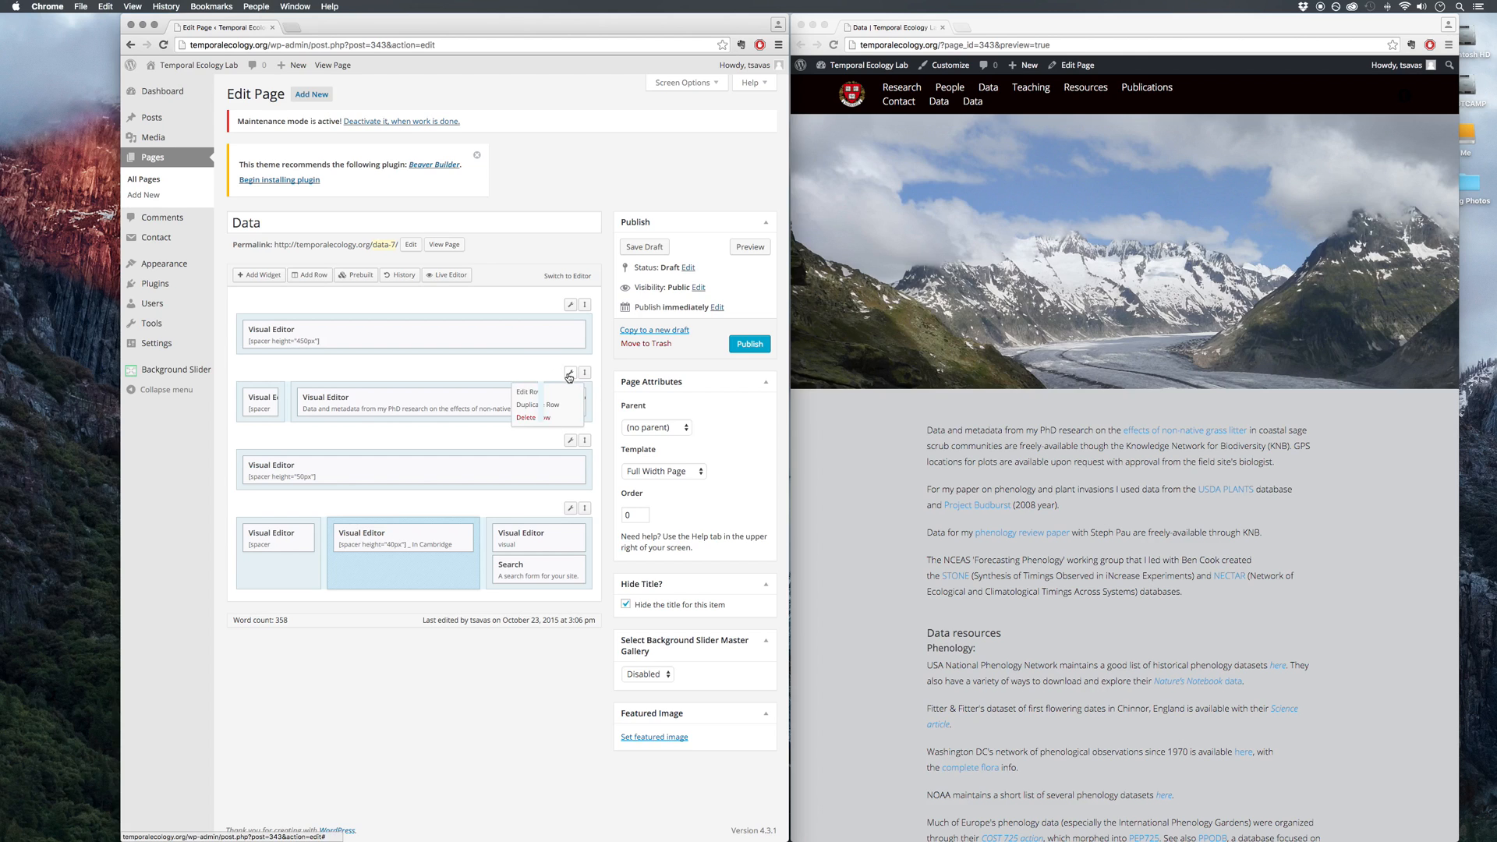
pyautogui.moveTo(494, 400)
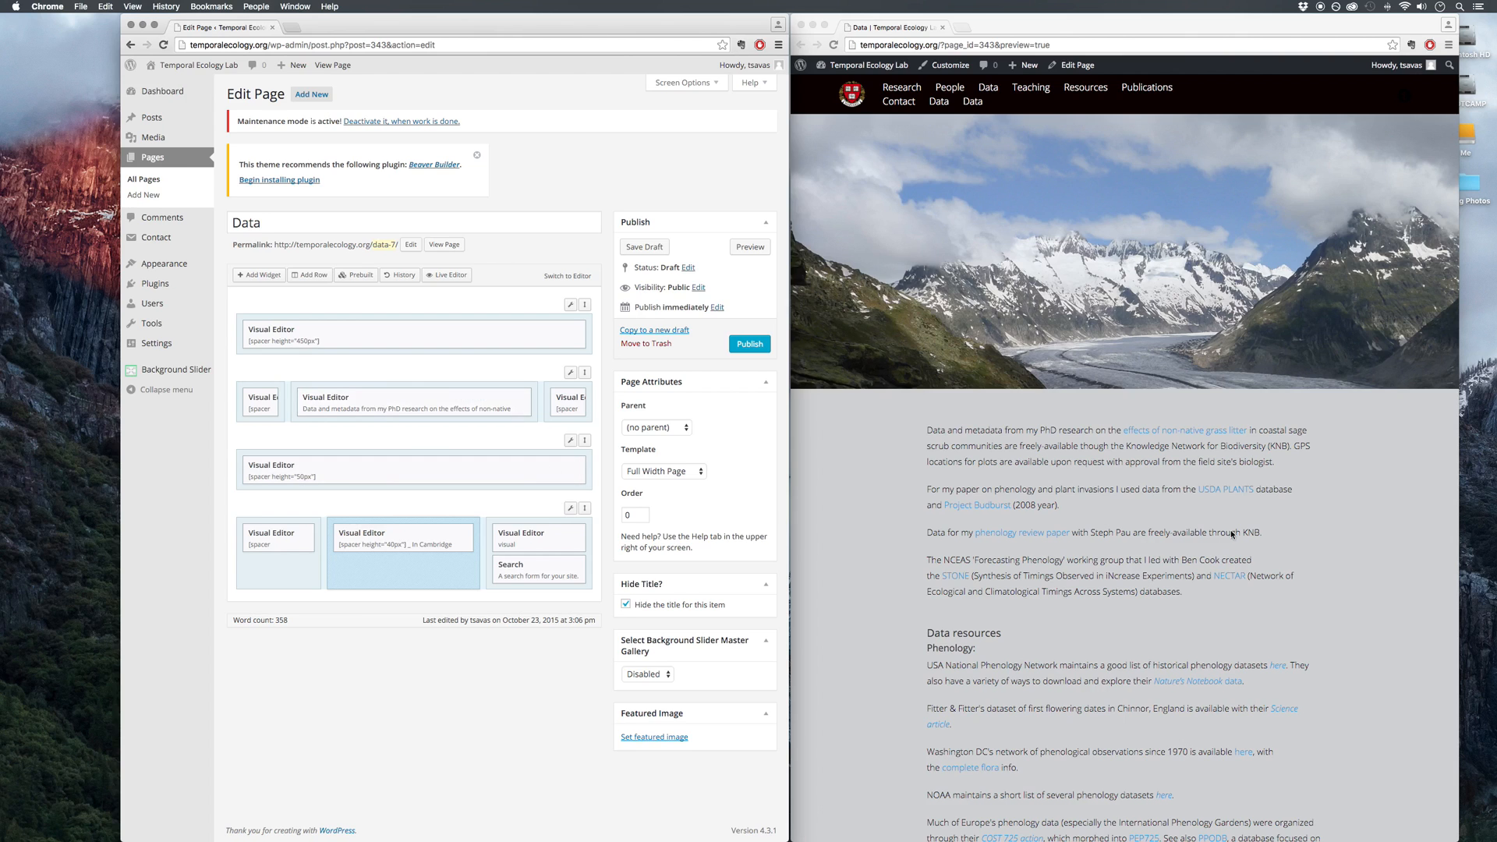
pyautogui.moveTo(1011, 449); pyautogui.dragTo(1123, 594)
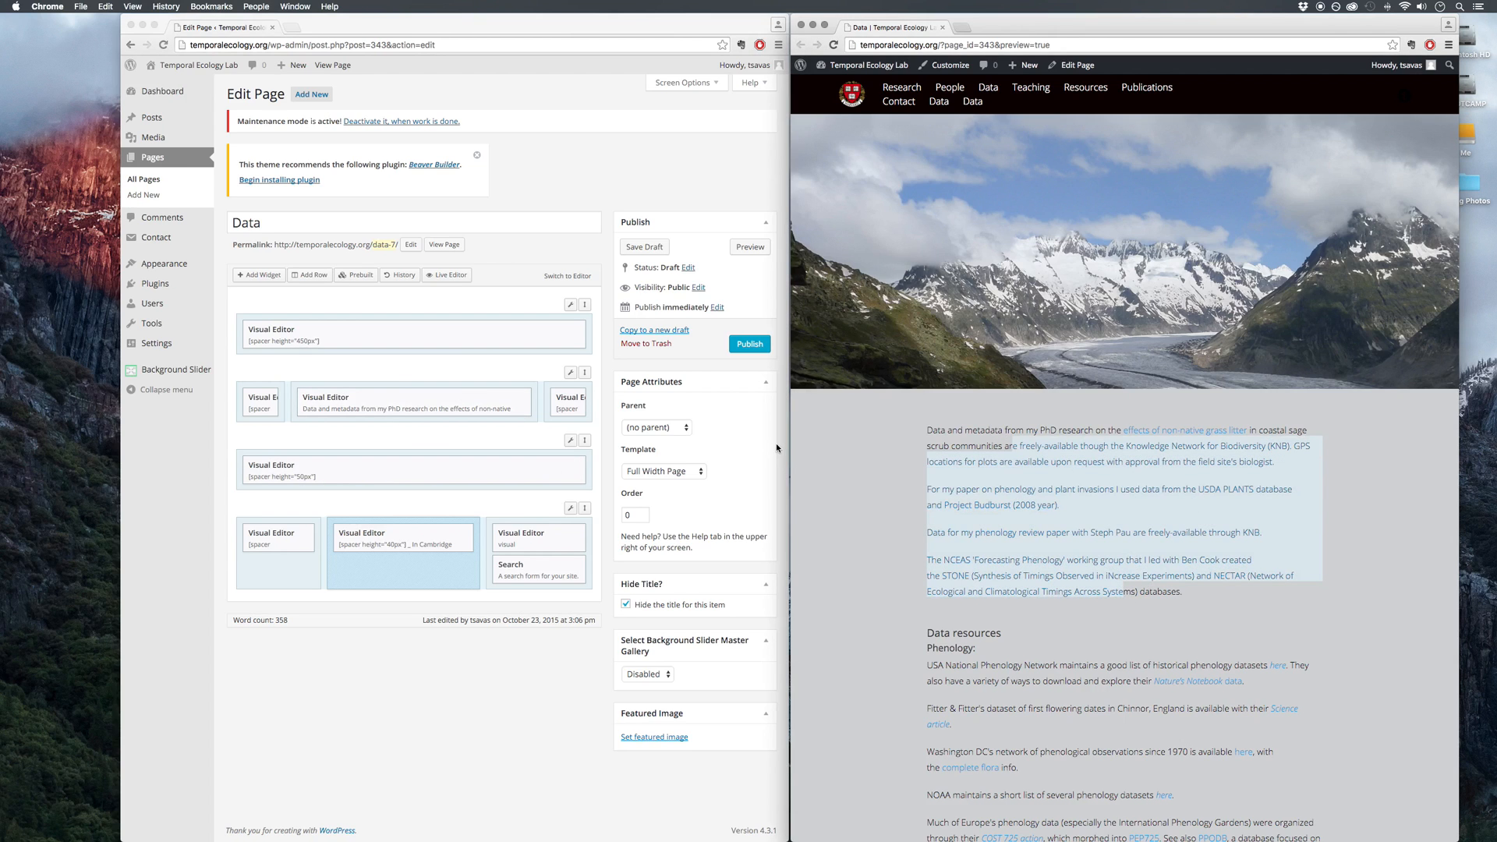
pyautogui.click(475, 386)
pyautogui.moveTo(422, 404)
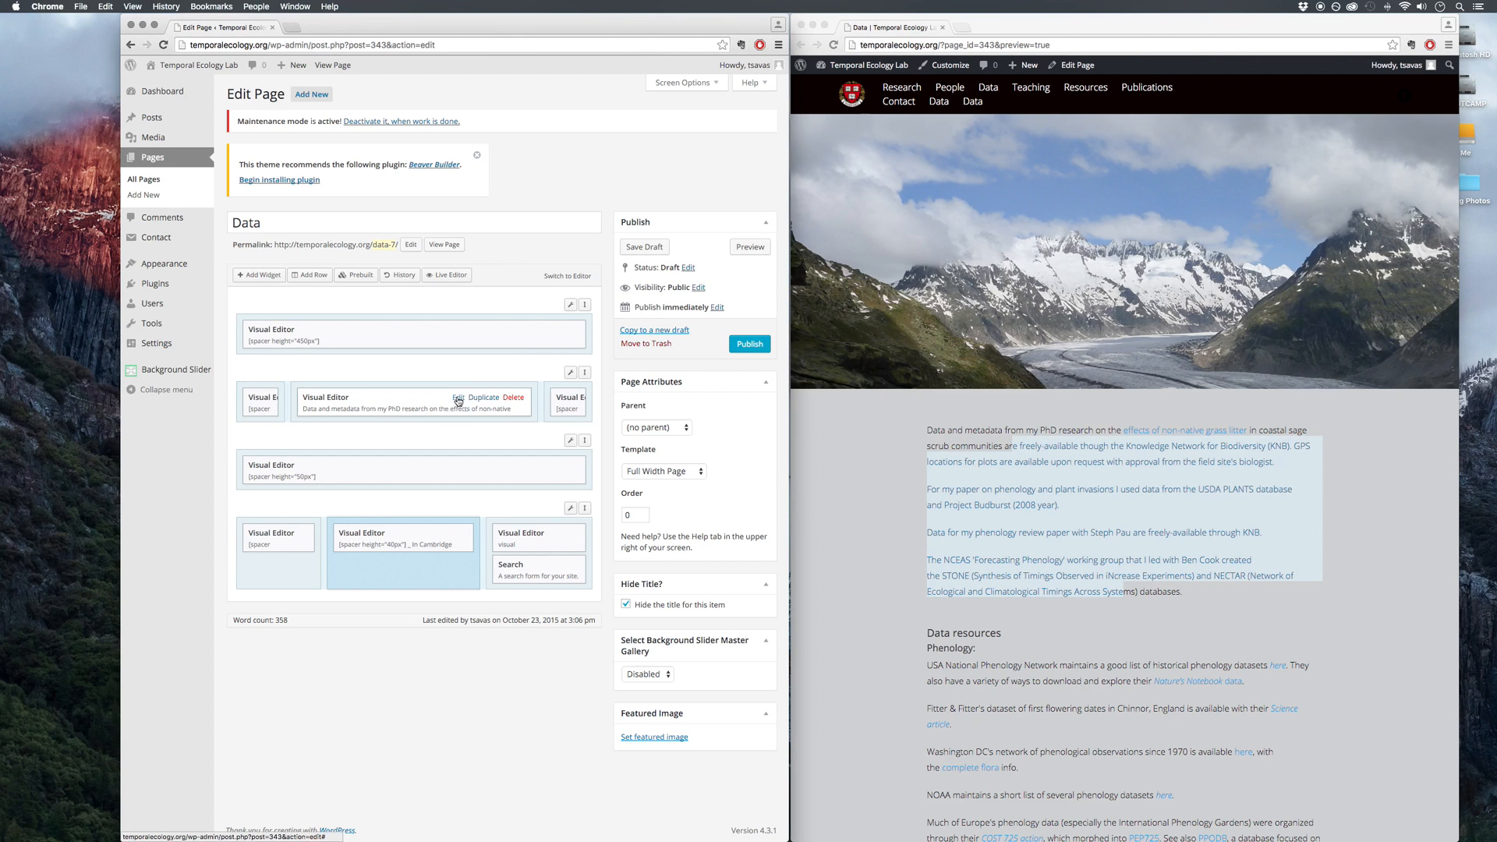
pyautogui.click(458, 400)
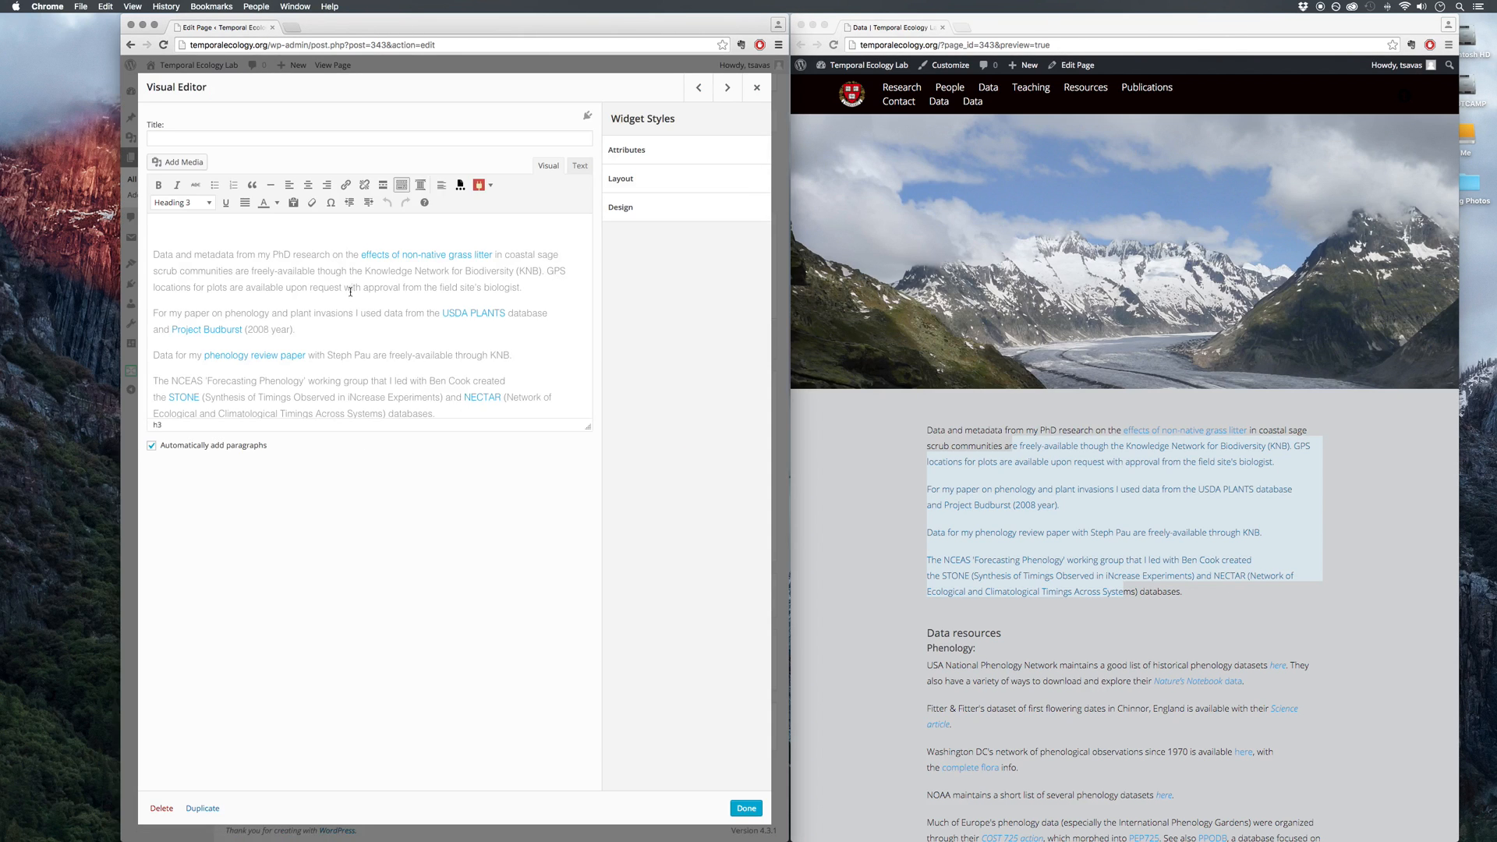
pyautogui.click(350, 289)
pyautogui.moveTo(527, 35); pyautogui.dragTo(732, 15)
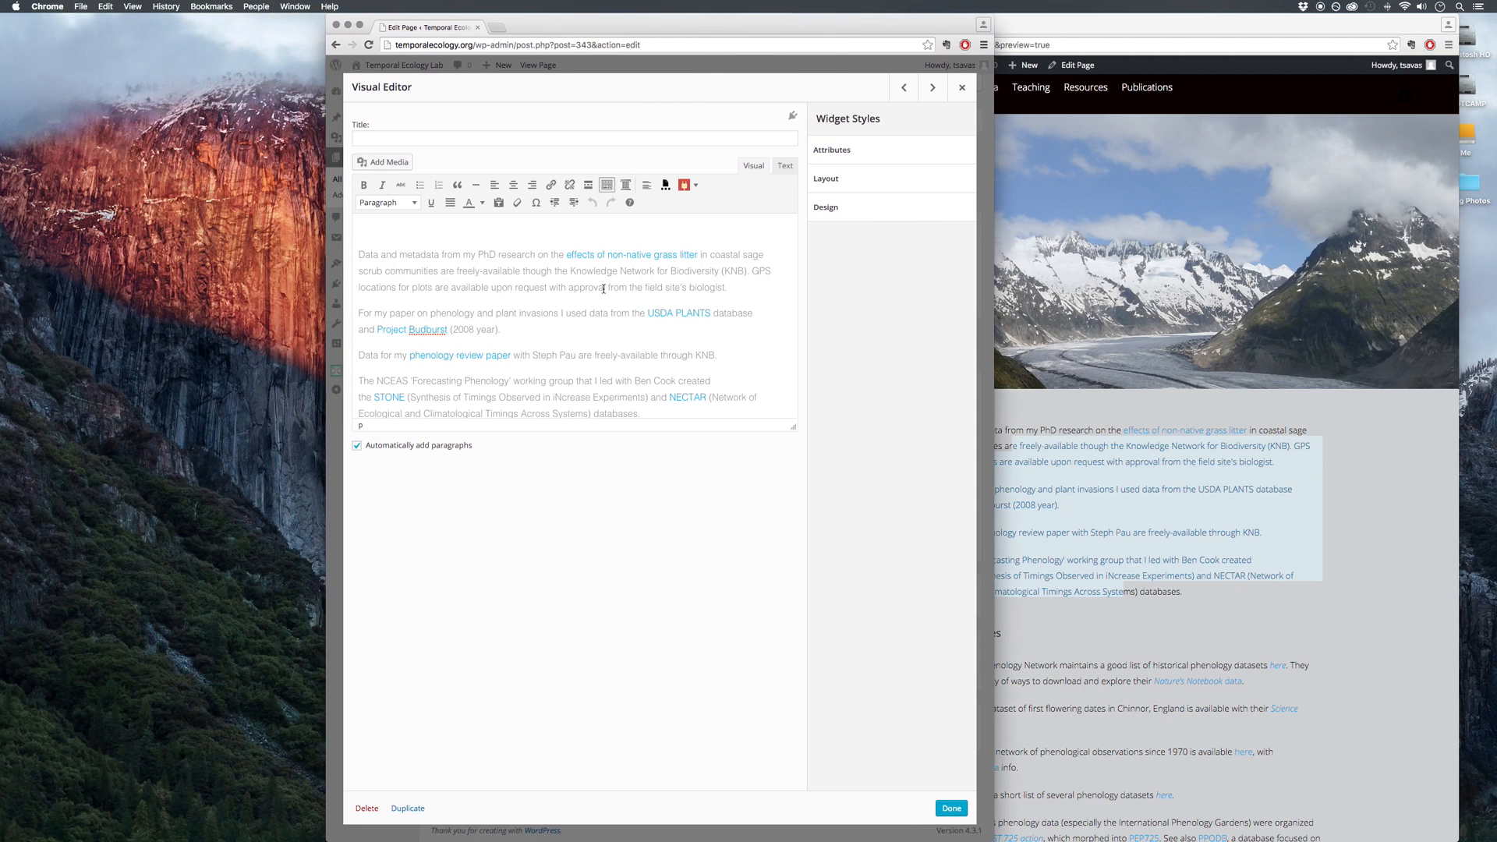
pyautogui.press('super+a')
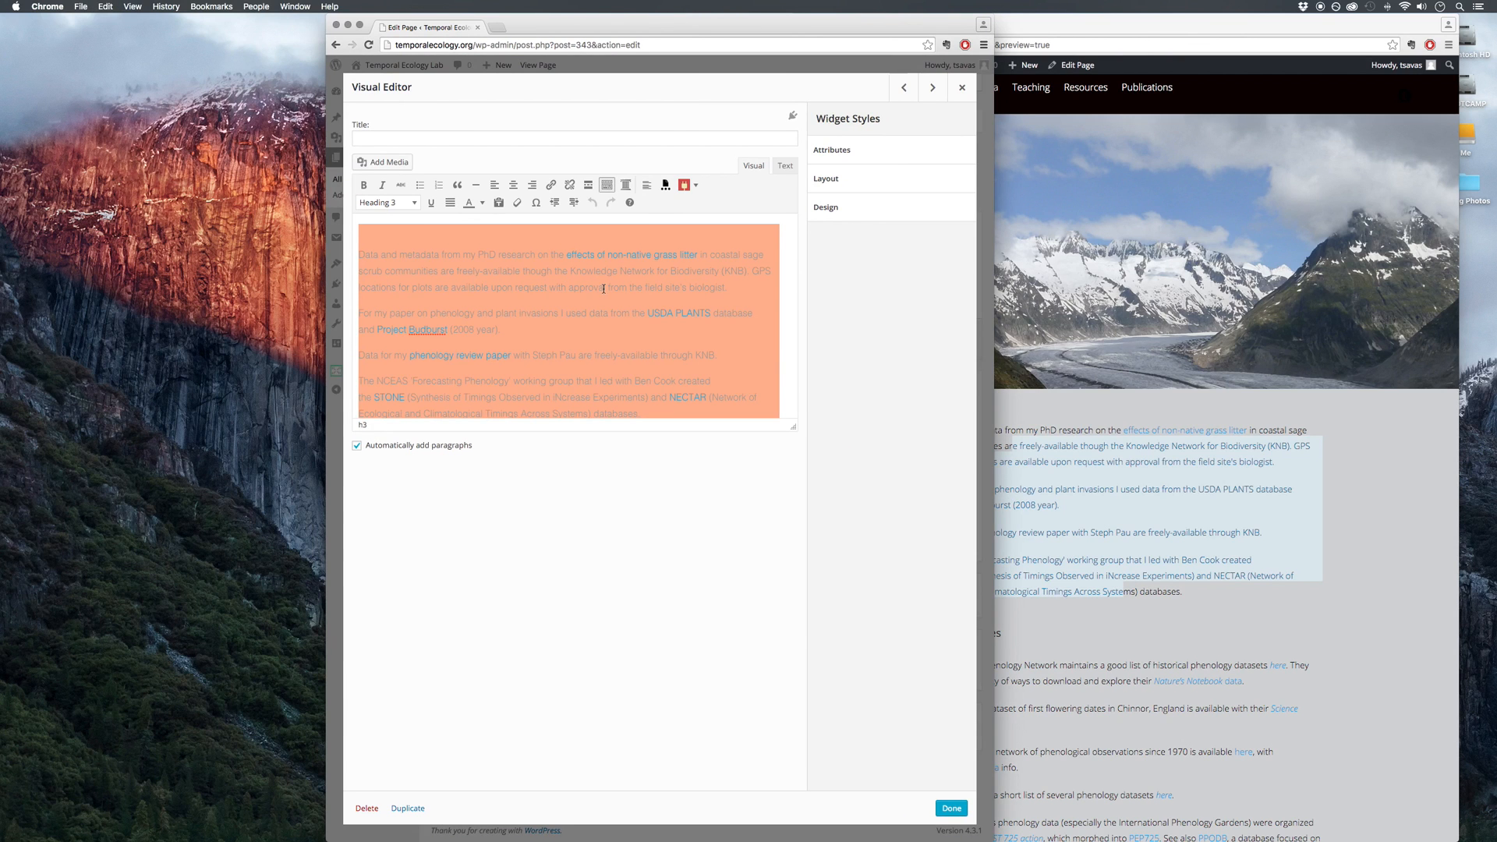
pyautogui.click(951, 807)
# - Delete the three-column row that holds the data text
pyautogui.moveTo(789, 372)
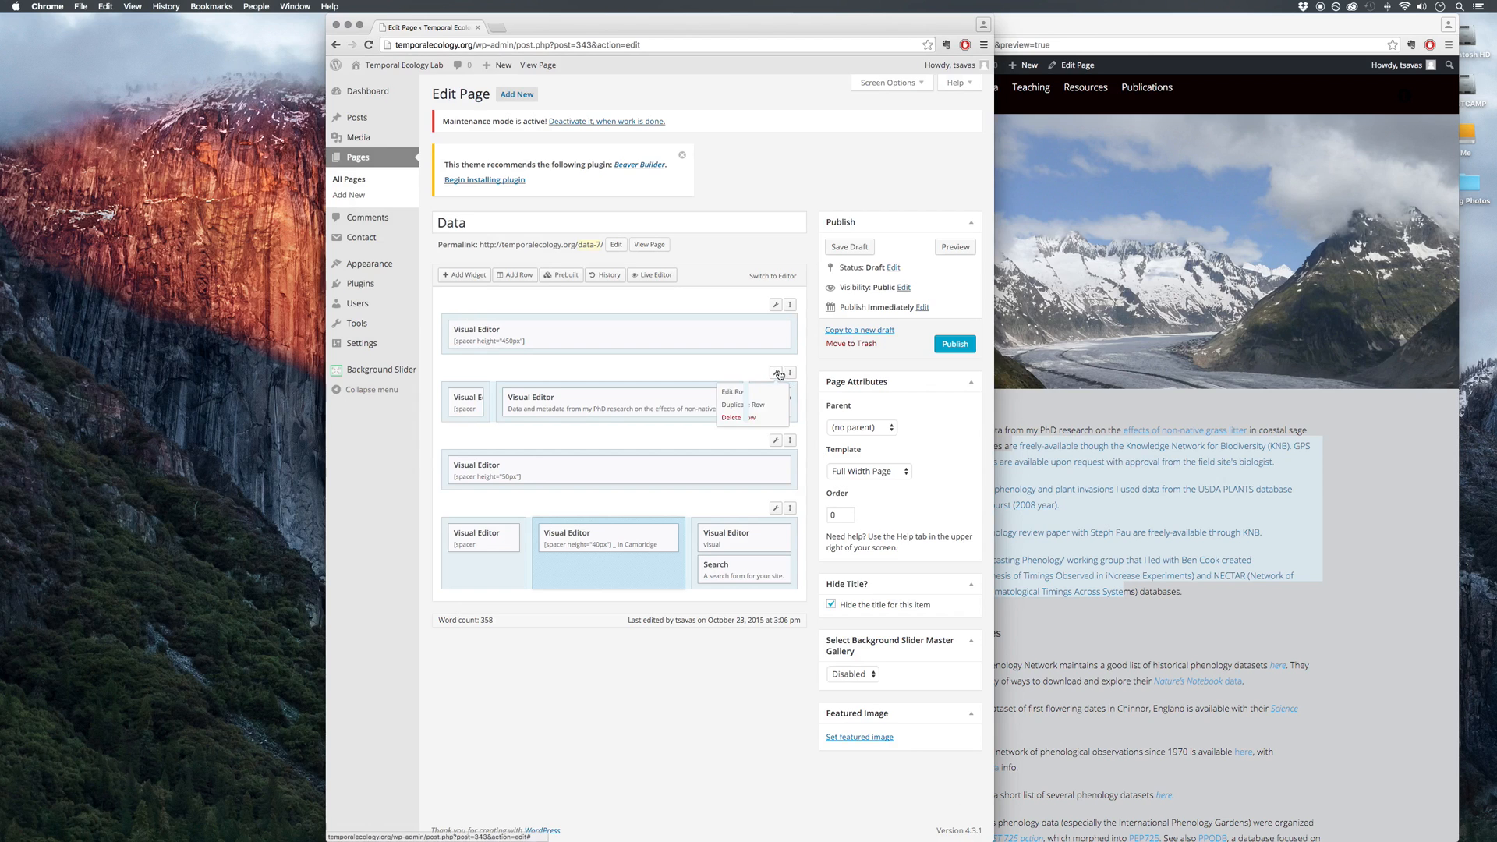
pyautogui.click(755, 419)
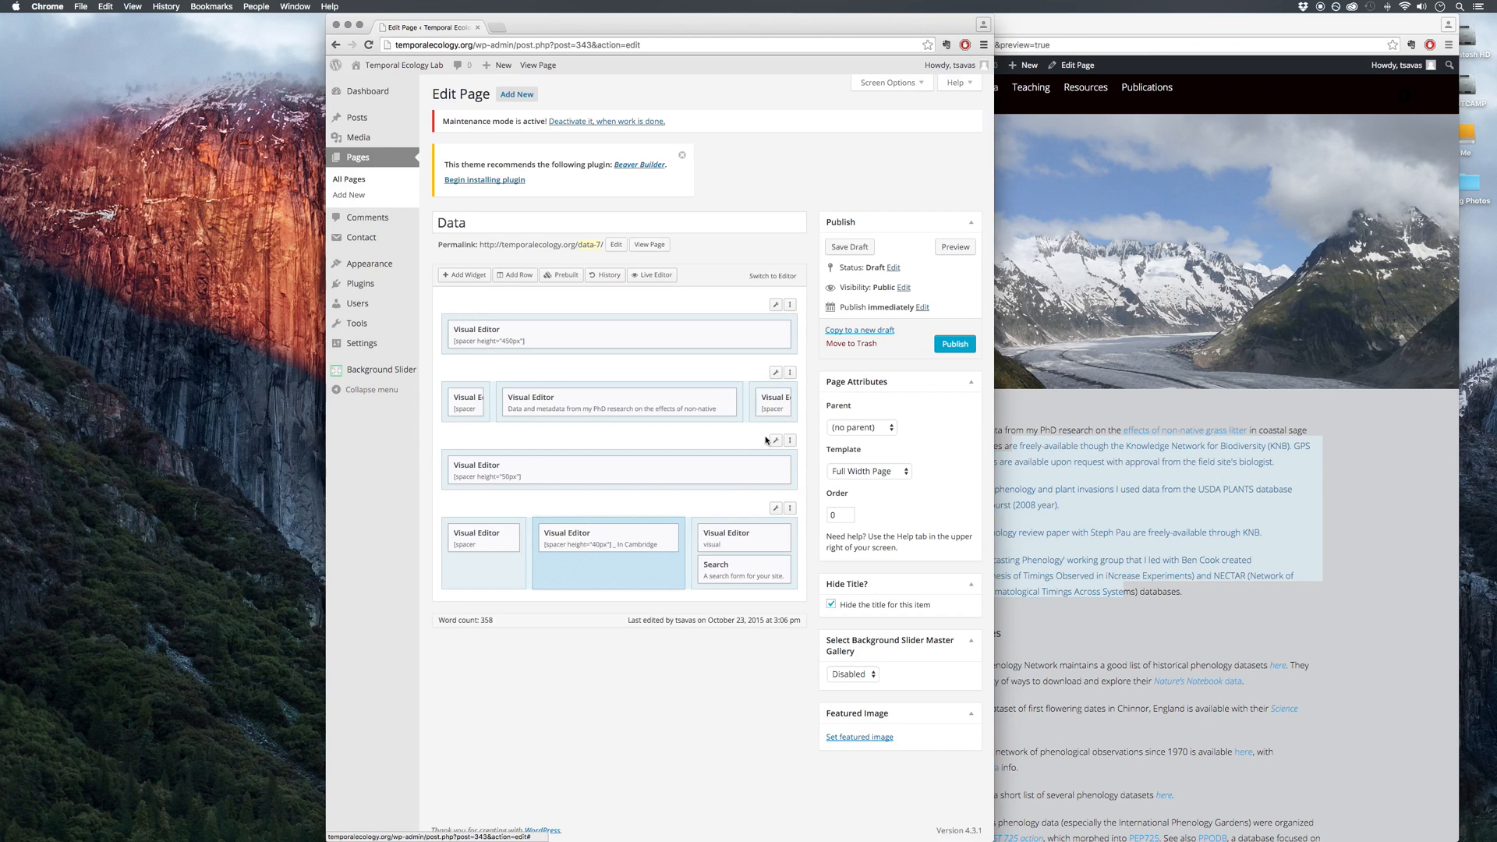
pyautogui.click(755, 418)
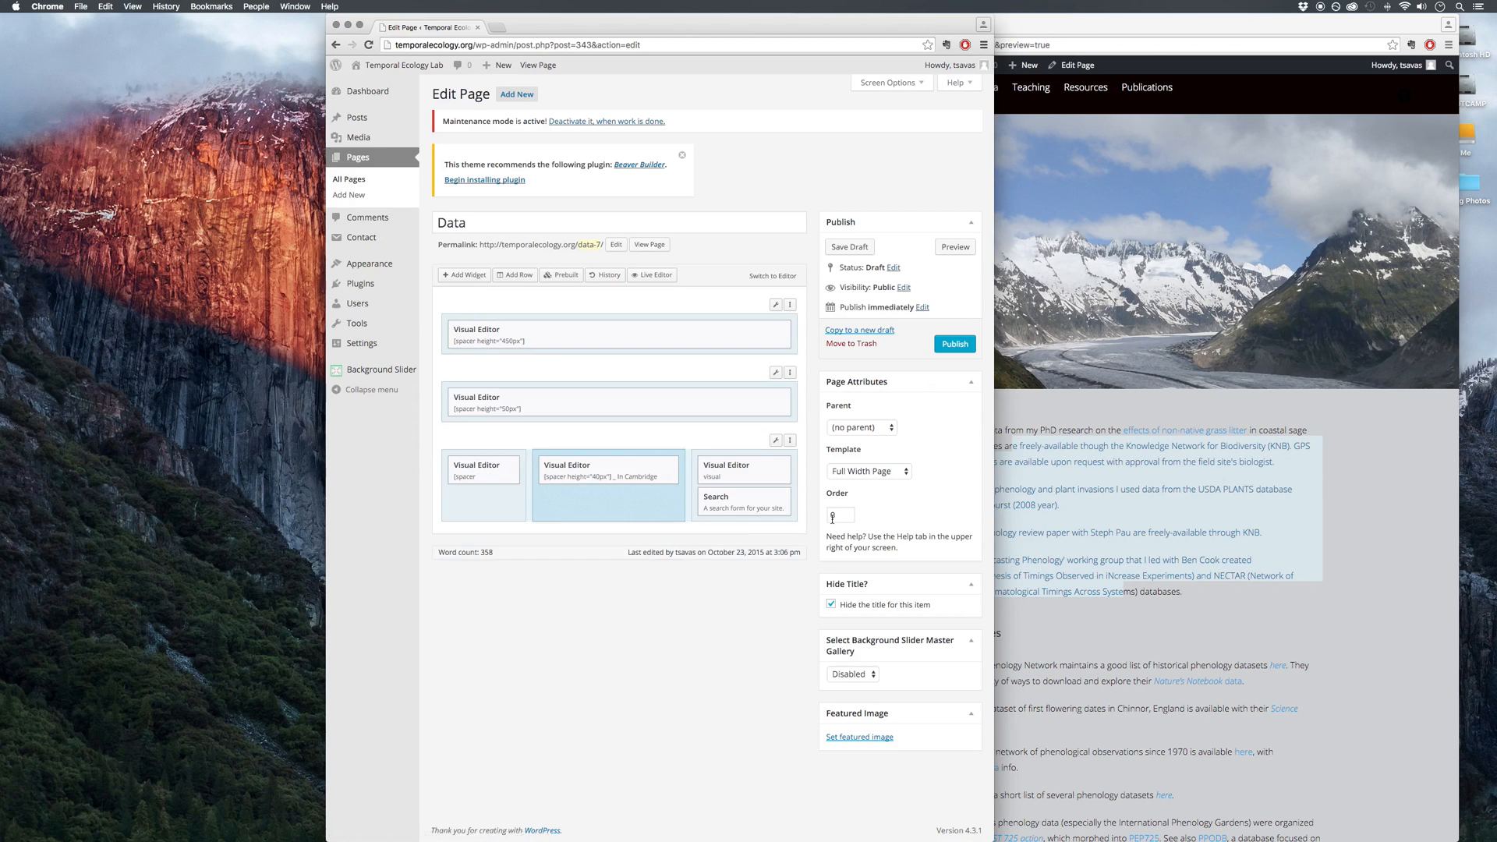
# - Preview the draft page without the text row and place the editor and preview windows side by side
pyautogui.click(952, 248)
pyautogui.click(896, 29)
pyautogui.moveTo(896, 30); pyautogui.dragTo(708, 30)
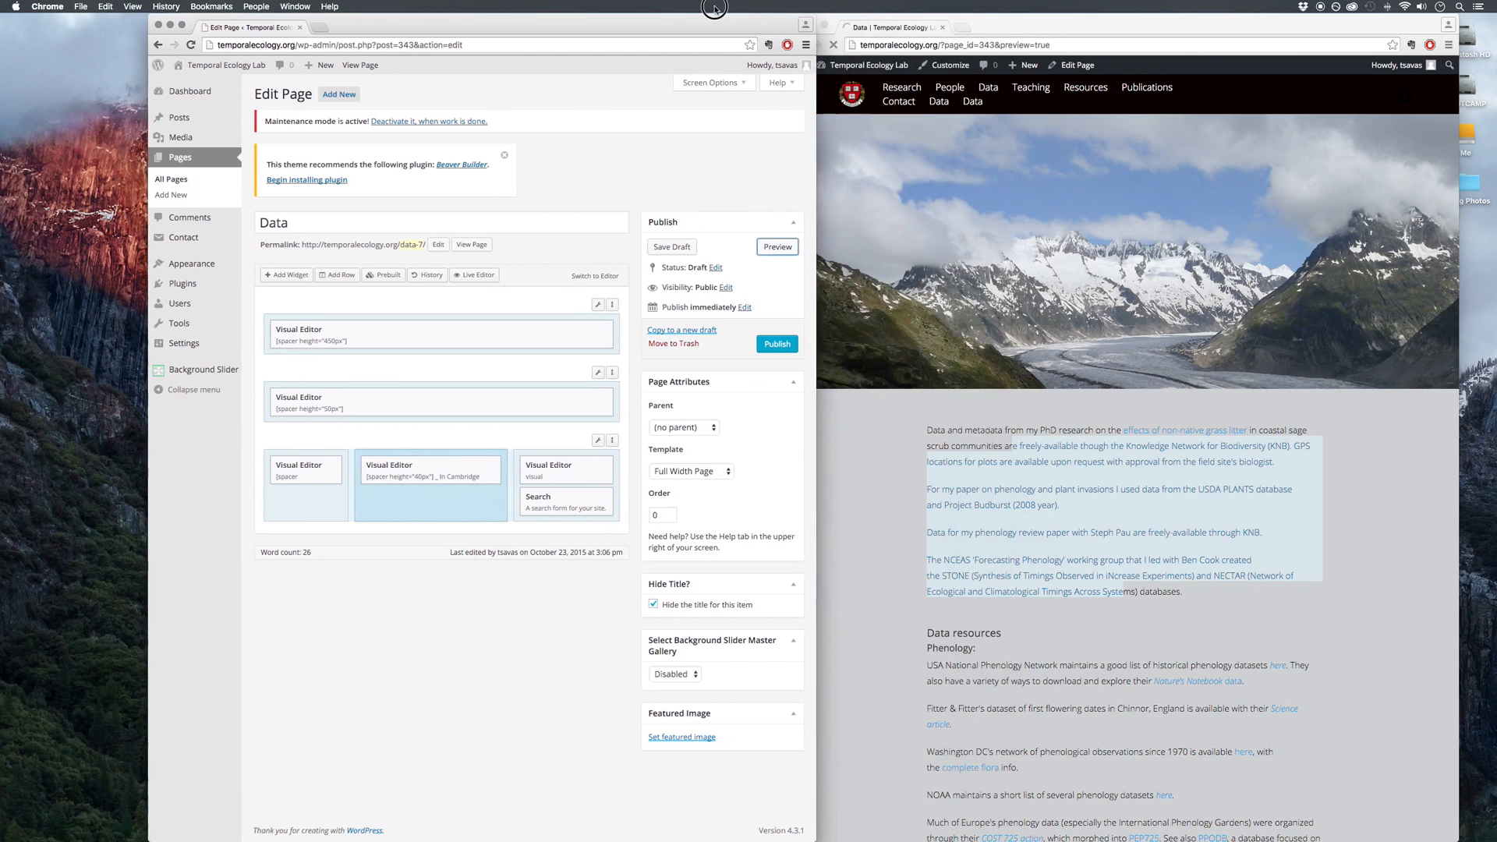
pyautogui.click(1003, 17)
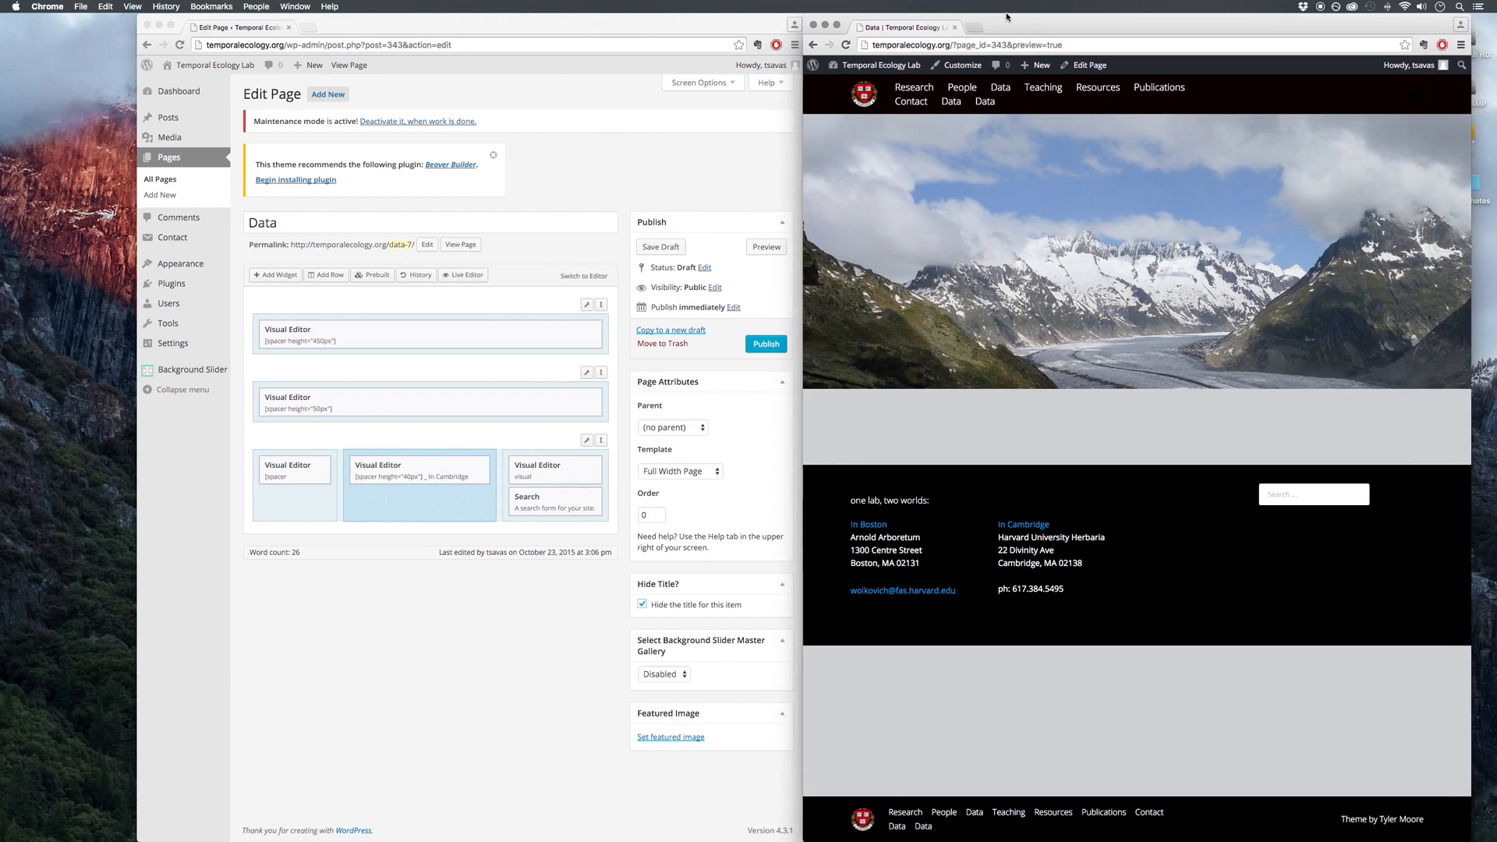
pyautogui.moveTo(1003, 17); pyautogui.dragTo(1006, 17)
# - Start a new row and try the Golden, Halves and Thirds column ratios before returning to Even (1)
pyautogui.click(545, 374)
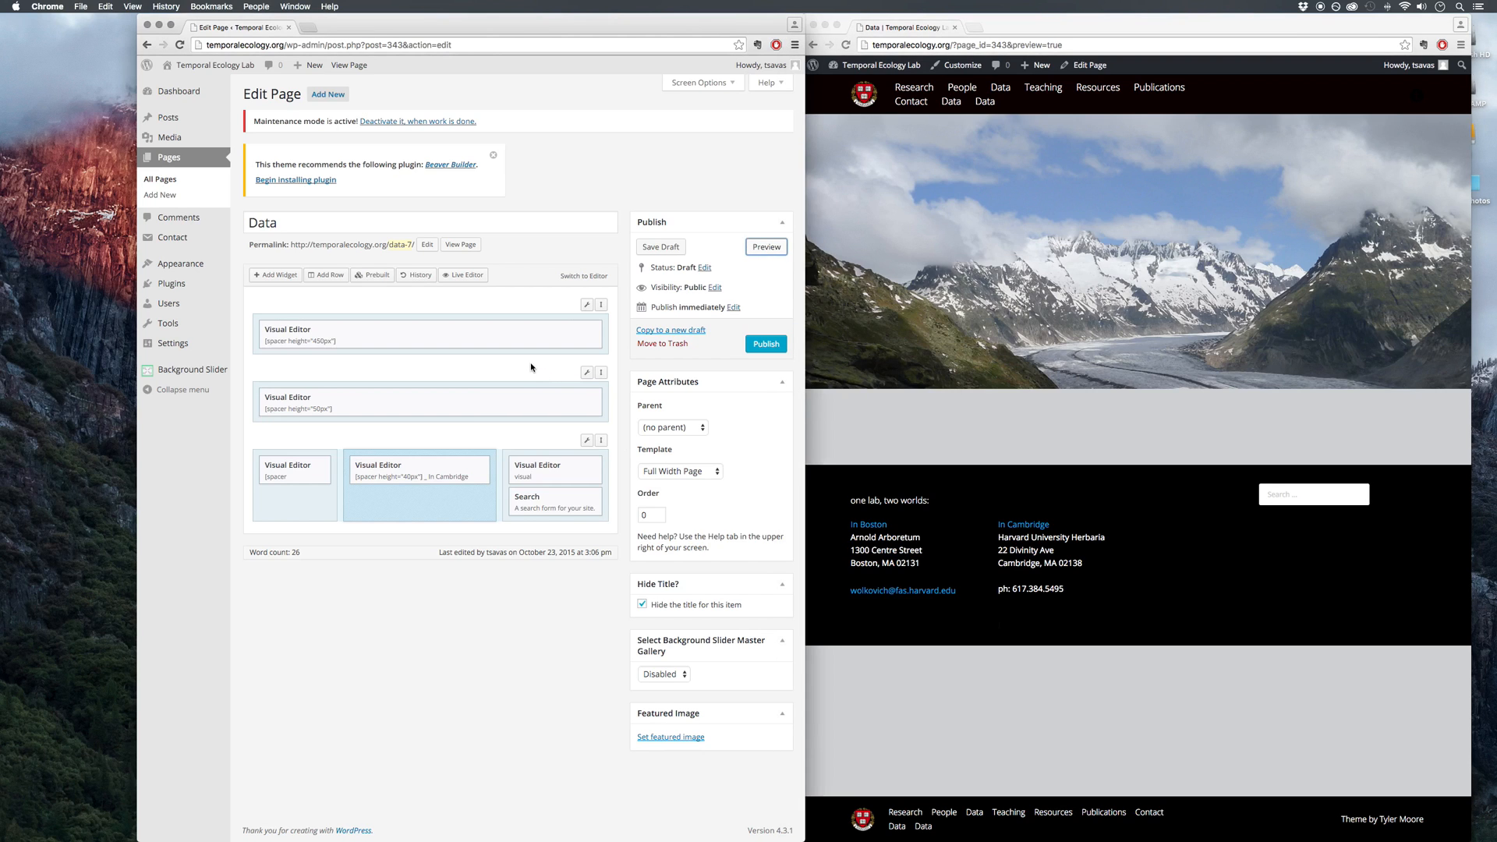
pyautogui.click(326, 275)
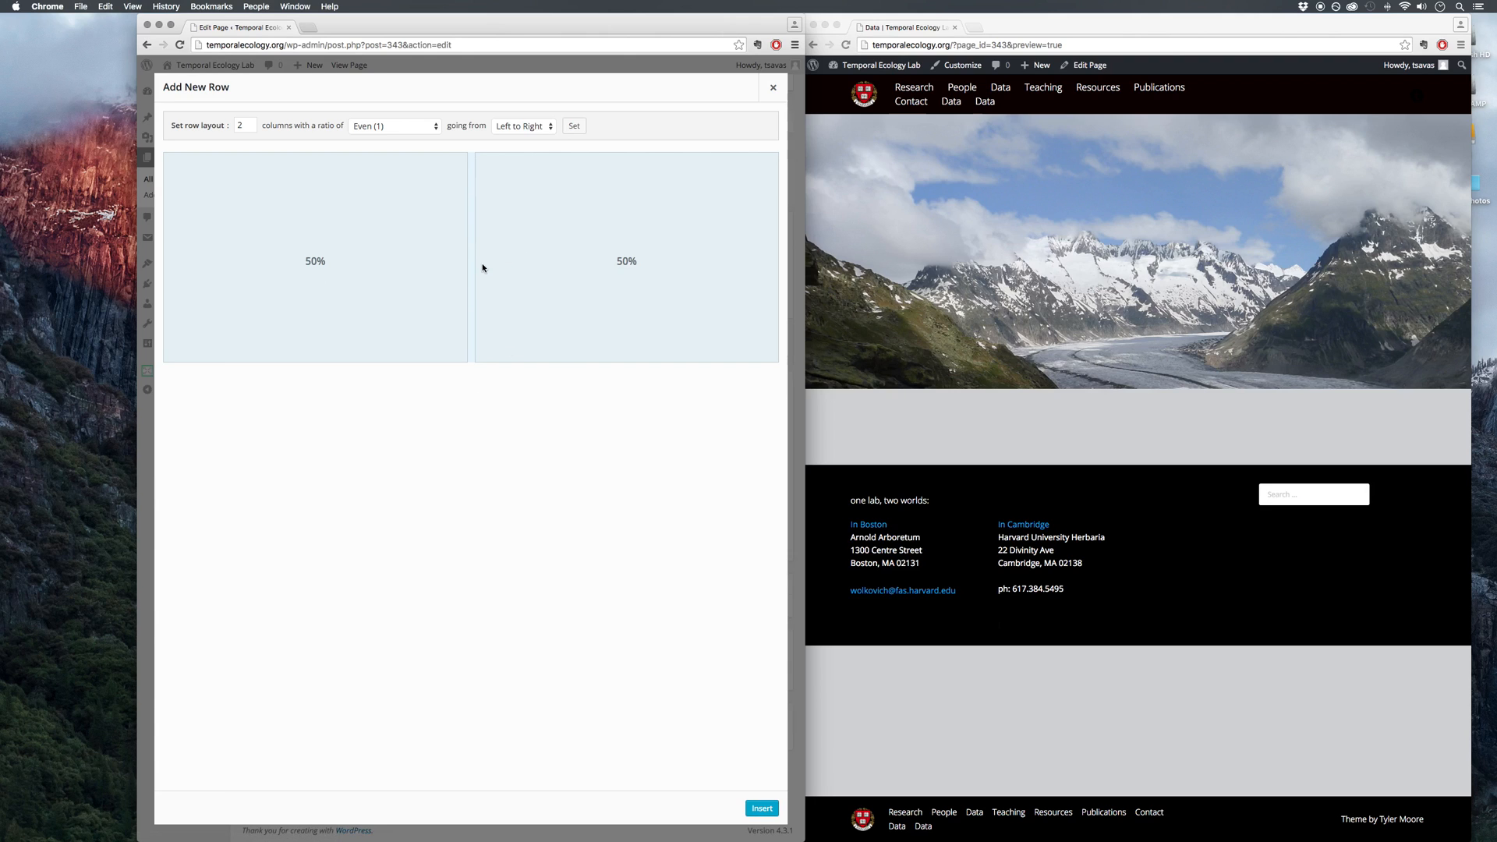
pyautogui.click(417, 126)
pyautogui.click(413, 138)
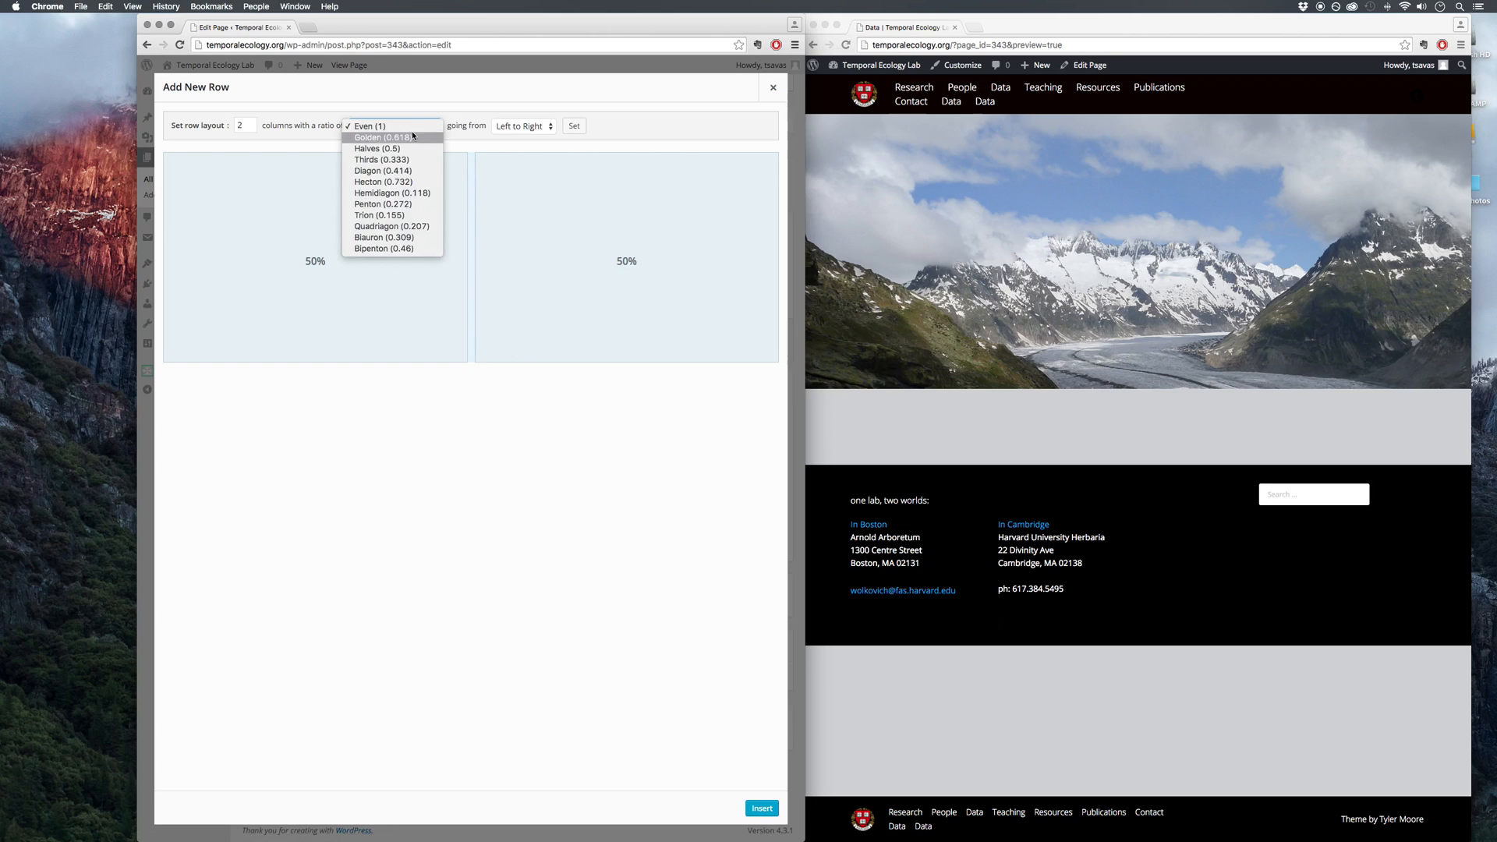
pyautogui.click(432, 129)
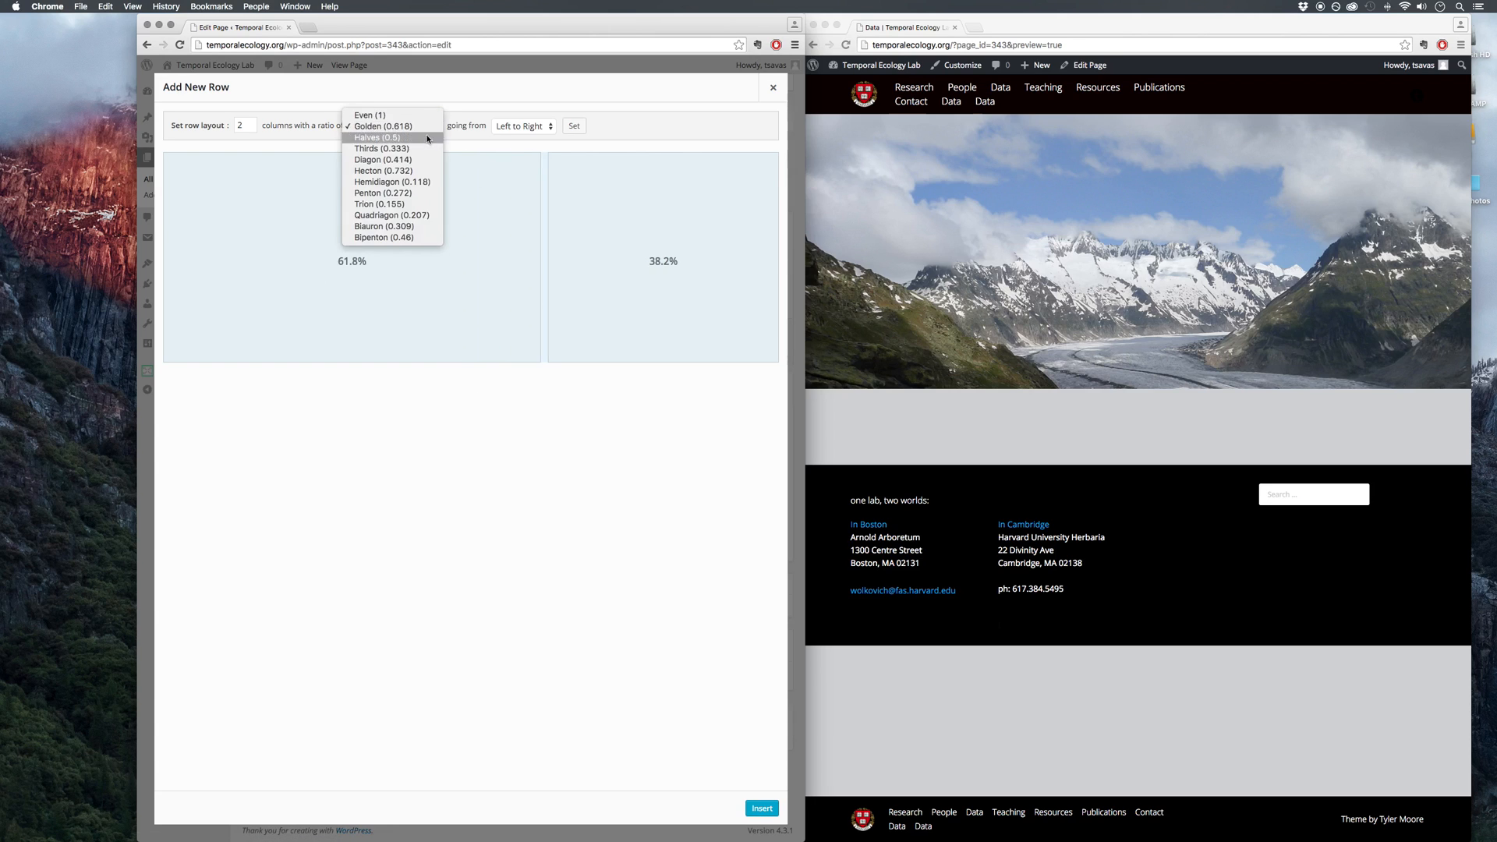
pyautogui.click(429, 137)
pyautogui.click(421, 126)
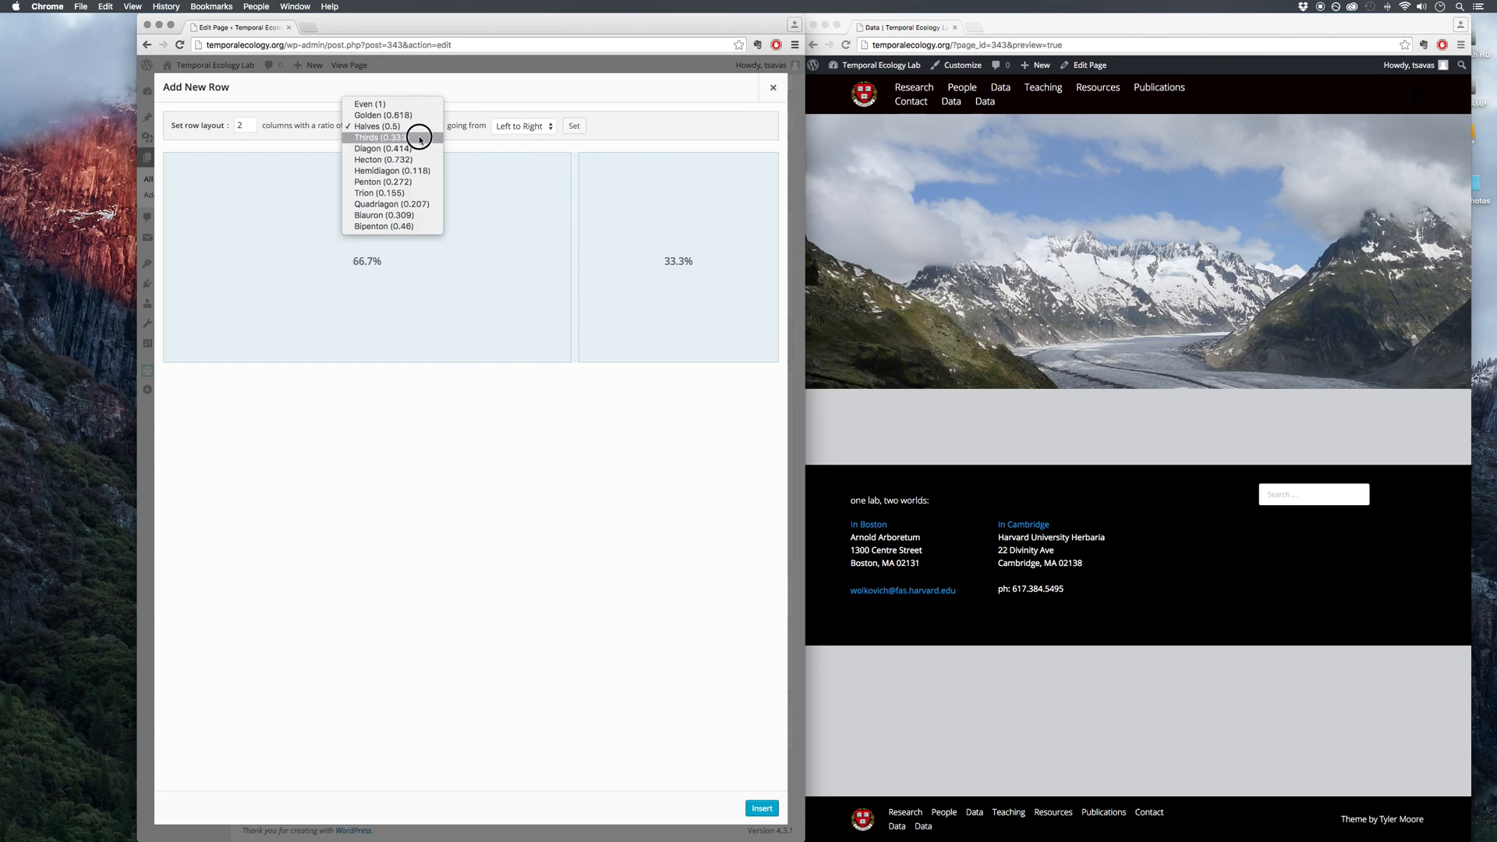
pyautogui.click(419, 139)
pyautogui.click(417, 125)
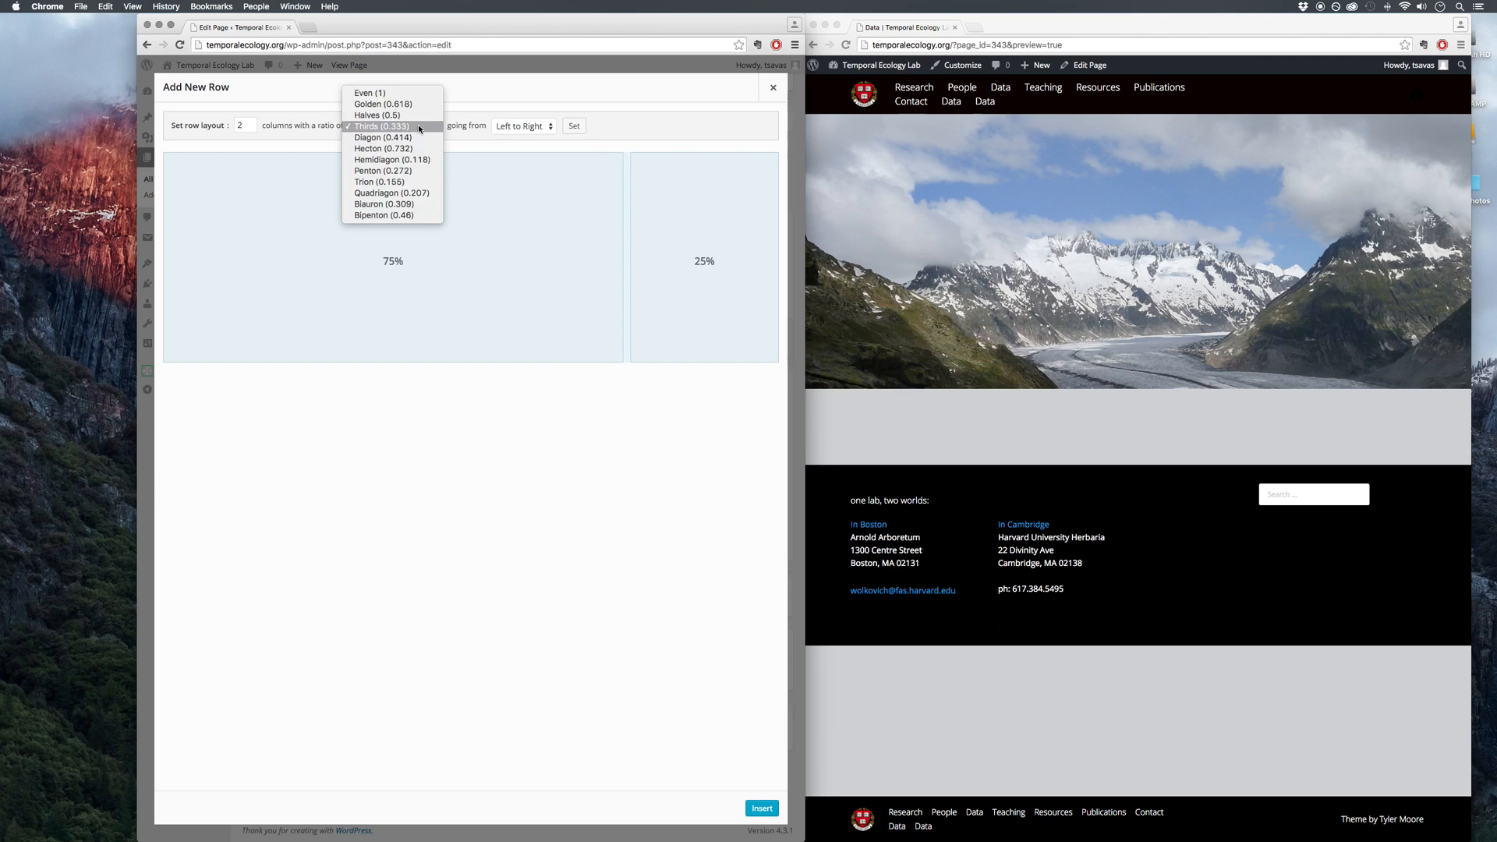
pyautogui.click(415, 93)
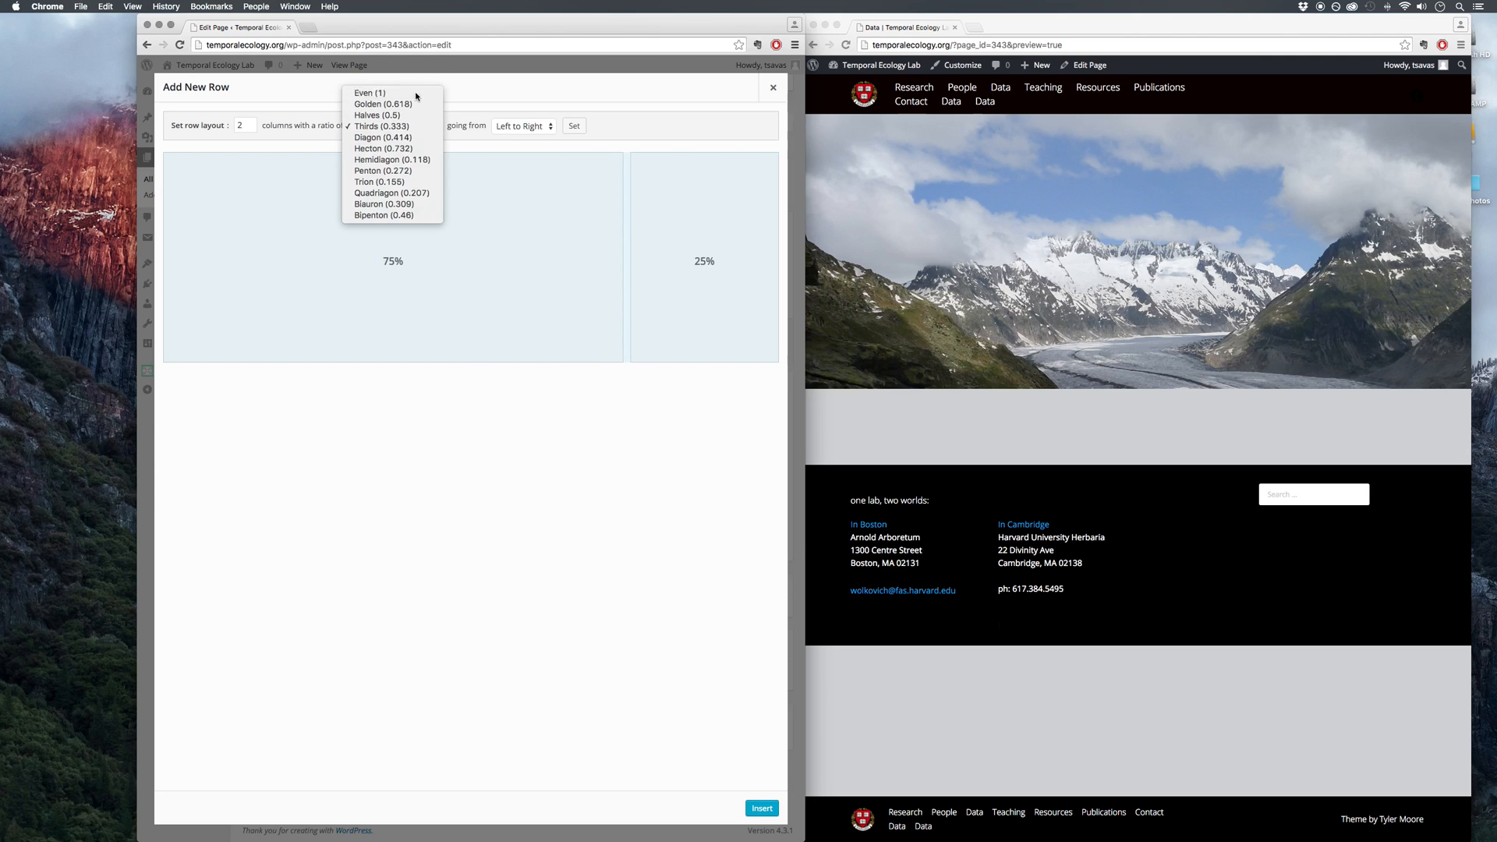
# - Set the new row to three columns with widths of 15%, 70% and 15%, and insert it
pyautogui.click(249, 124)
pyautogui.click(260, 260)
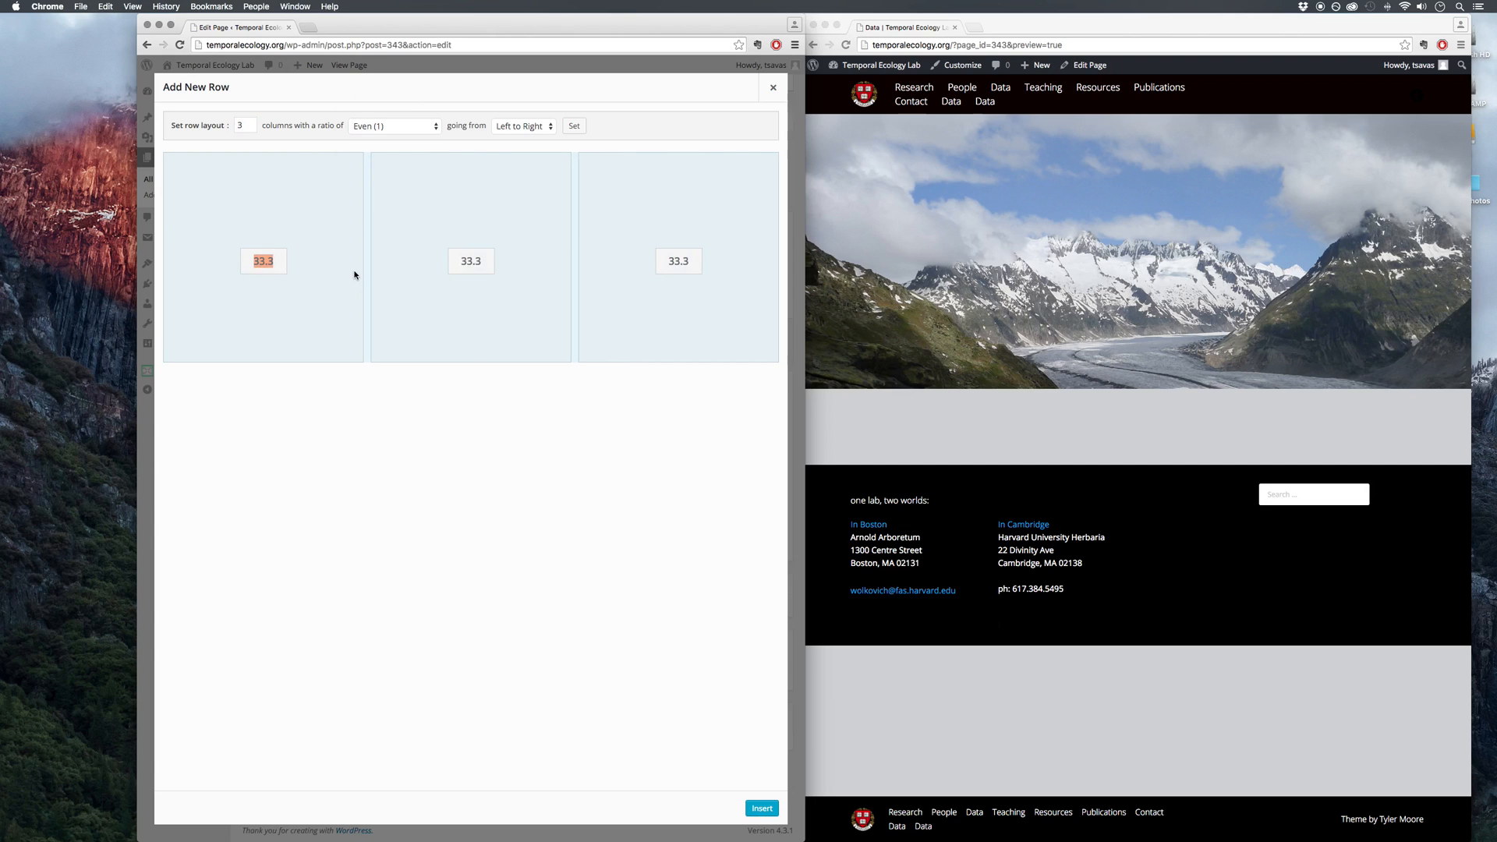
pyautogui.write('15')
pyautogui.press('Tab')
pyautogui.write('70')
pyautogui.press('Tab')
pyautogui.write('15')
pyautogui.press('Return')
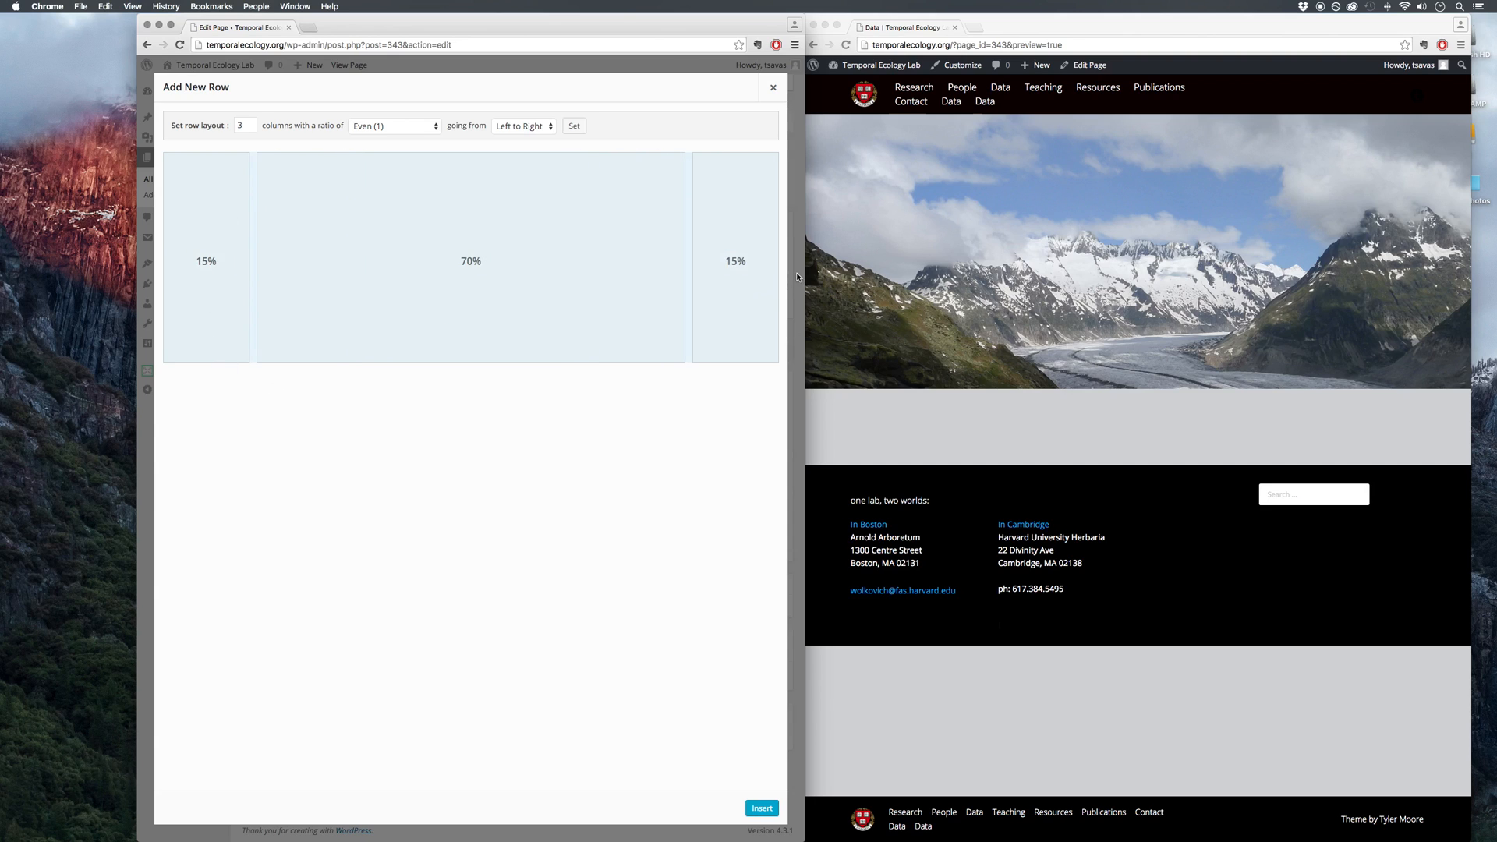
pyautogui.moveTo(806, 254); pyautogui.dragTo(851, 253)
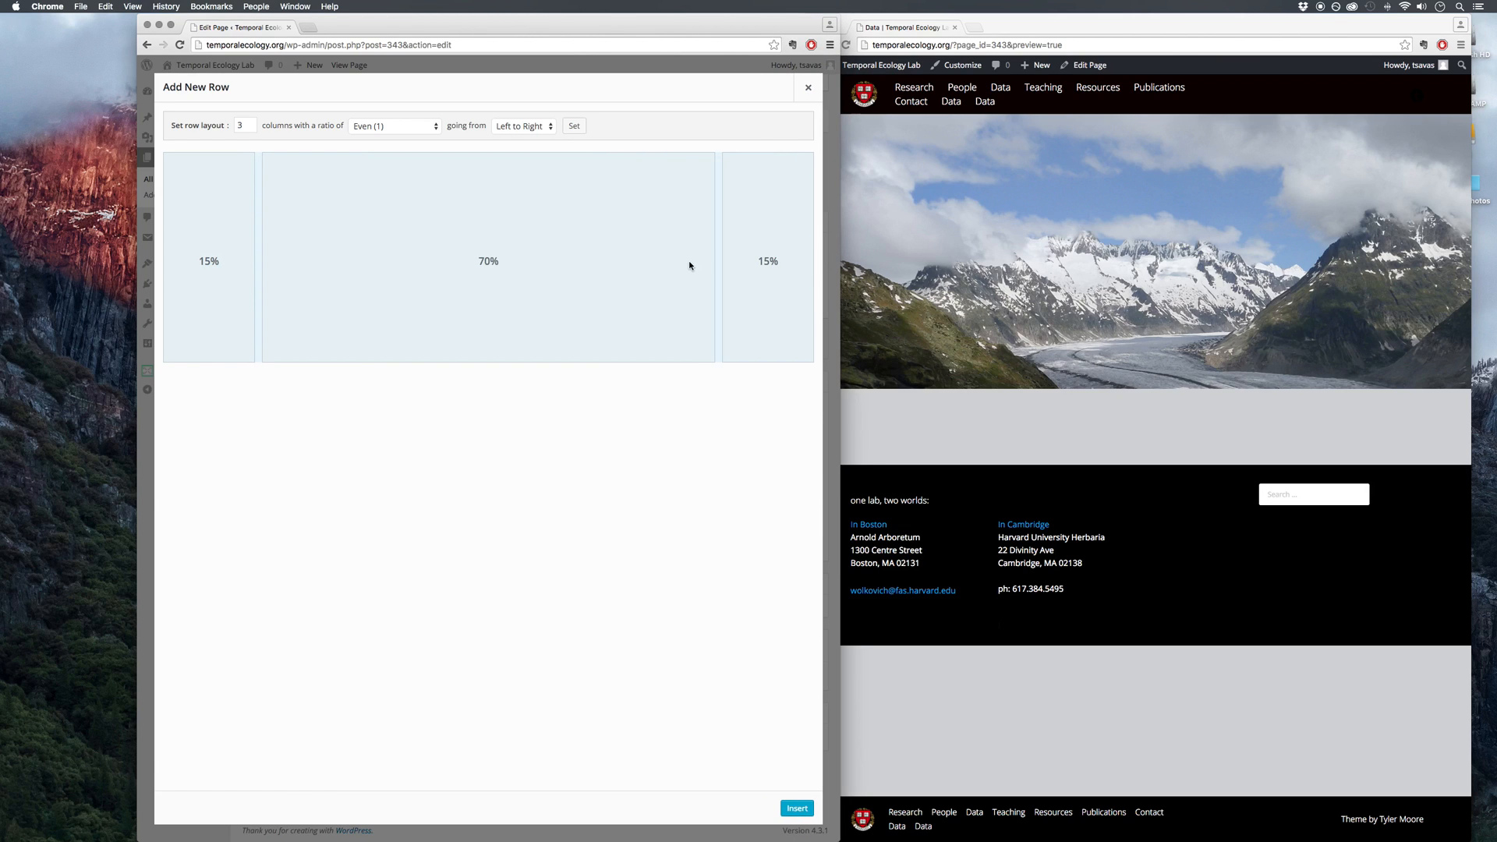
pyautogui.click(798, 810)
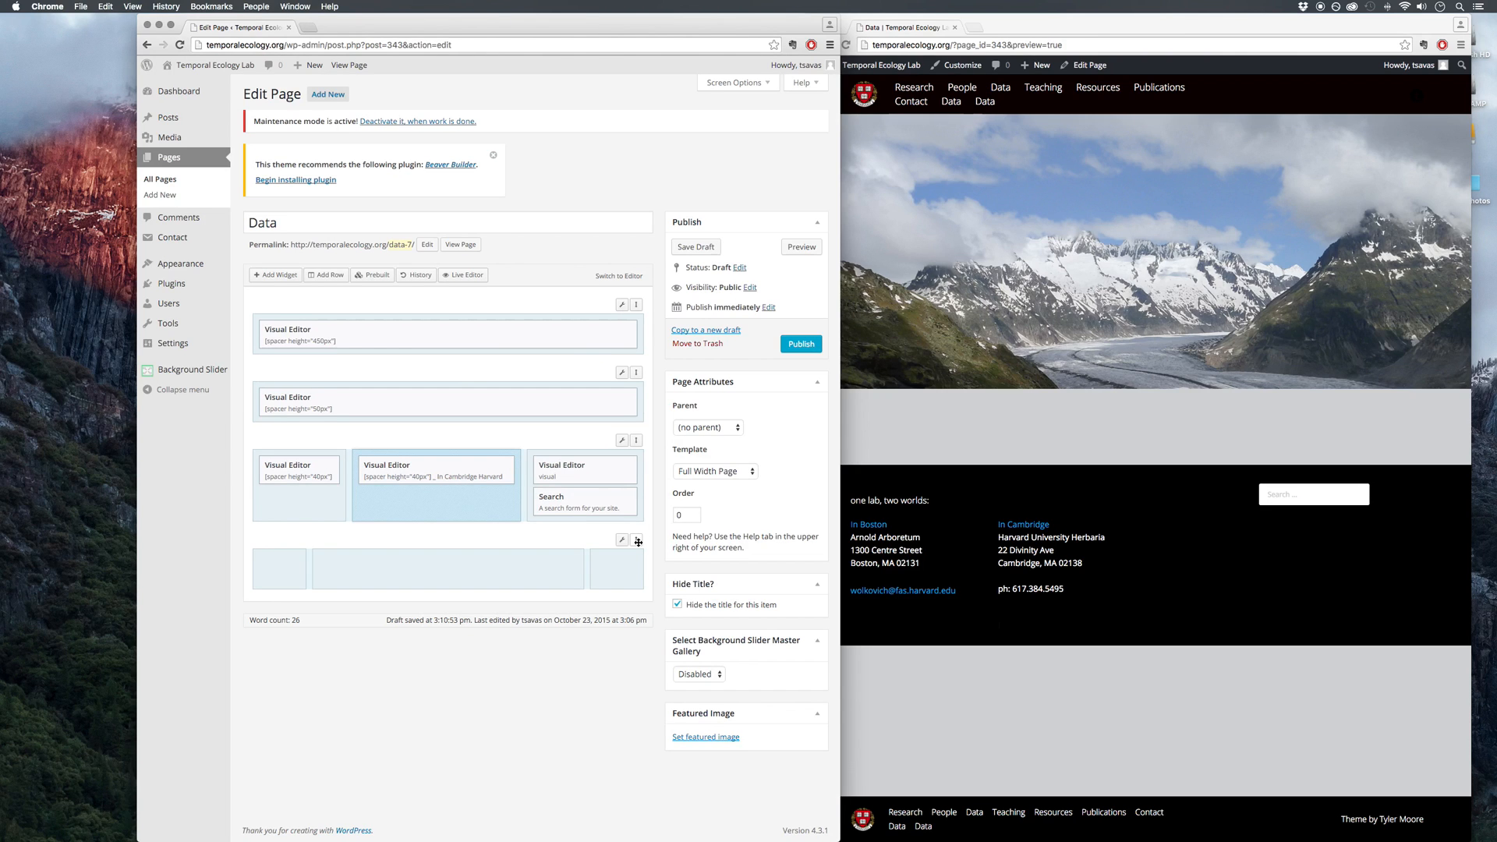
# - Move the new row directly below the 450px spacer row and add a Visual Editor widget to its middle column
pyautogui.moveTo(637, 541); pyautogui.dragTo(637, 373)
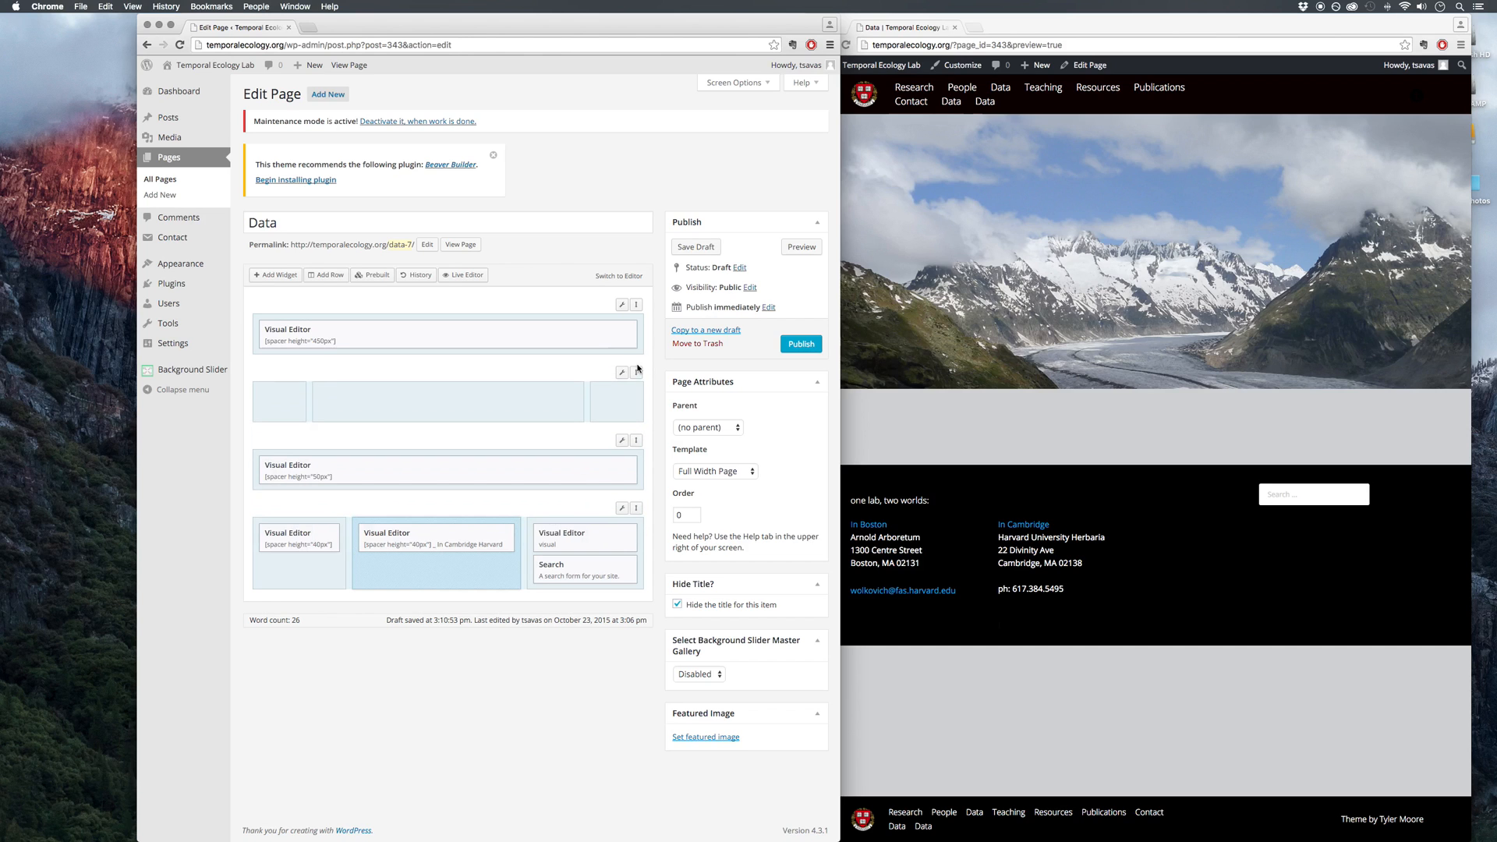
pyautogui.click(464, 403)
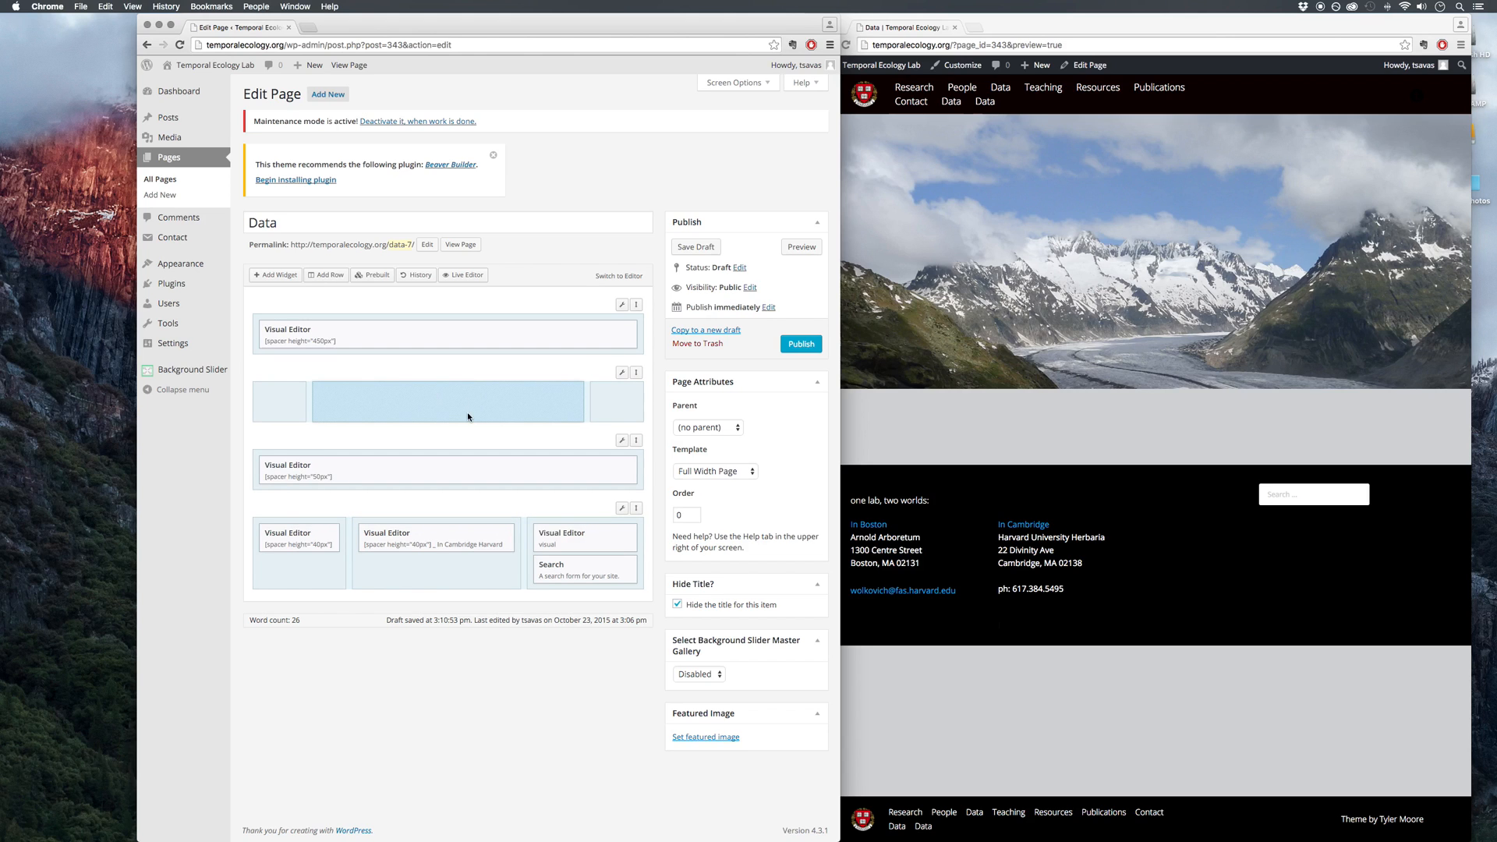
pyautogui.click(277, 275)
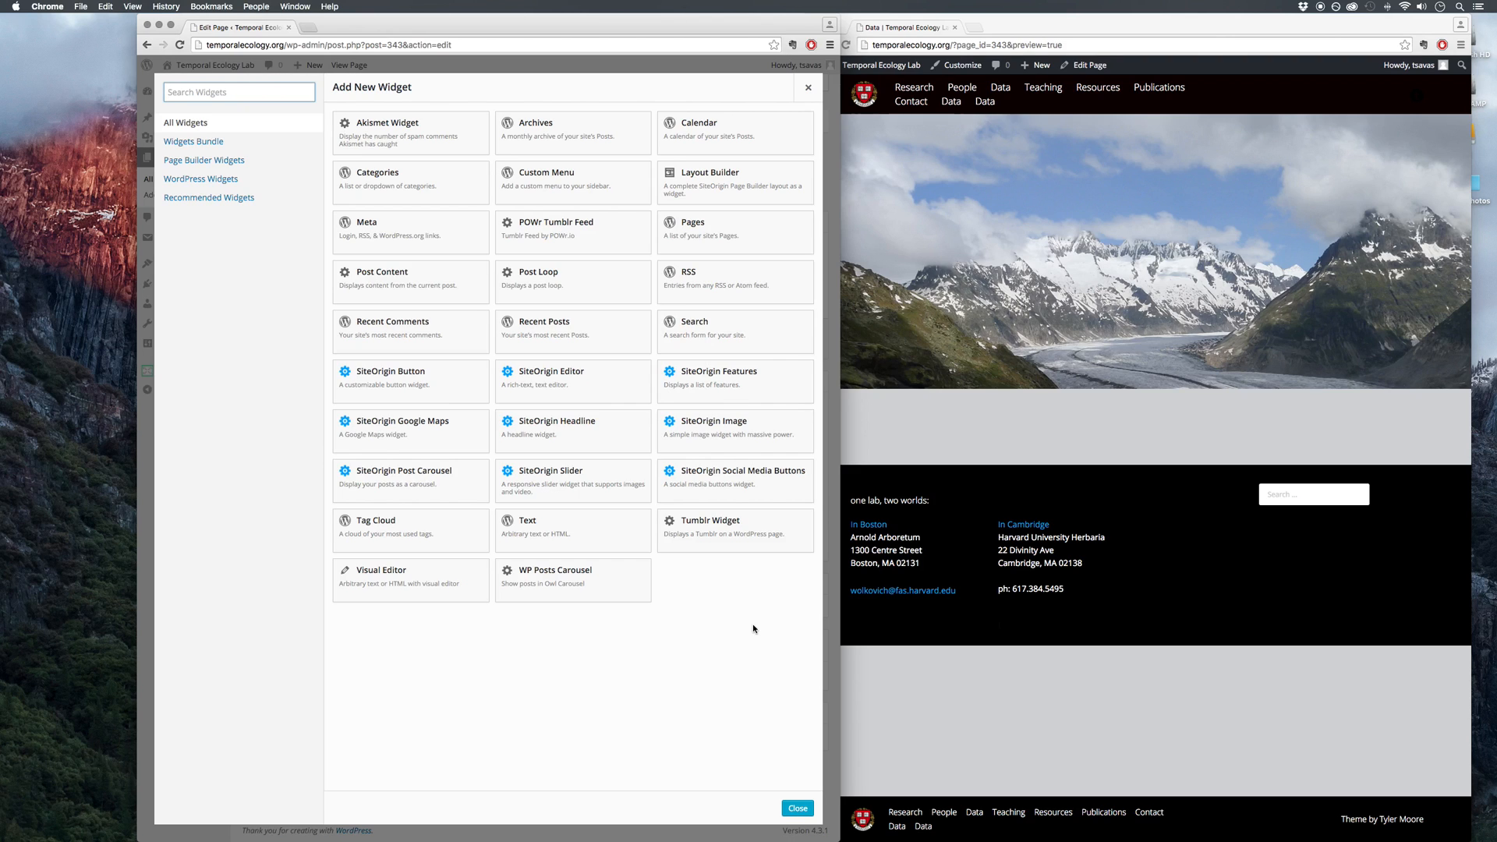
pyautogui.click(374, 576)
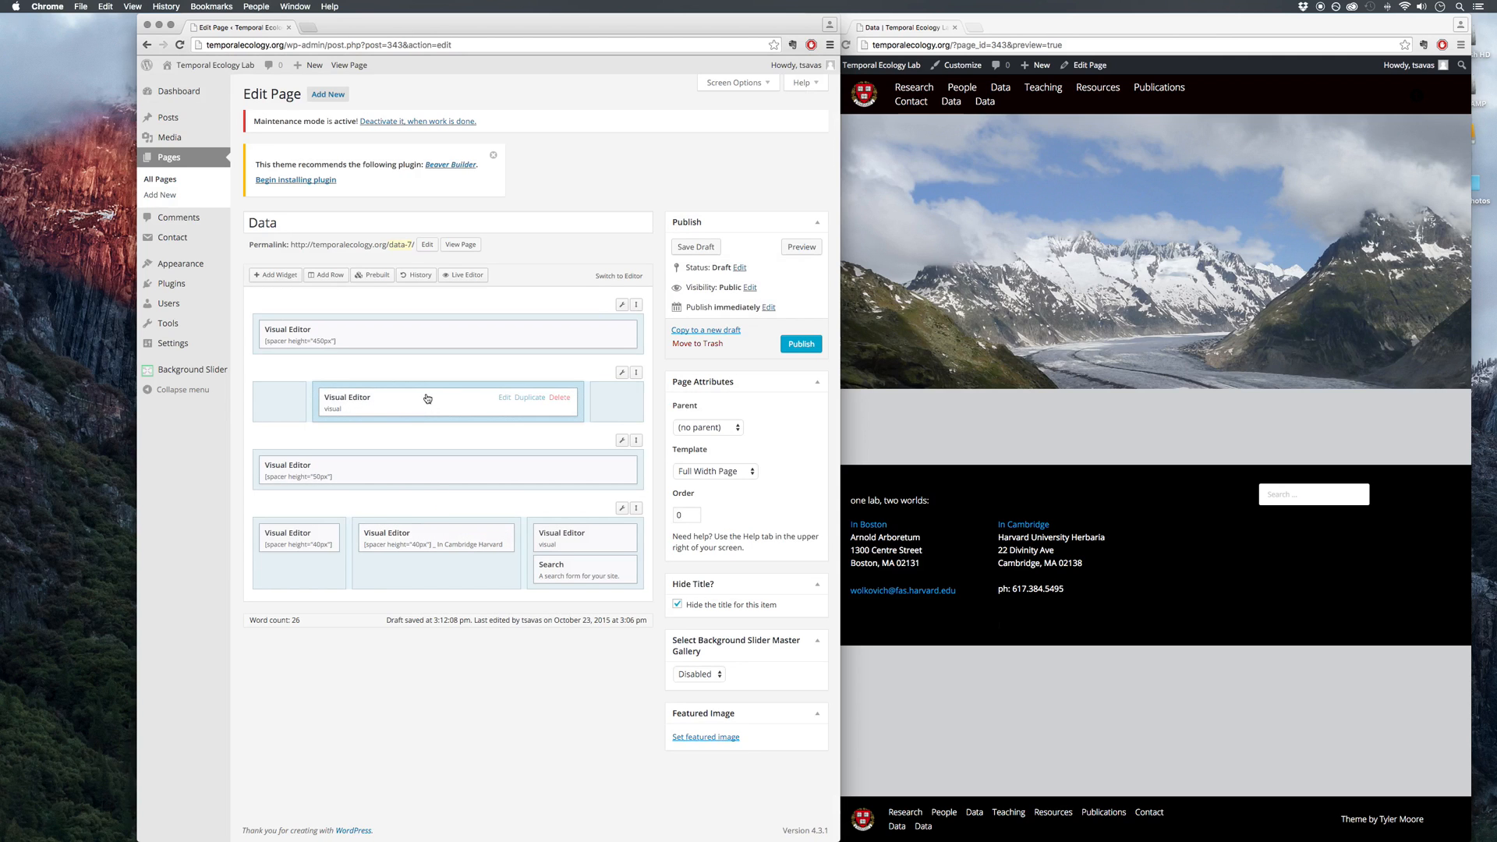
# - Paste the copied data text into the new middle-column Visual Editor widget and finish editing it
pyautogui.click(504, 399)
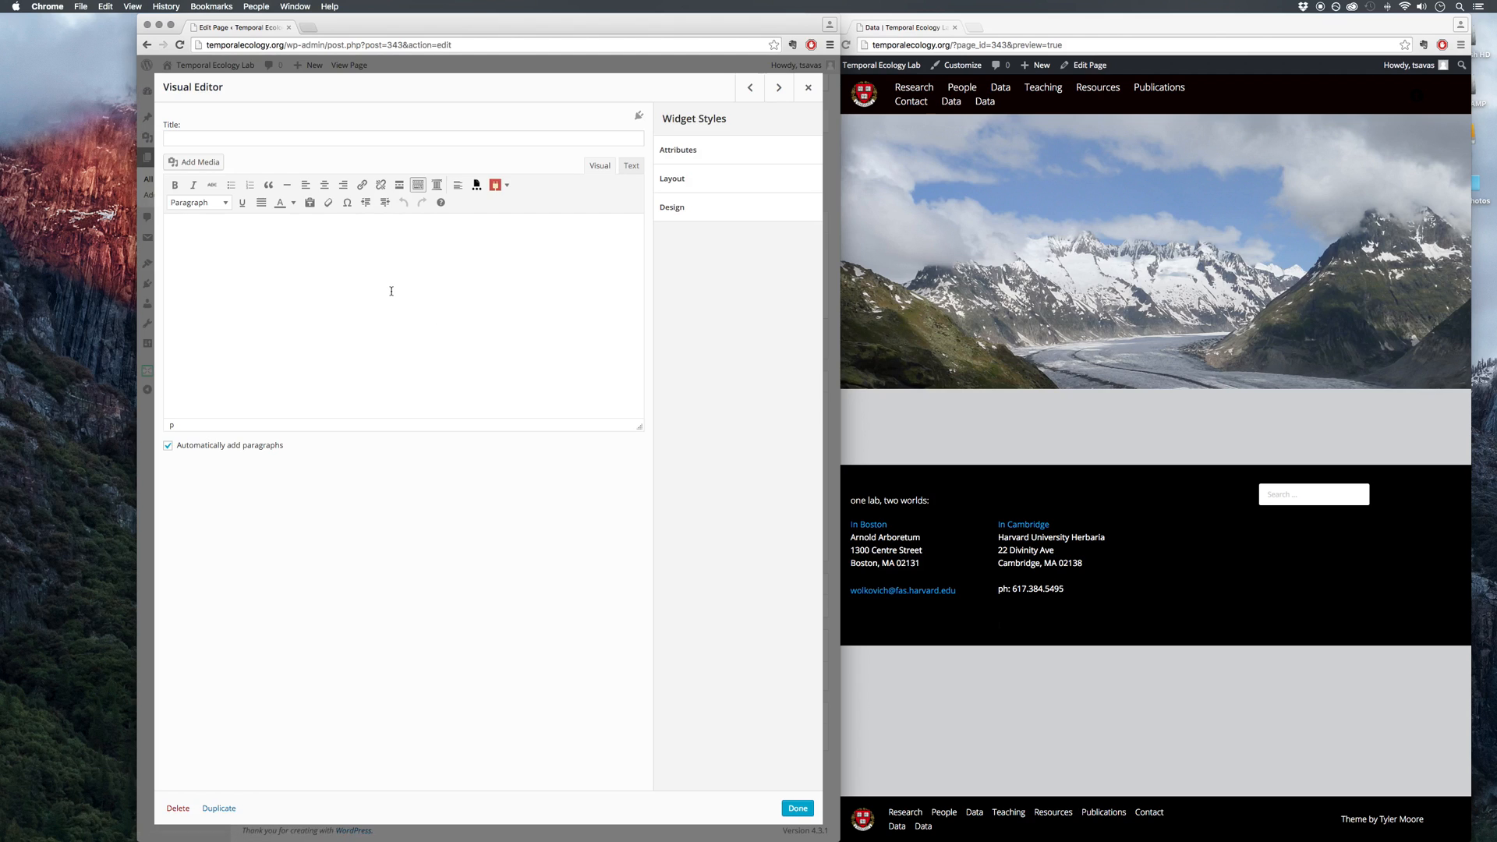
pyautogui.press('super+v')
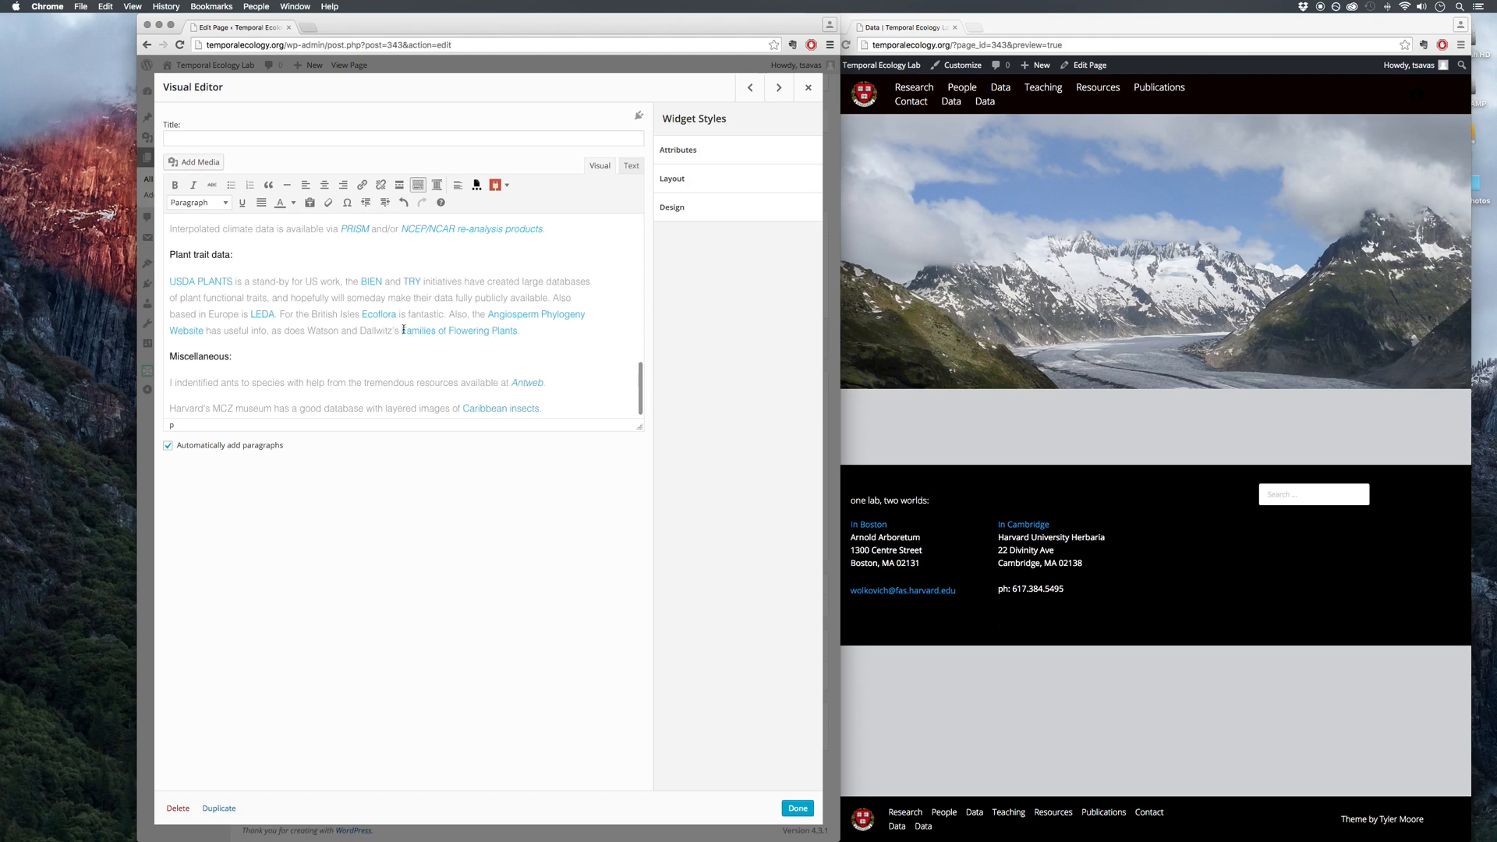
pyautogui.scroll(10, 321, 233)
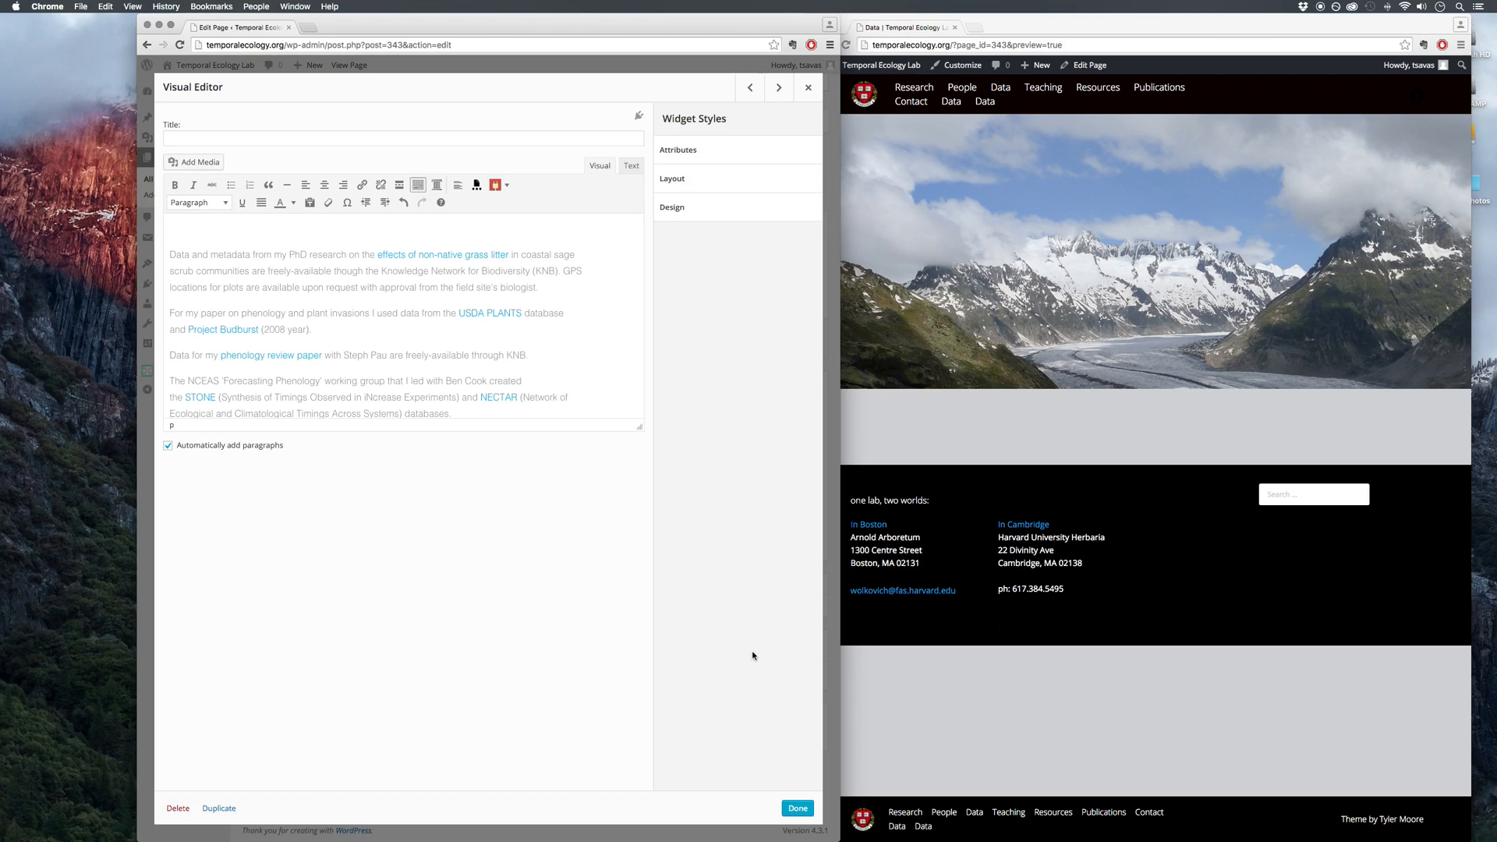
pyautogui.click(798, 808)
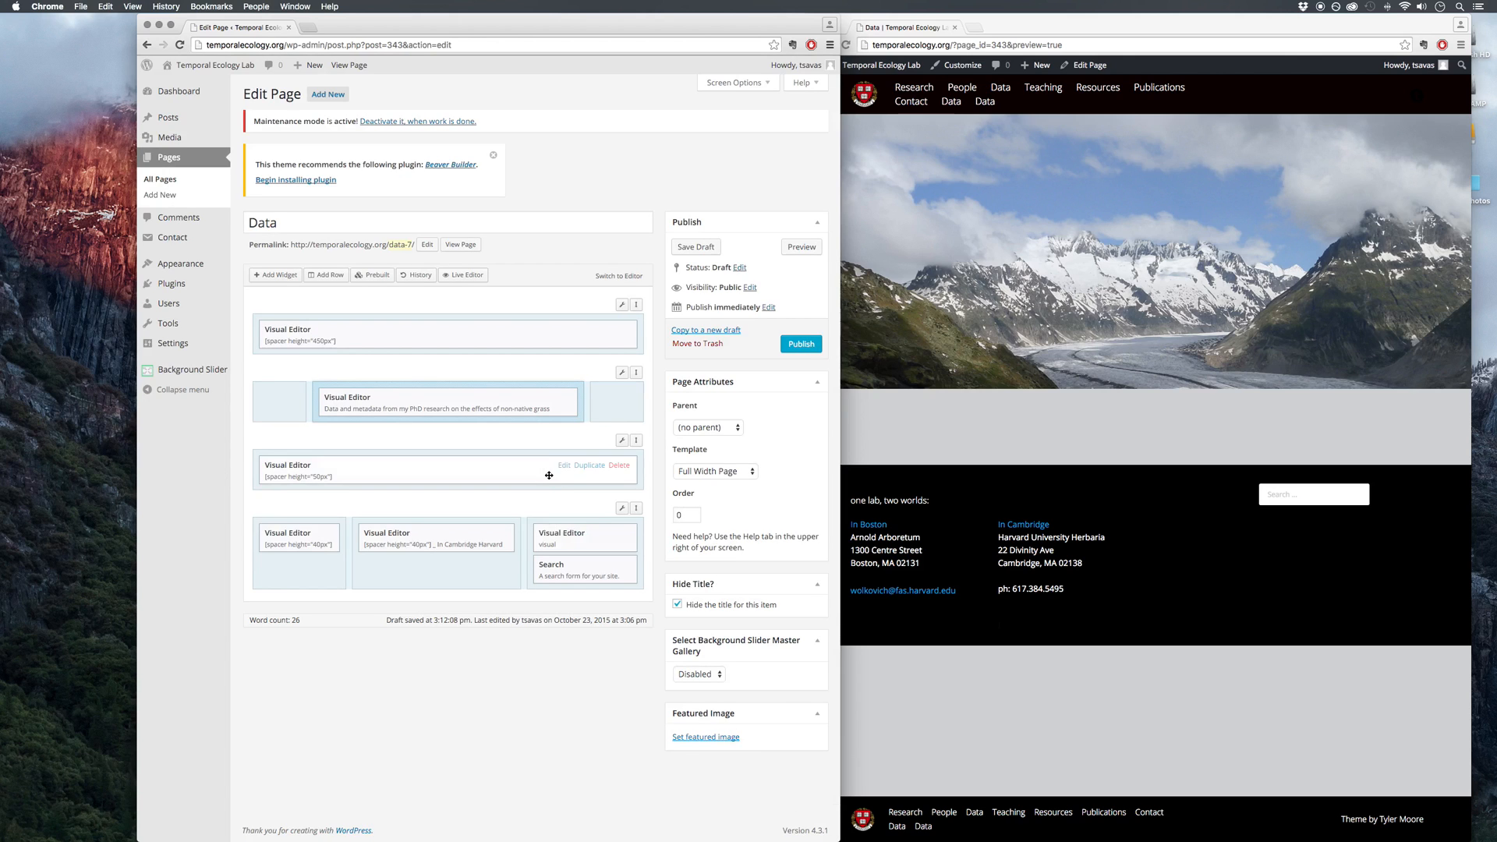
# - Add a Visual Editor widget to the empty first column of the 15/70/15 text row
pyautogui.click(283, 410)
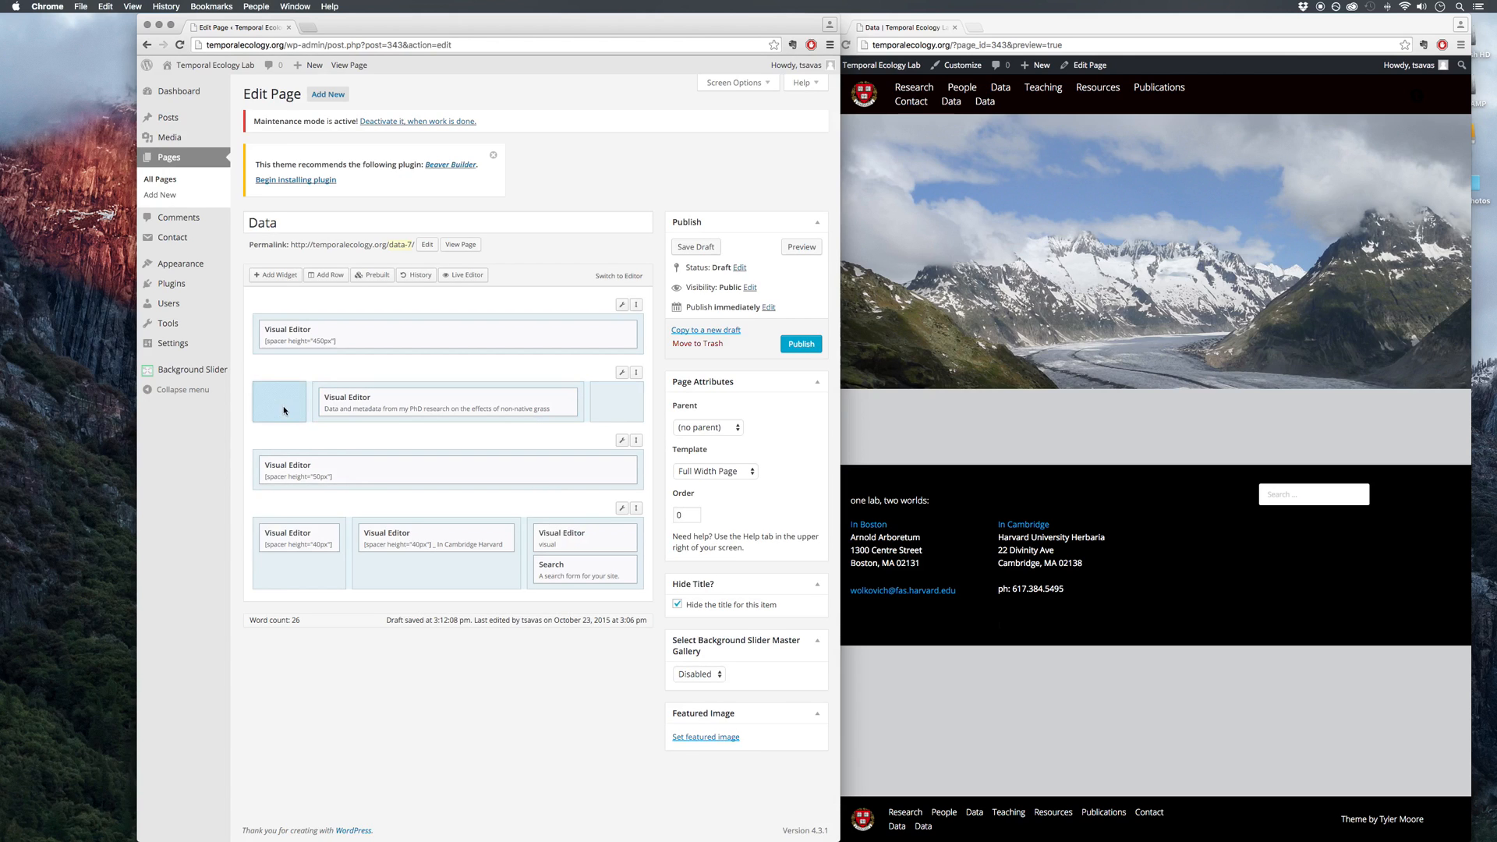
pyautogui.click(616, 402)
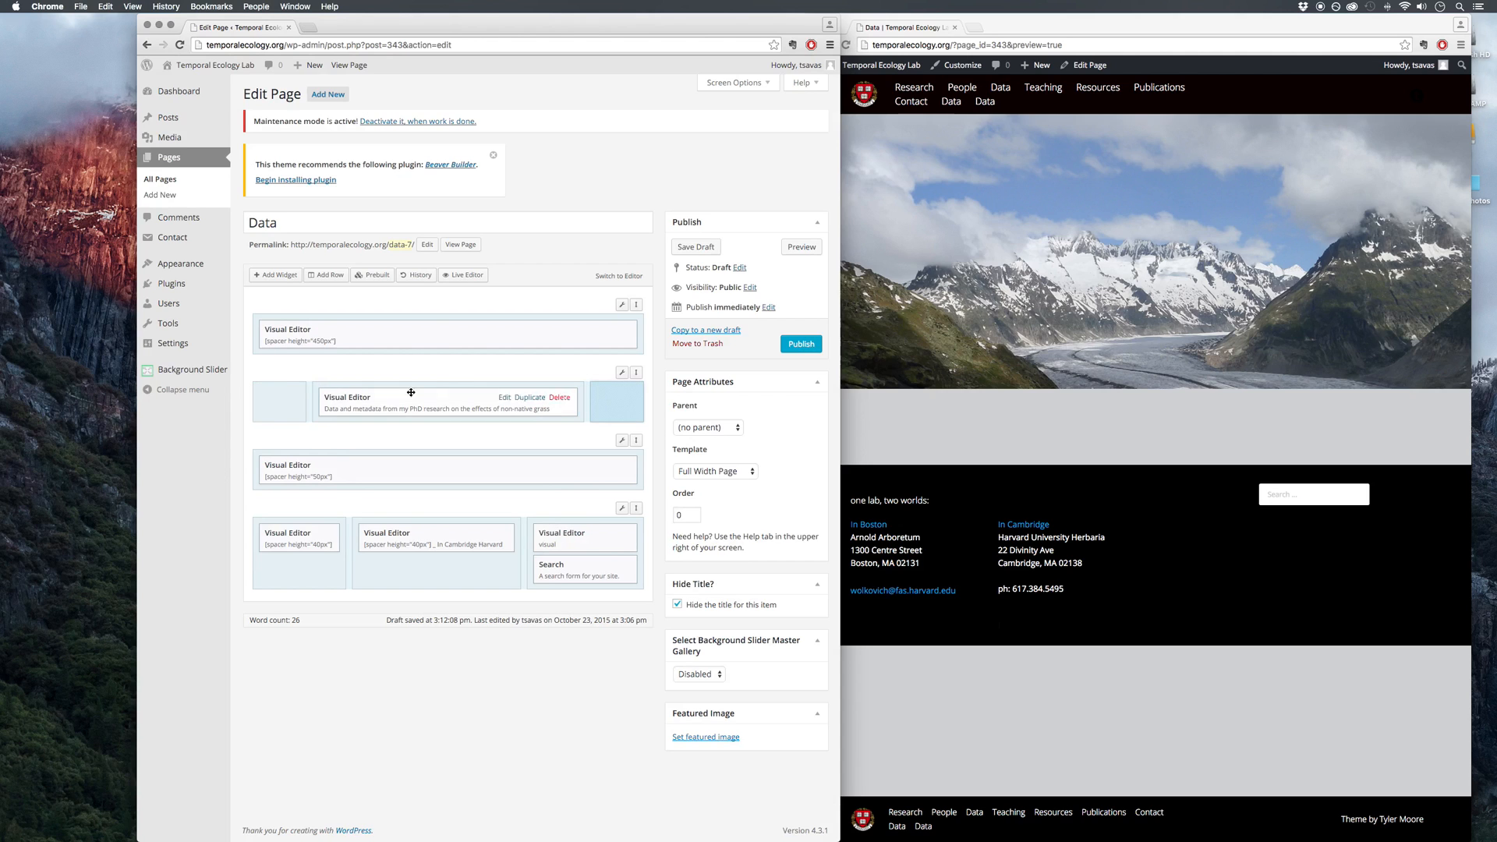
pyautogui.click(290, 409)
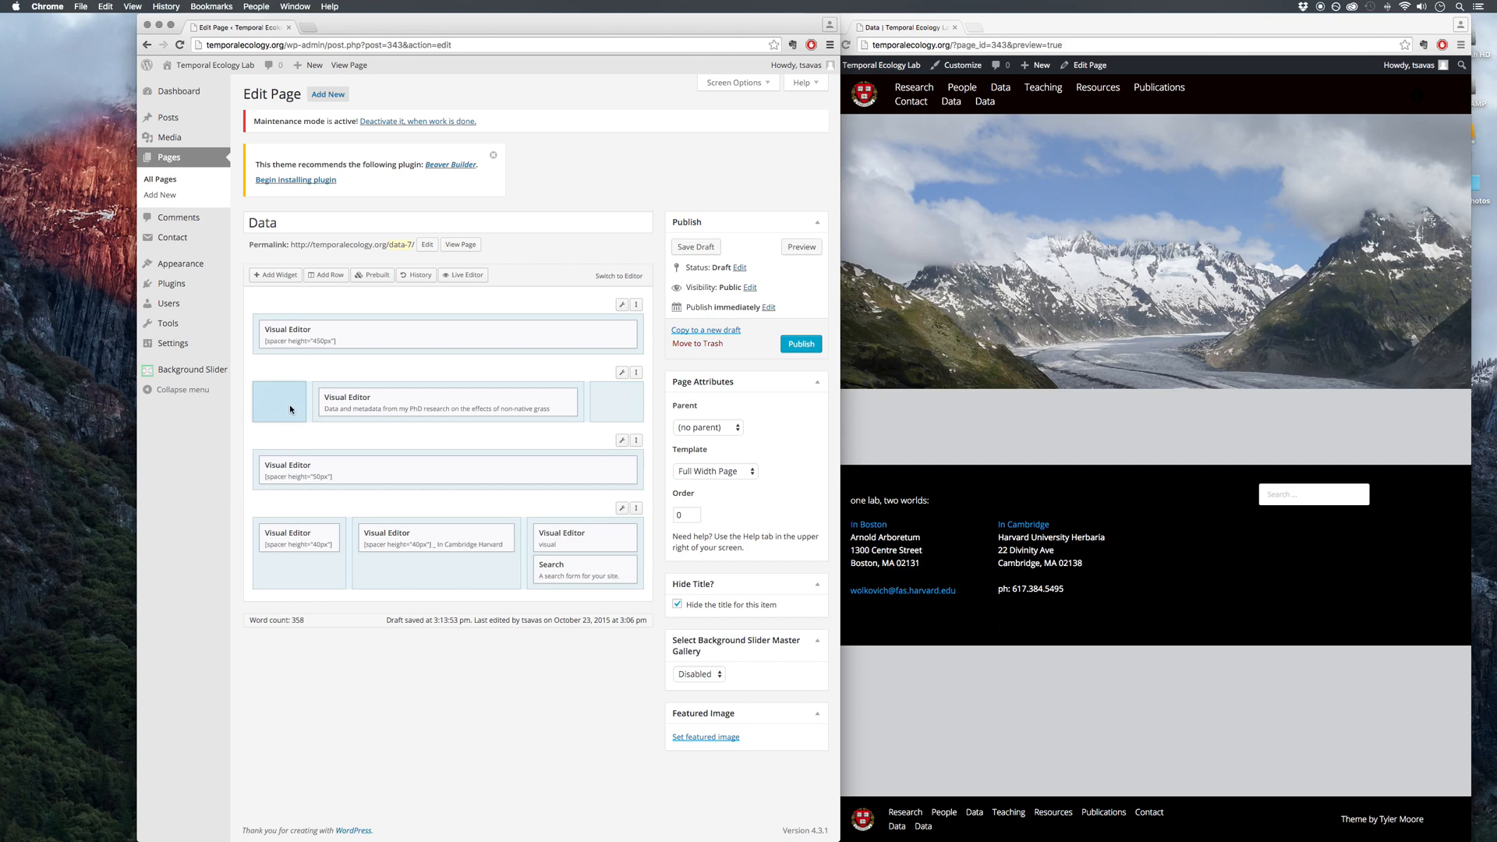
pyautogui.click(279, 275)
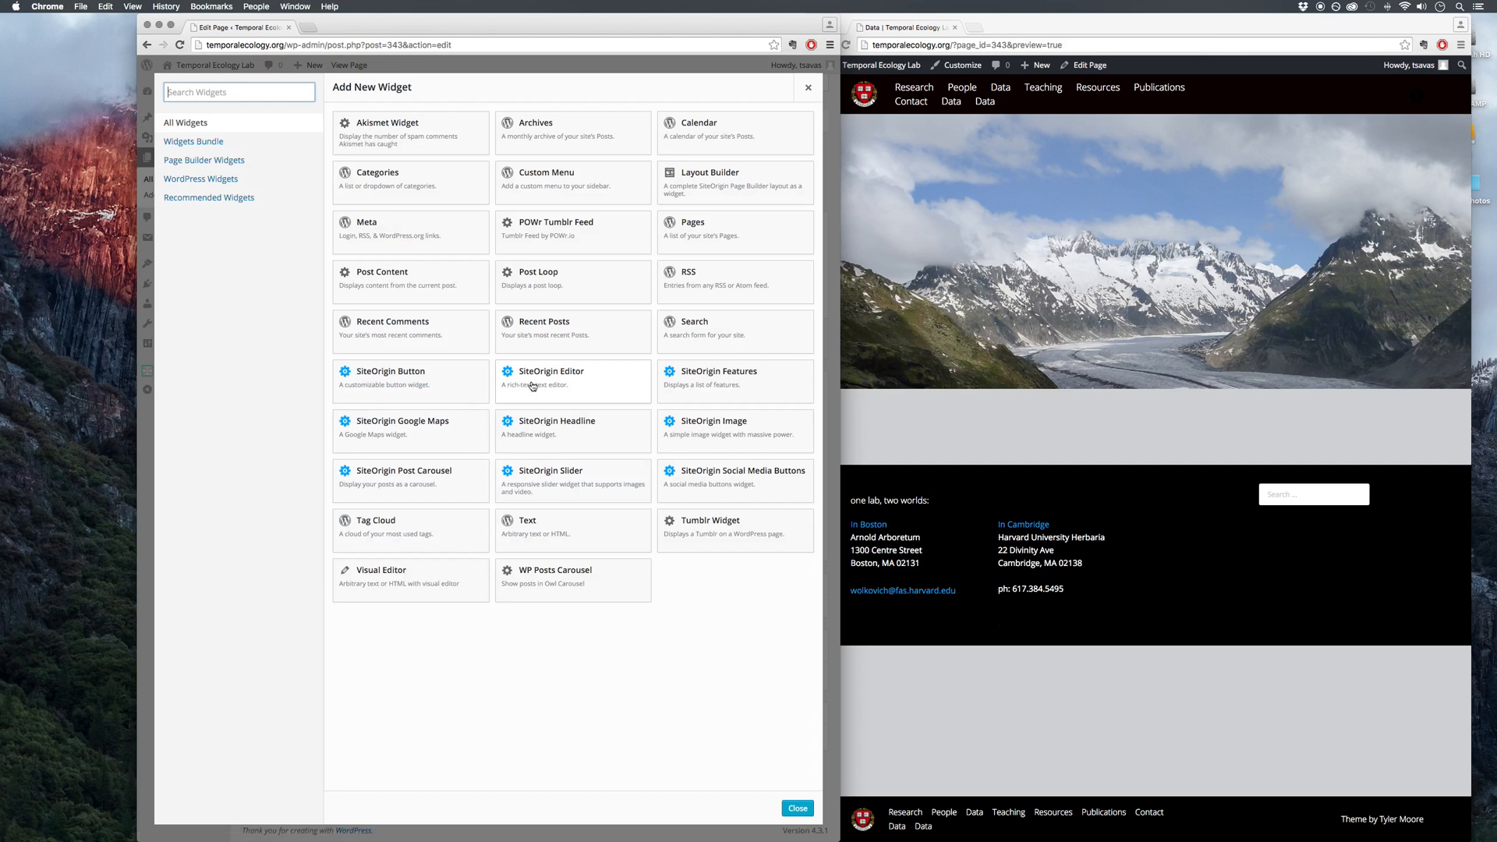
pyautogui.click(427, 577)
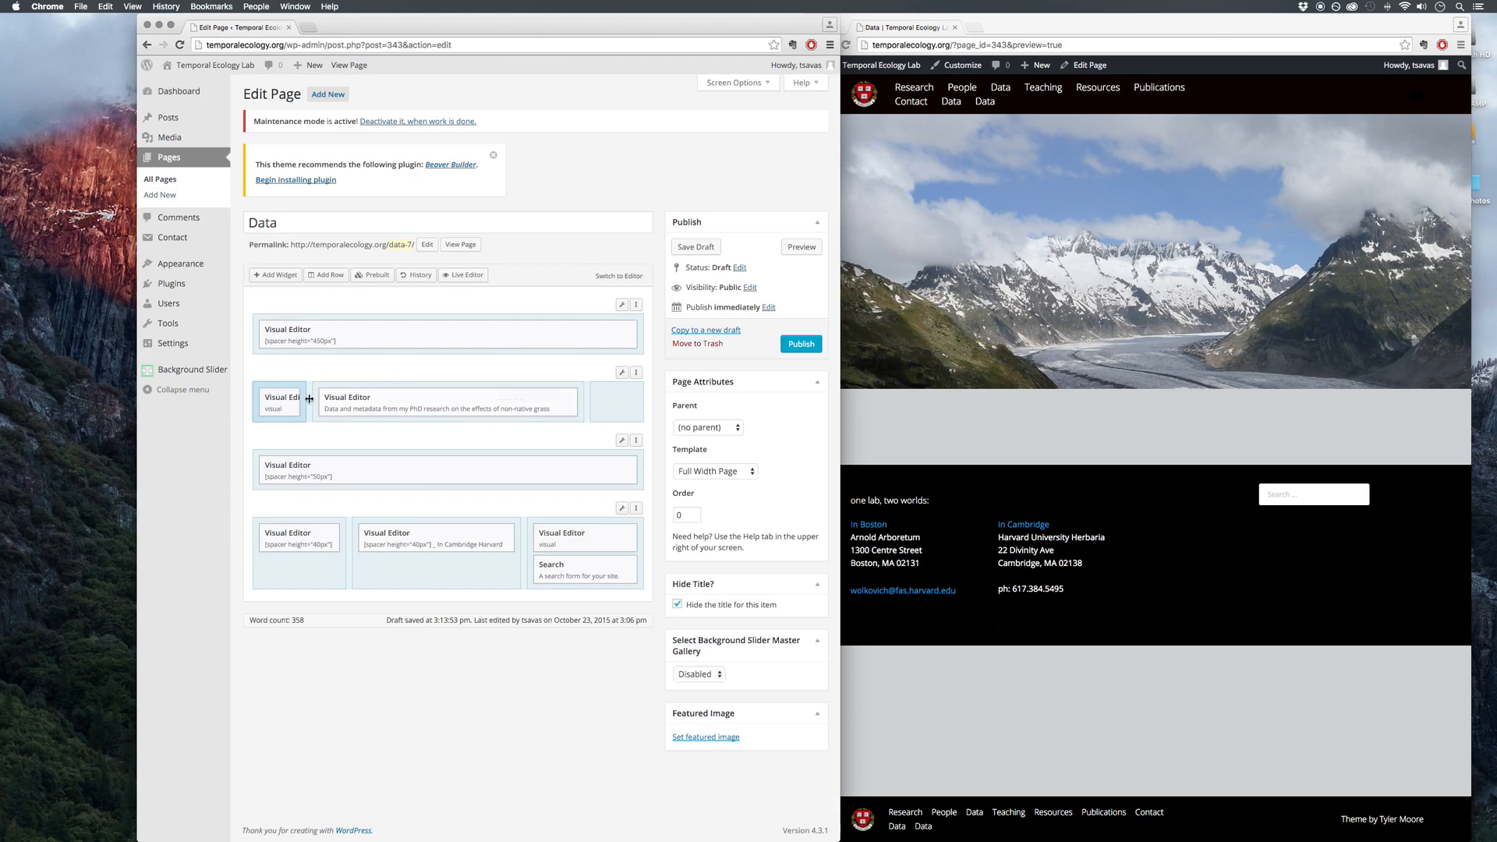
# - Enter the shortcode [spacer height="20px"] in the first column's Visual Editor widget and finish editing it
pyautogui.click(267, 397)
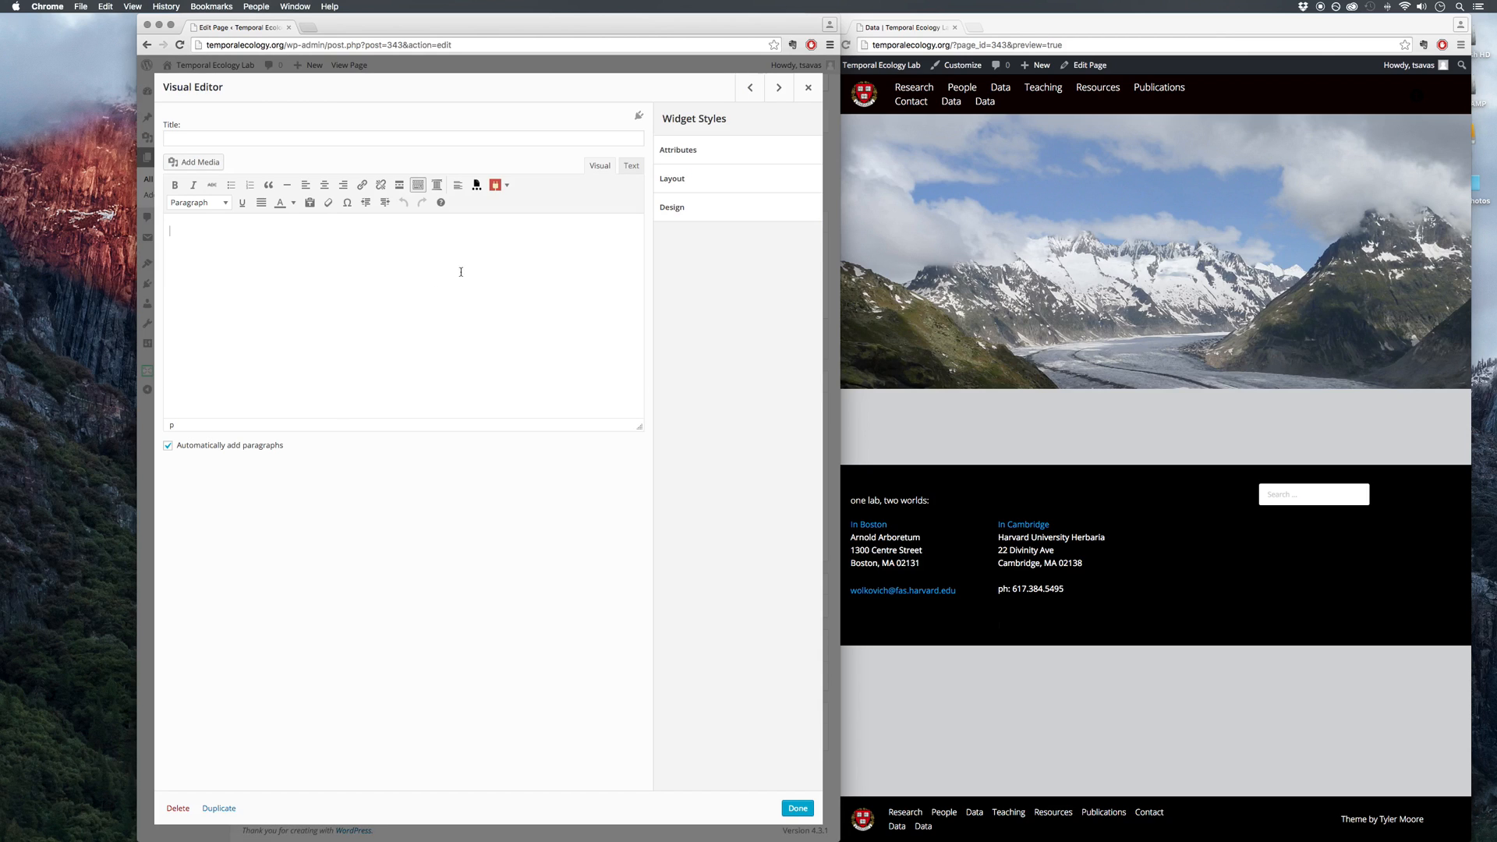
pyautogui.click(458, 185)
pyautogui.click(993, 220)
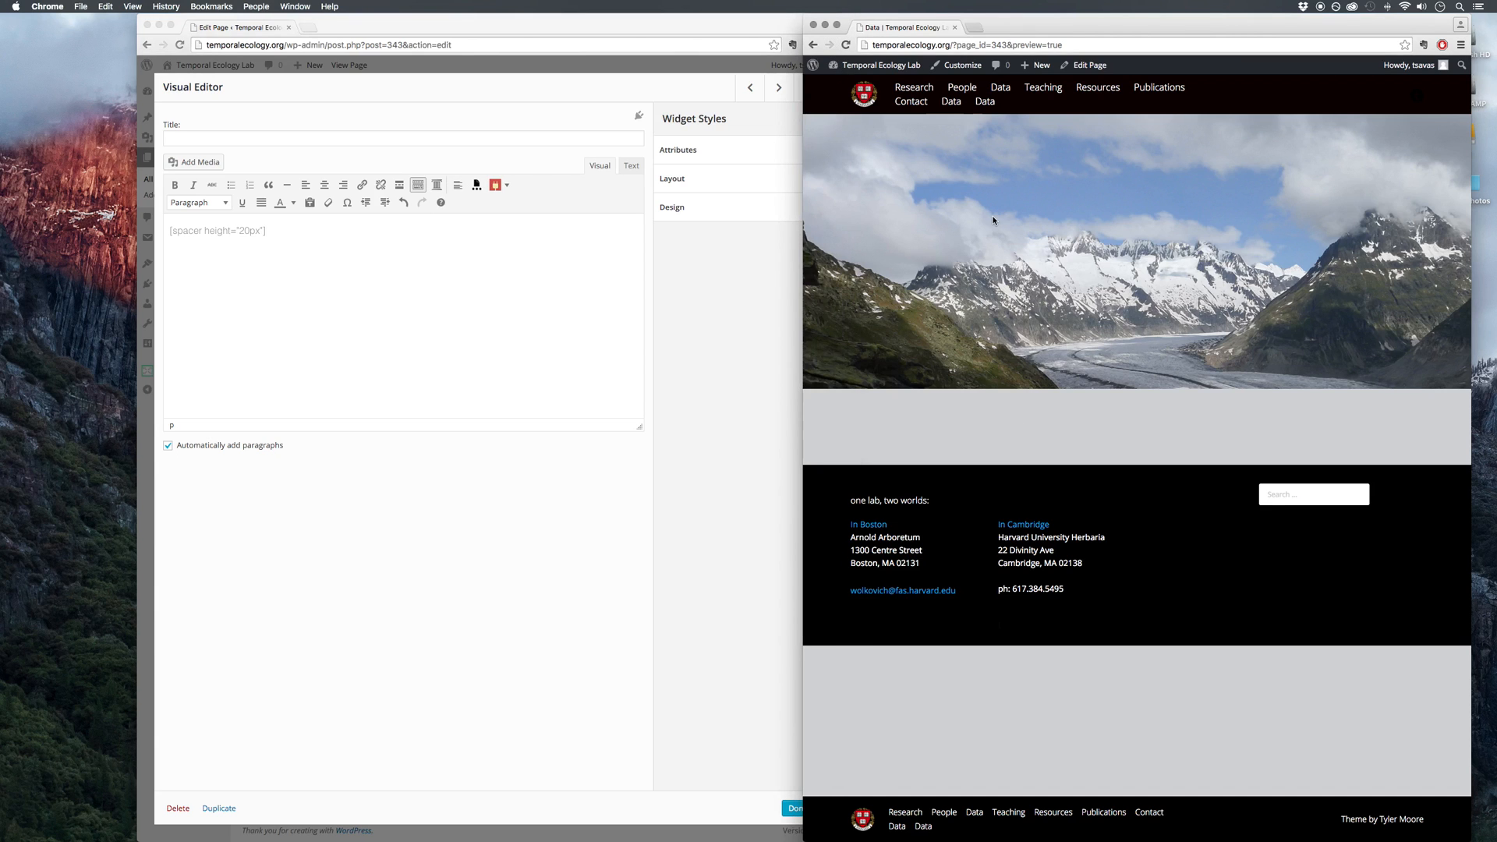
pyautogui.click(358, 292)
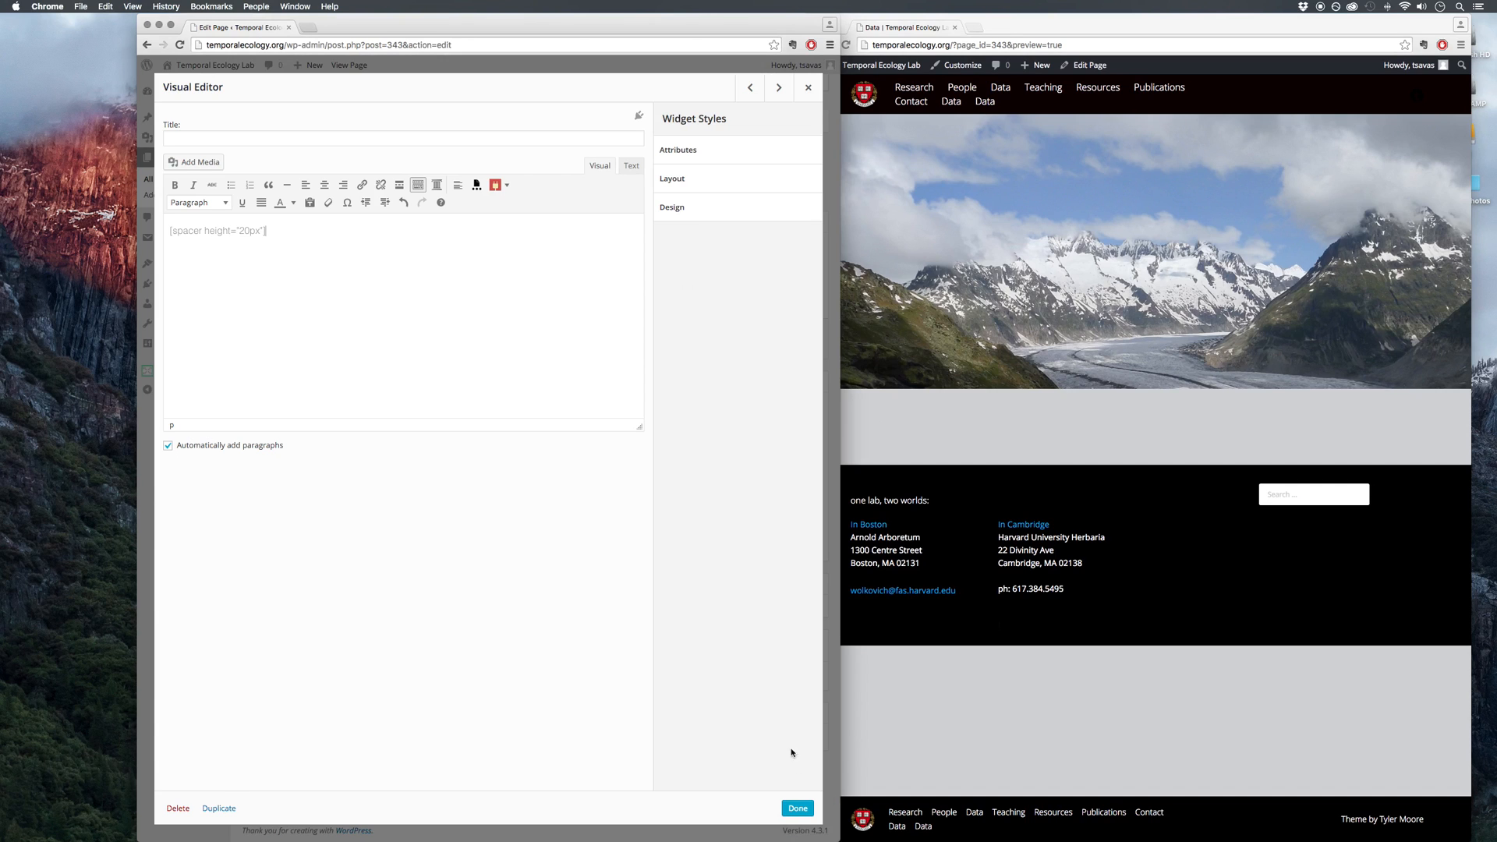
pyautogui.click(800, 807)
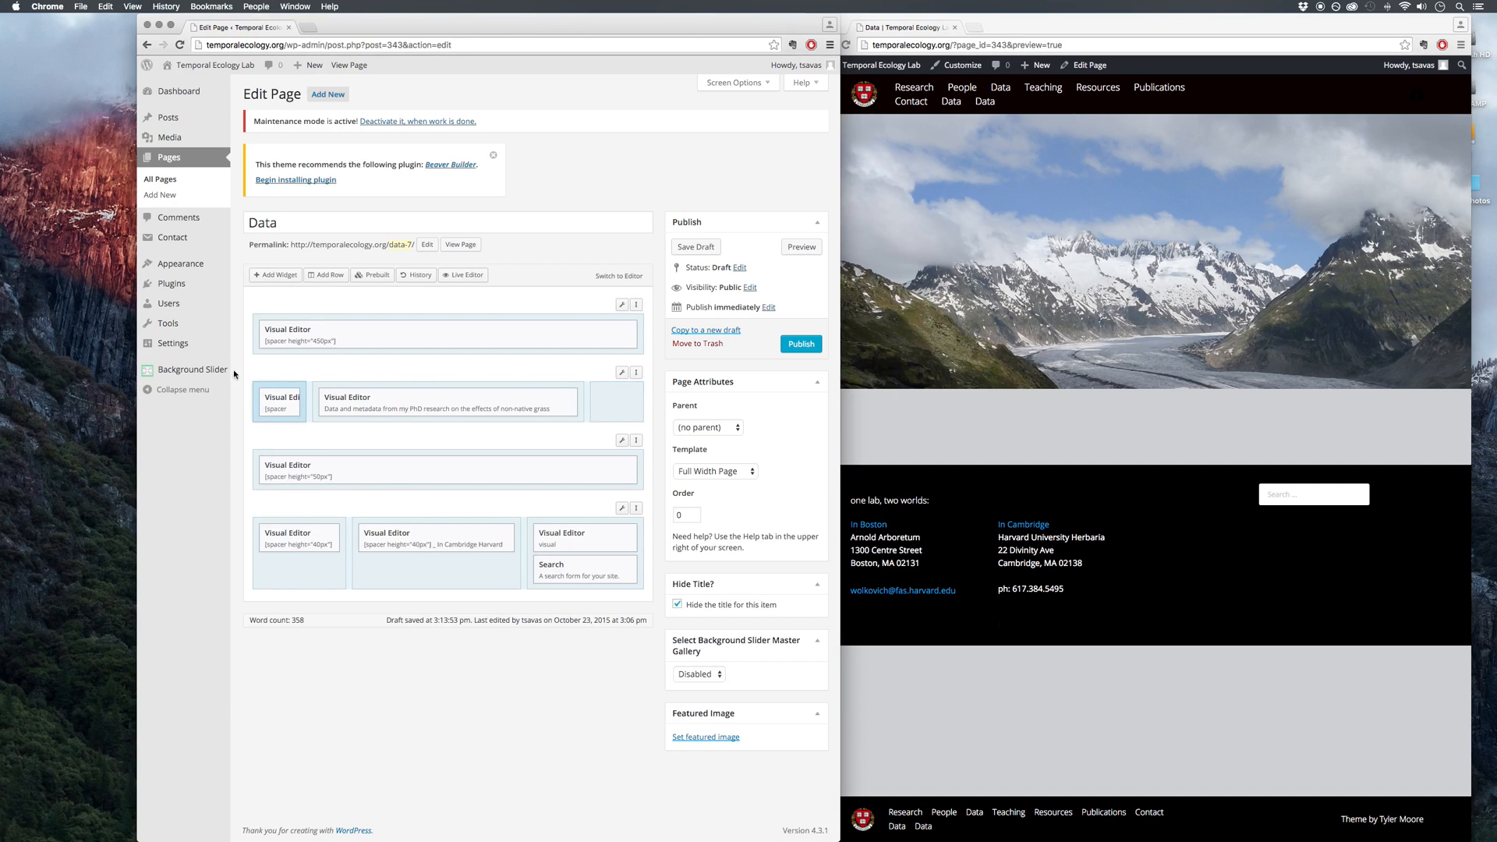
# - Duplicate the 20px spacer widget and move the copy into the text row's empty third column
pyautogui.click(624, 400)
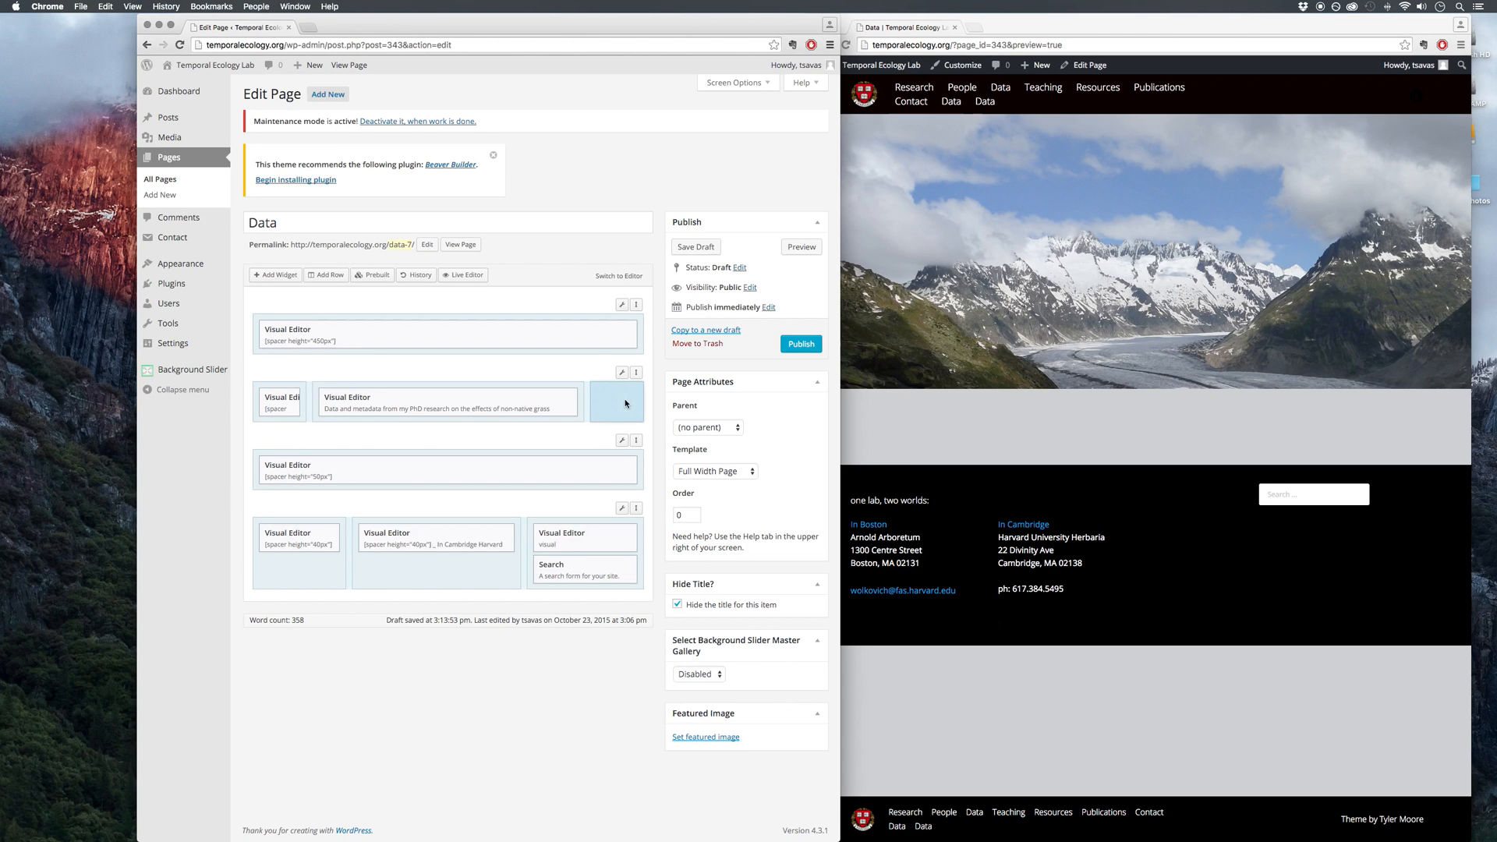
pyautogui.moveTo(284, 402)
pyautogui.click(278, 408)
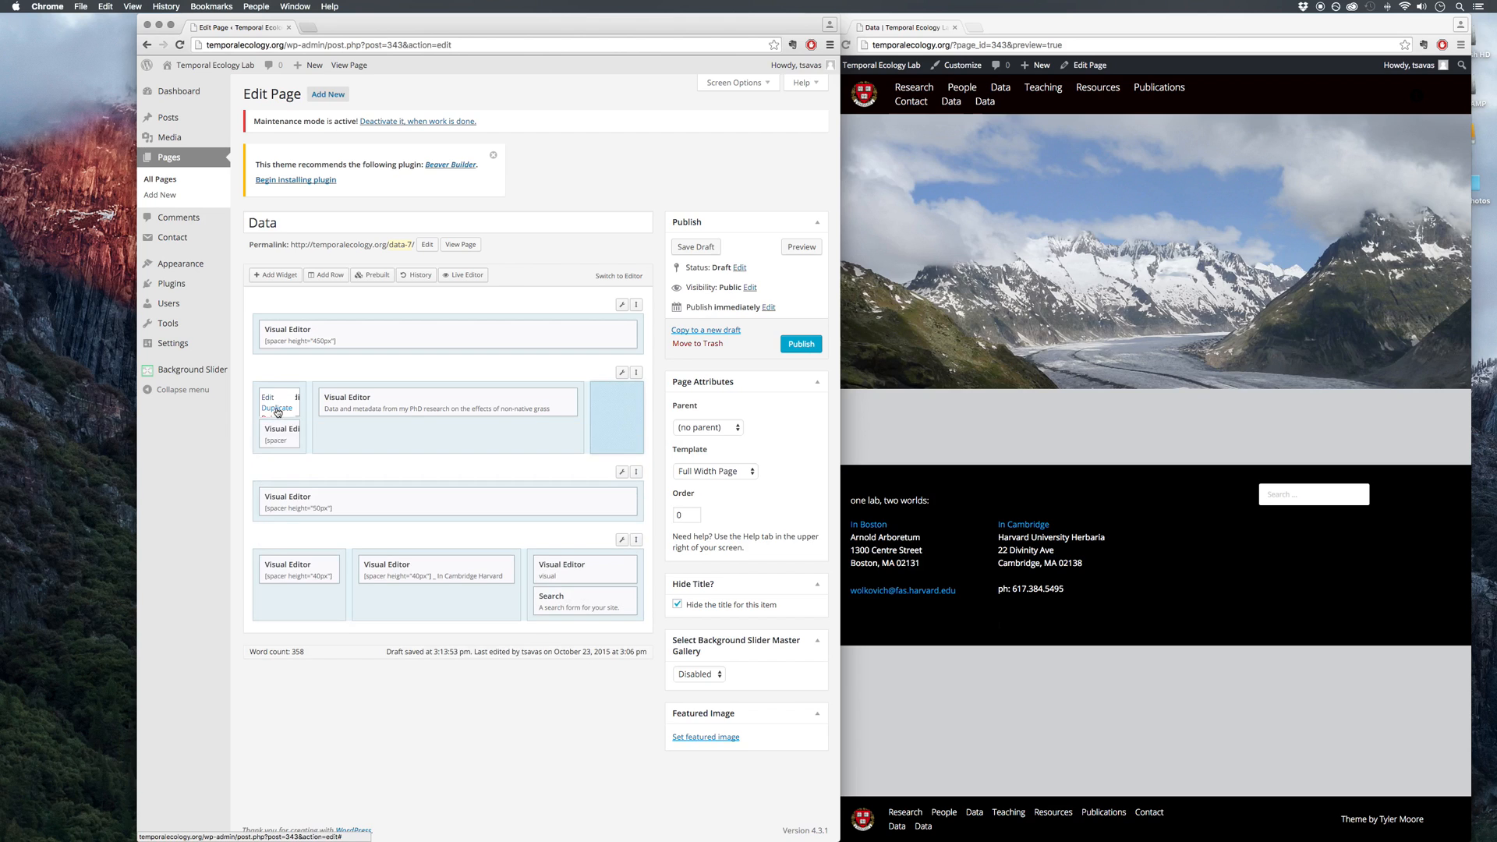
pyautogui.moveTo(289, 428); pyautogui.dragTo(618, 401)
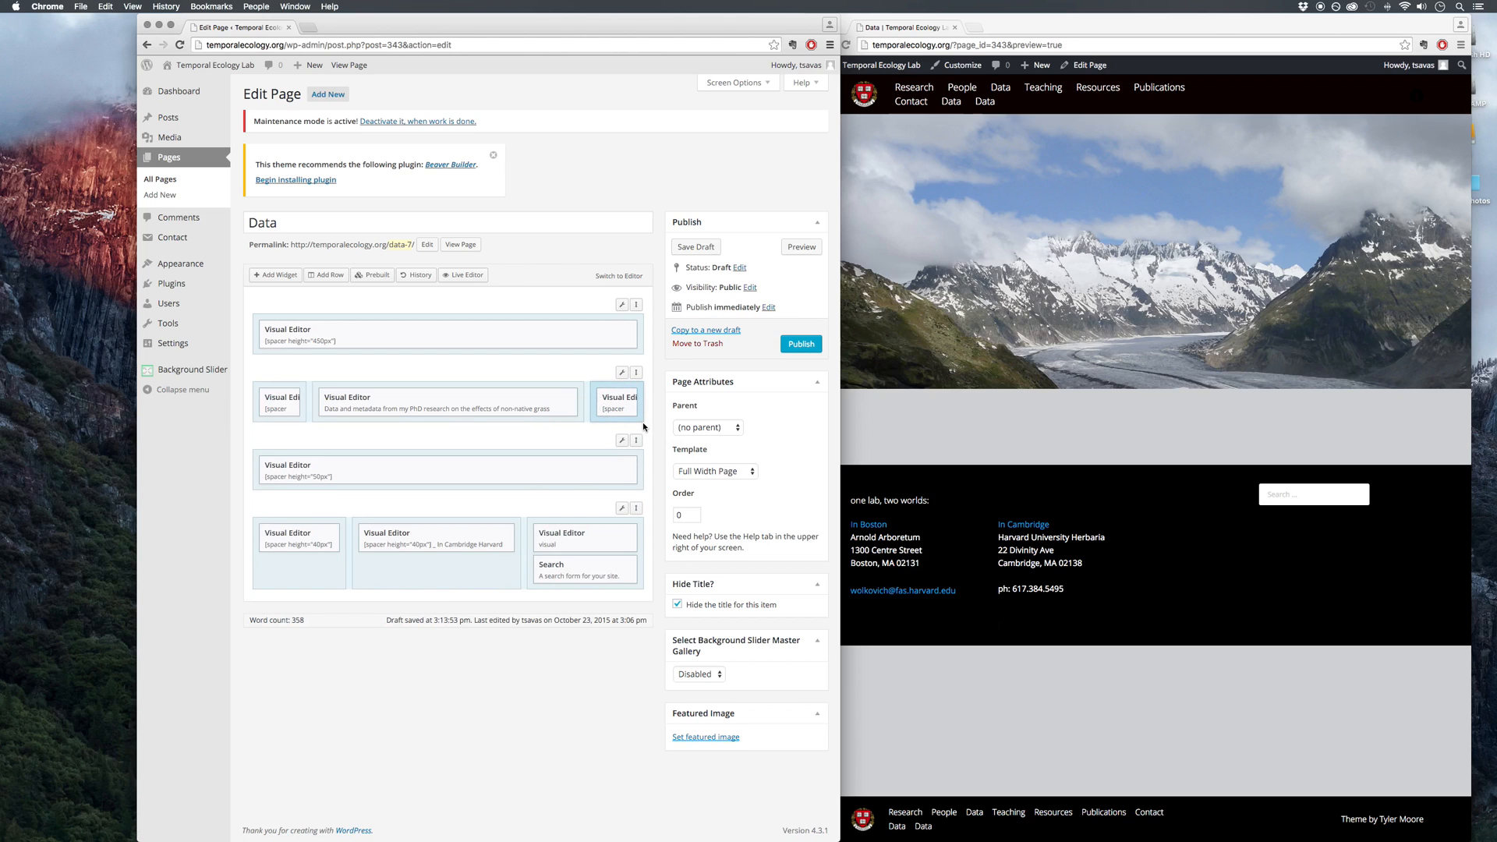
# - Set the text row's Row Layout to Full Width and save the row
pyautogui.moveTo(608, 399)
pyautogui.moveTo(622, 372)
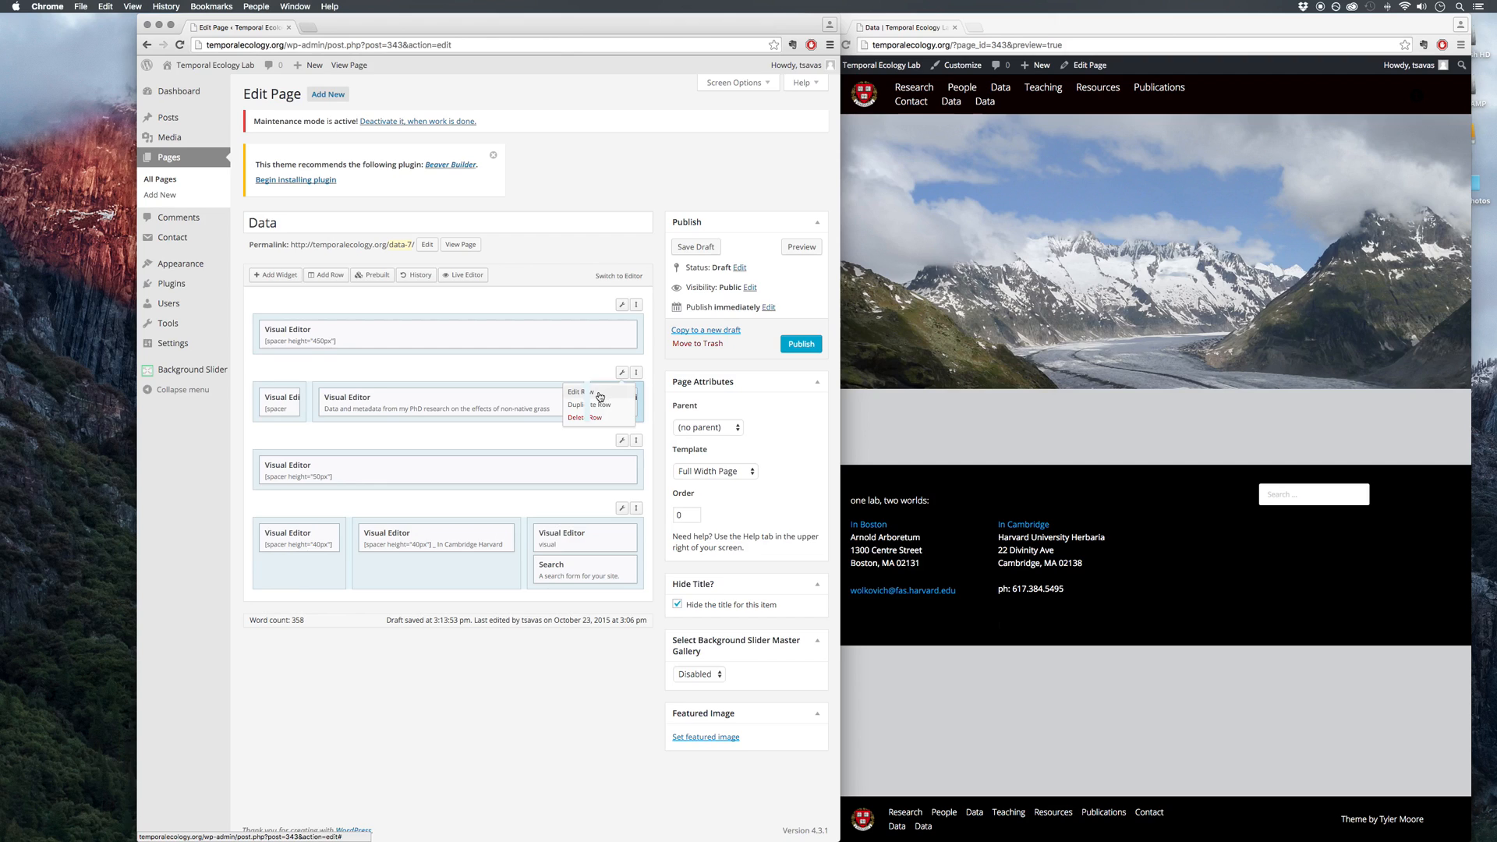
pyautogui.click(597, 391)
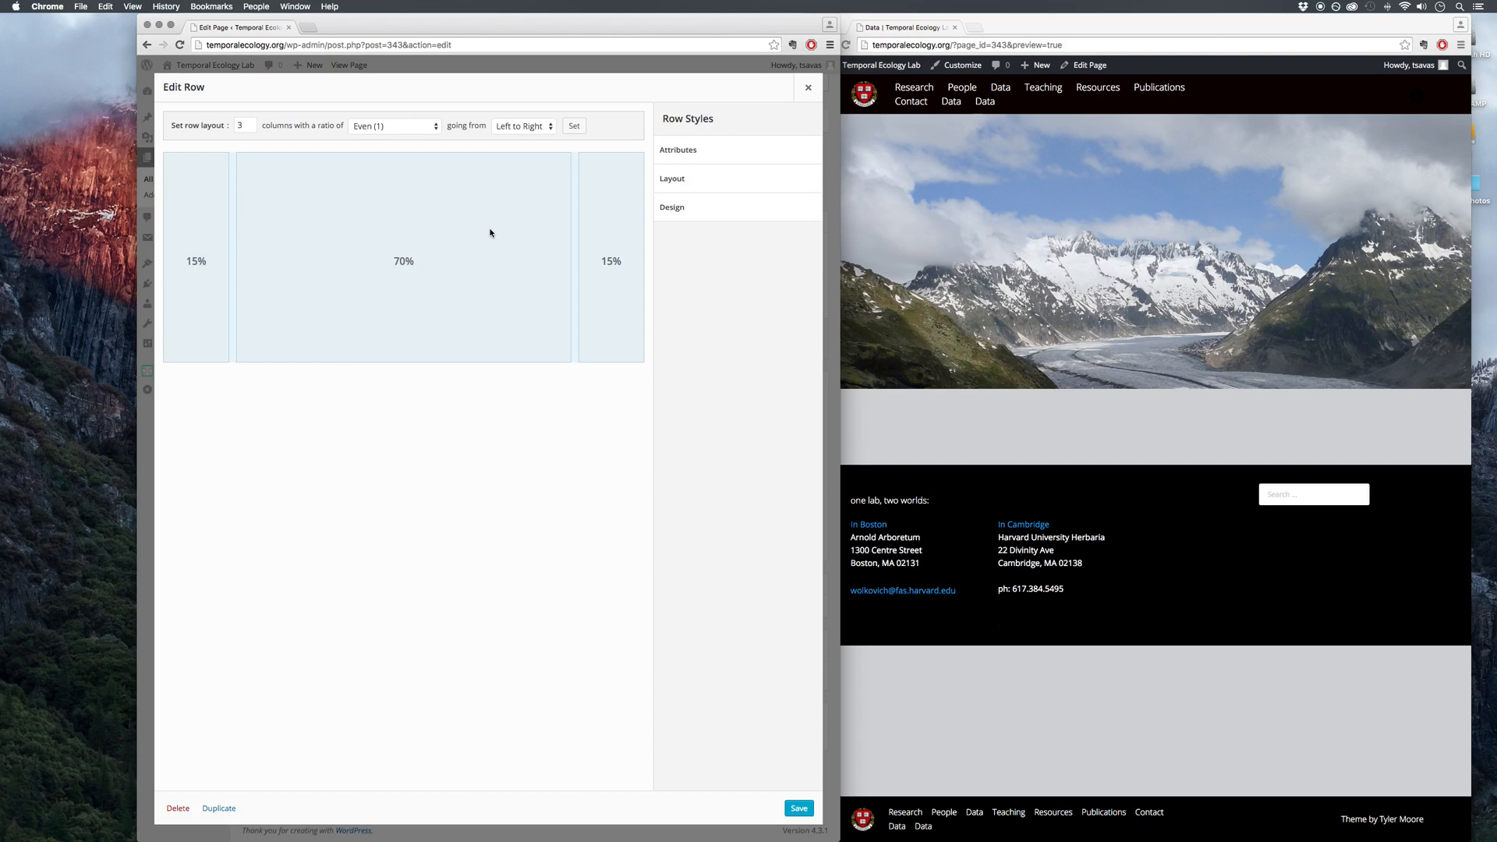
pyautogui.click(690, 186)
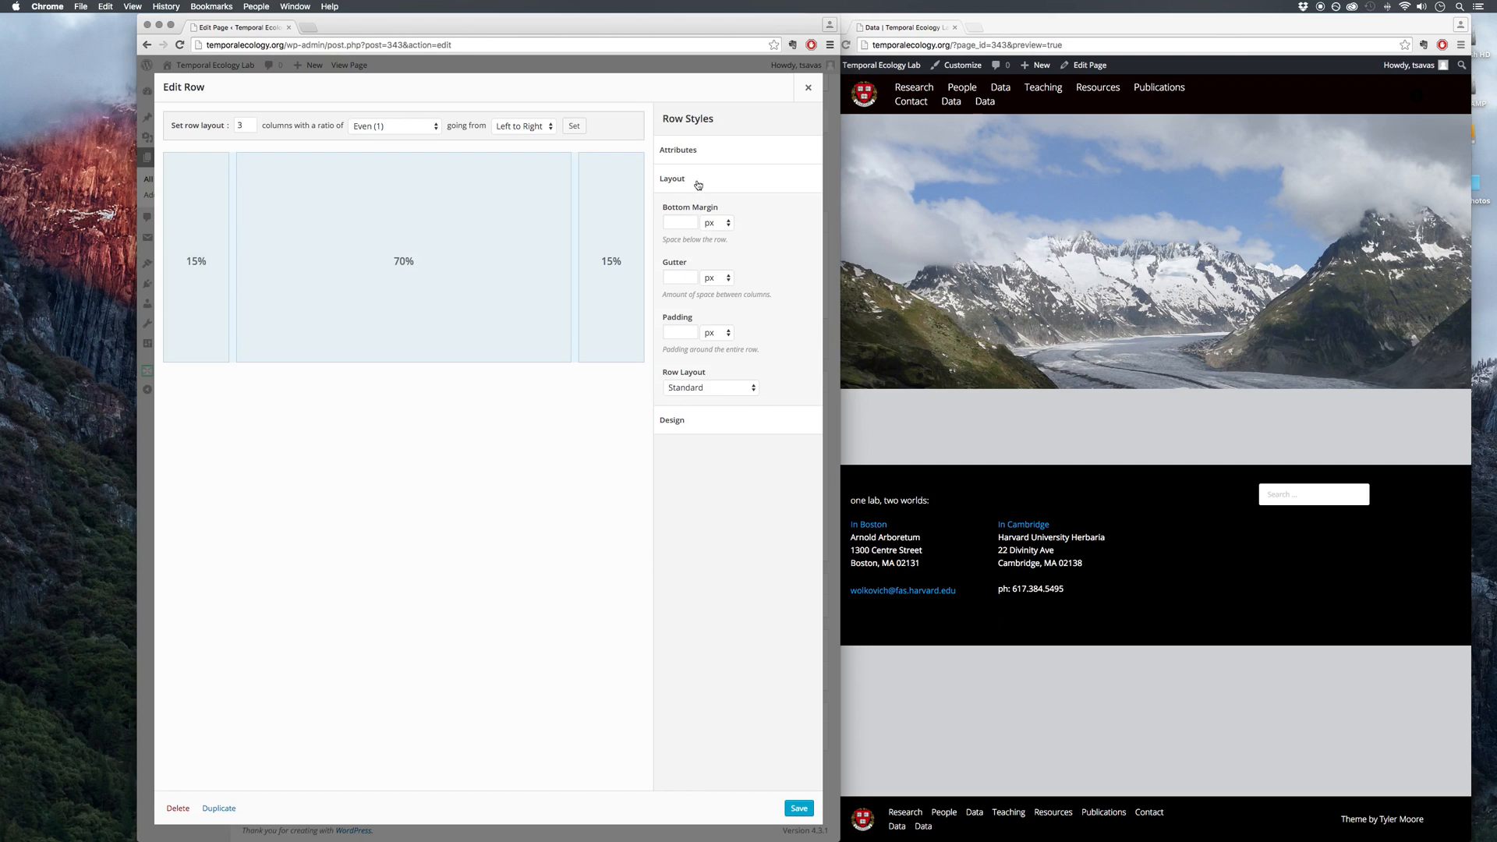
pyautogui.click(740, 388)
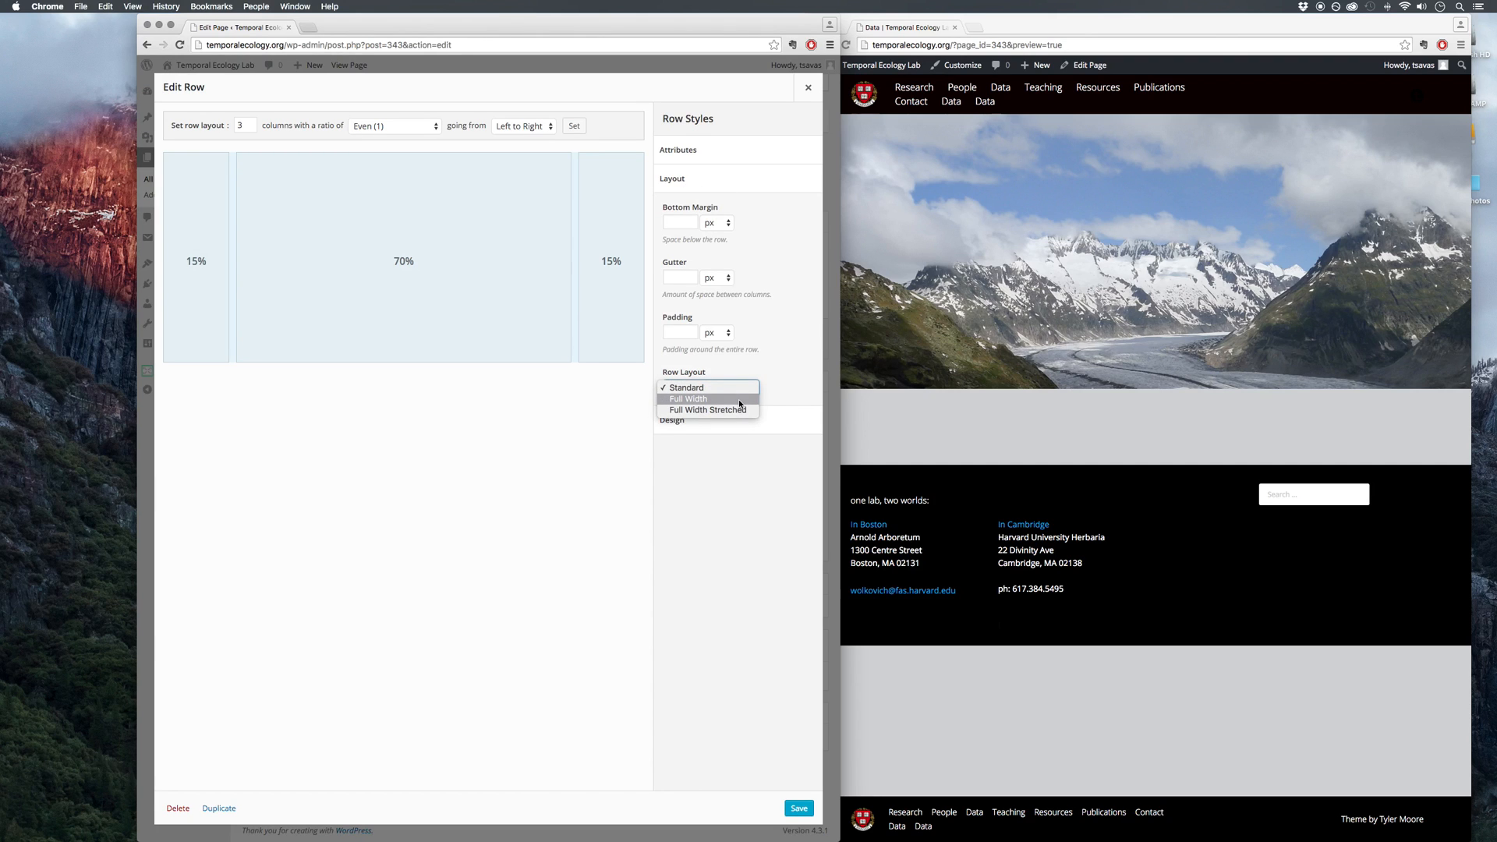
pyautogui.click(738, 399)
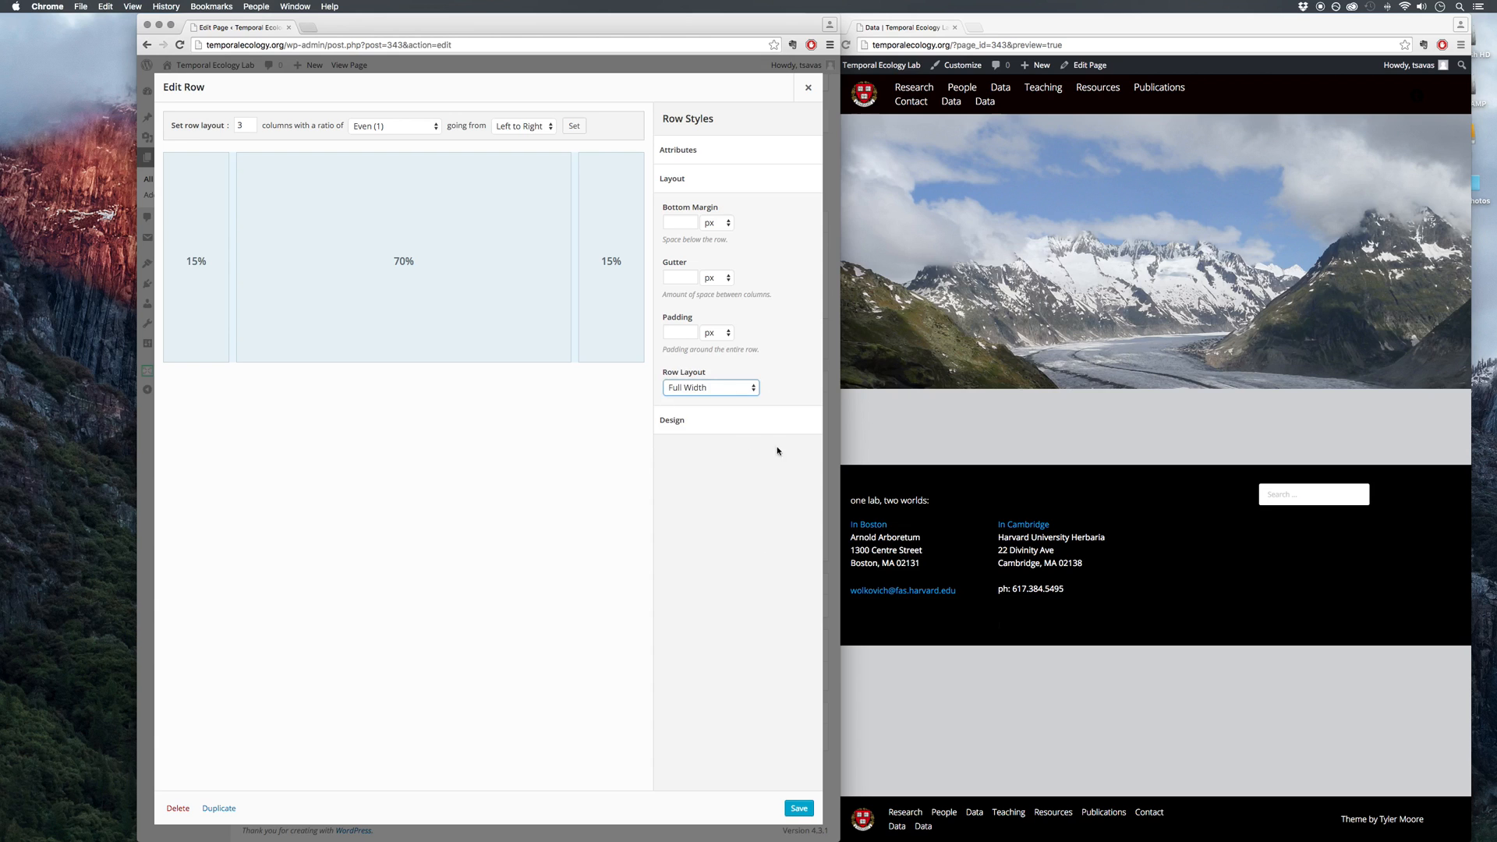
pyautogui.click(796, 807)
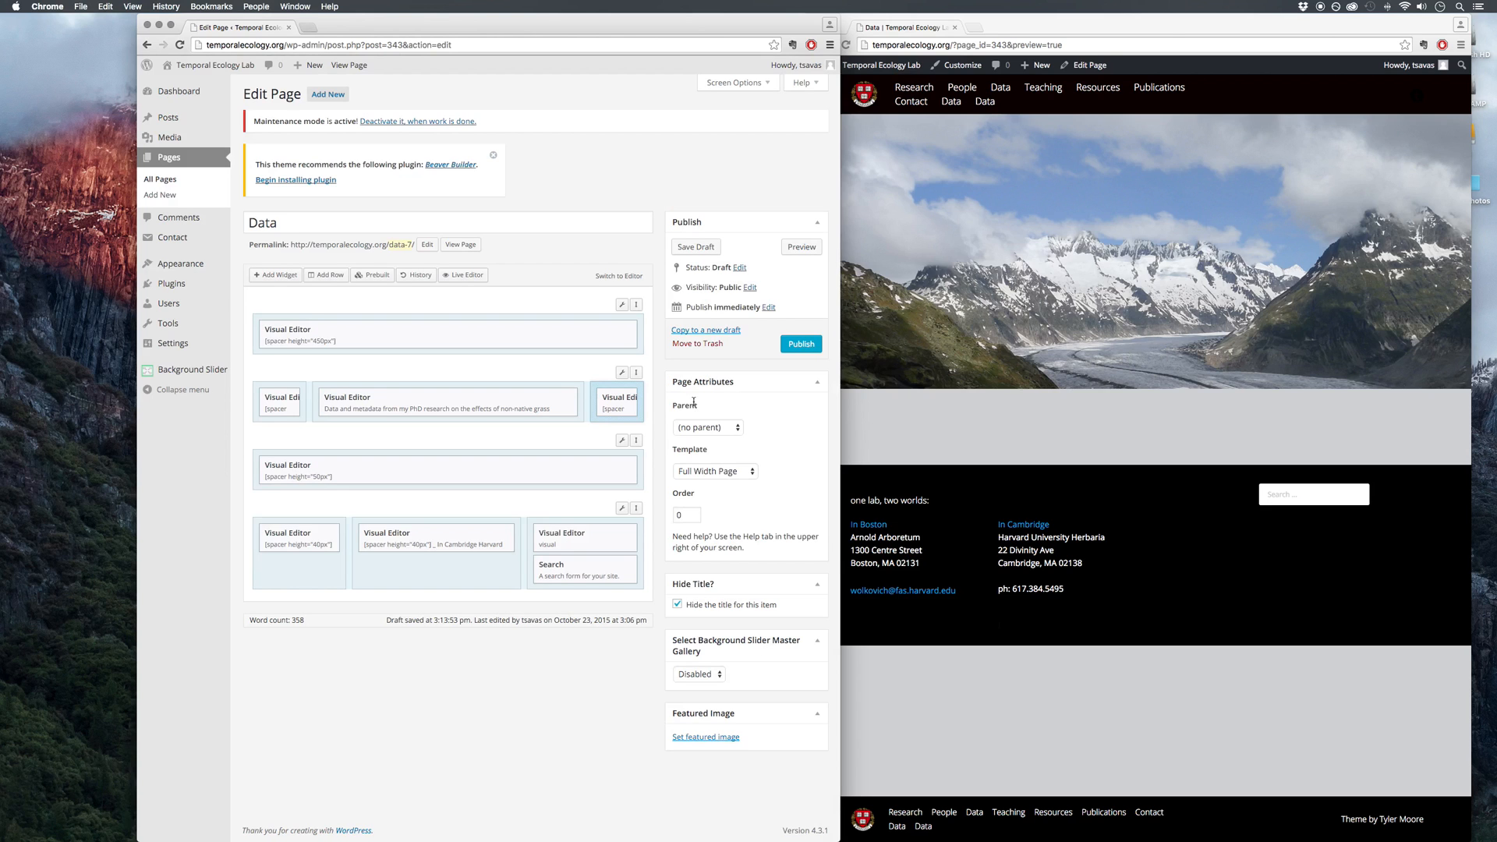
# - Preview the Data page and check how the text column is laid out down the page
pyautogui.click(801, 247)
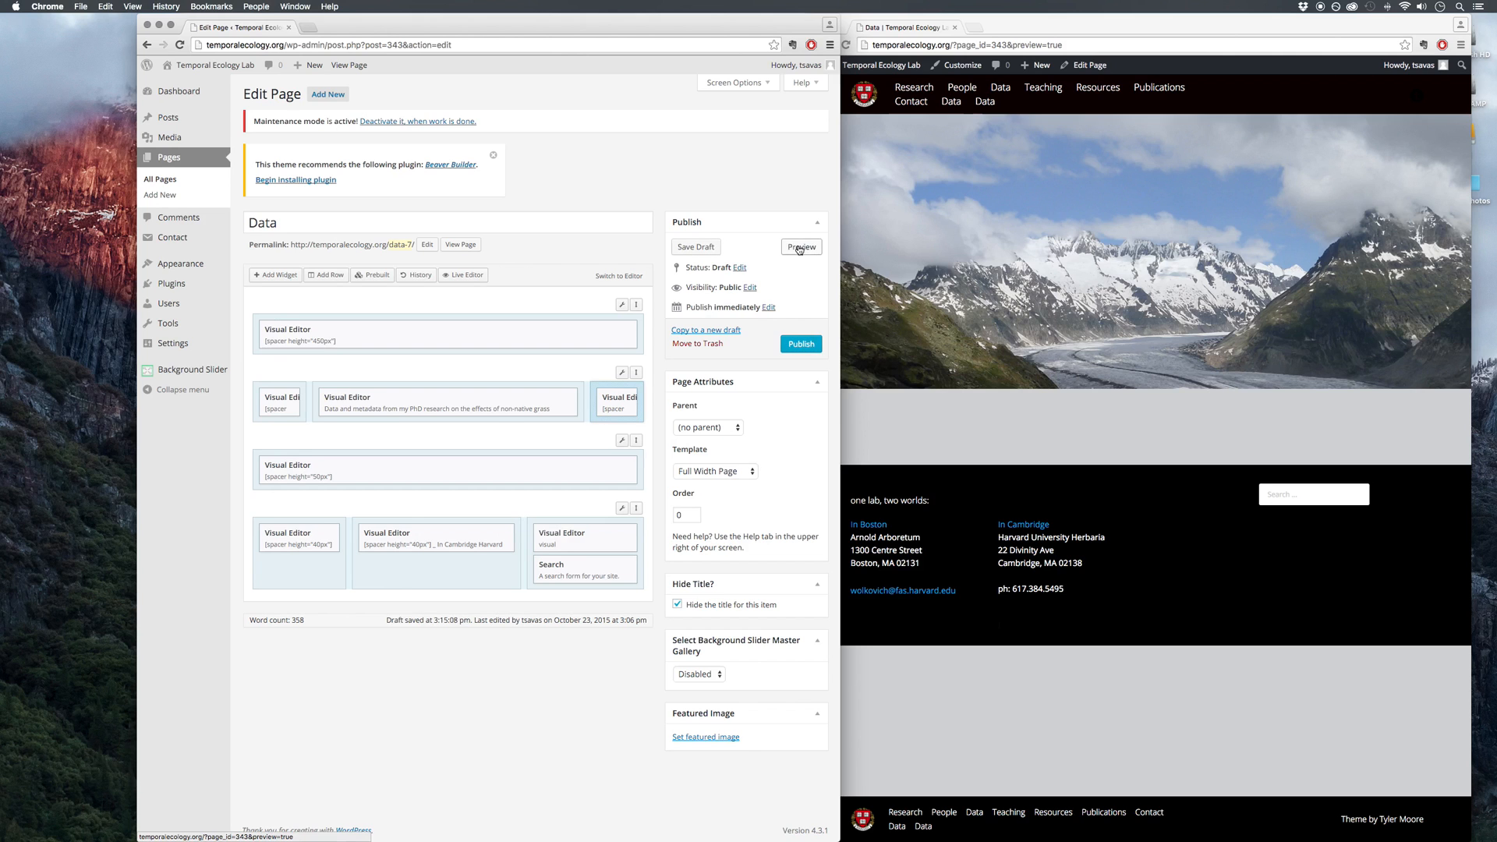
pyautogui.click(799, 248)
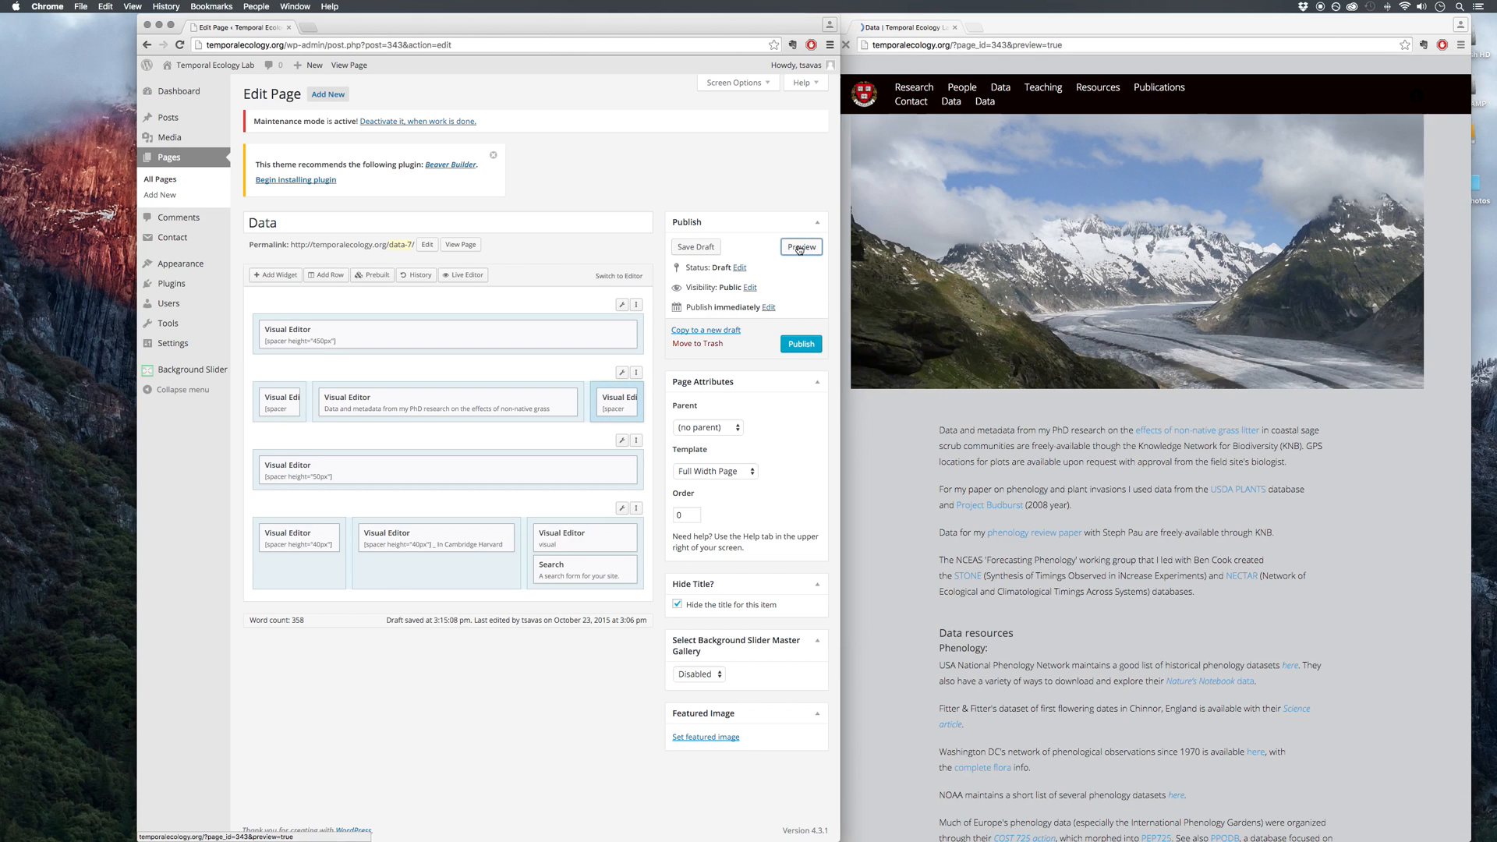
pyautogui.click(1168, 499)
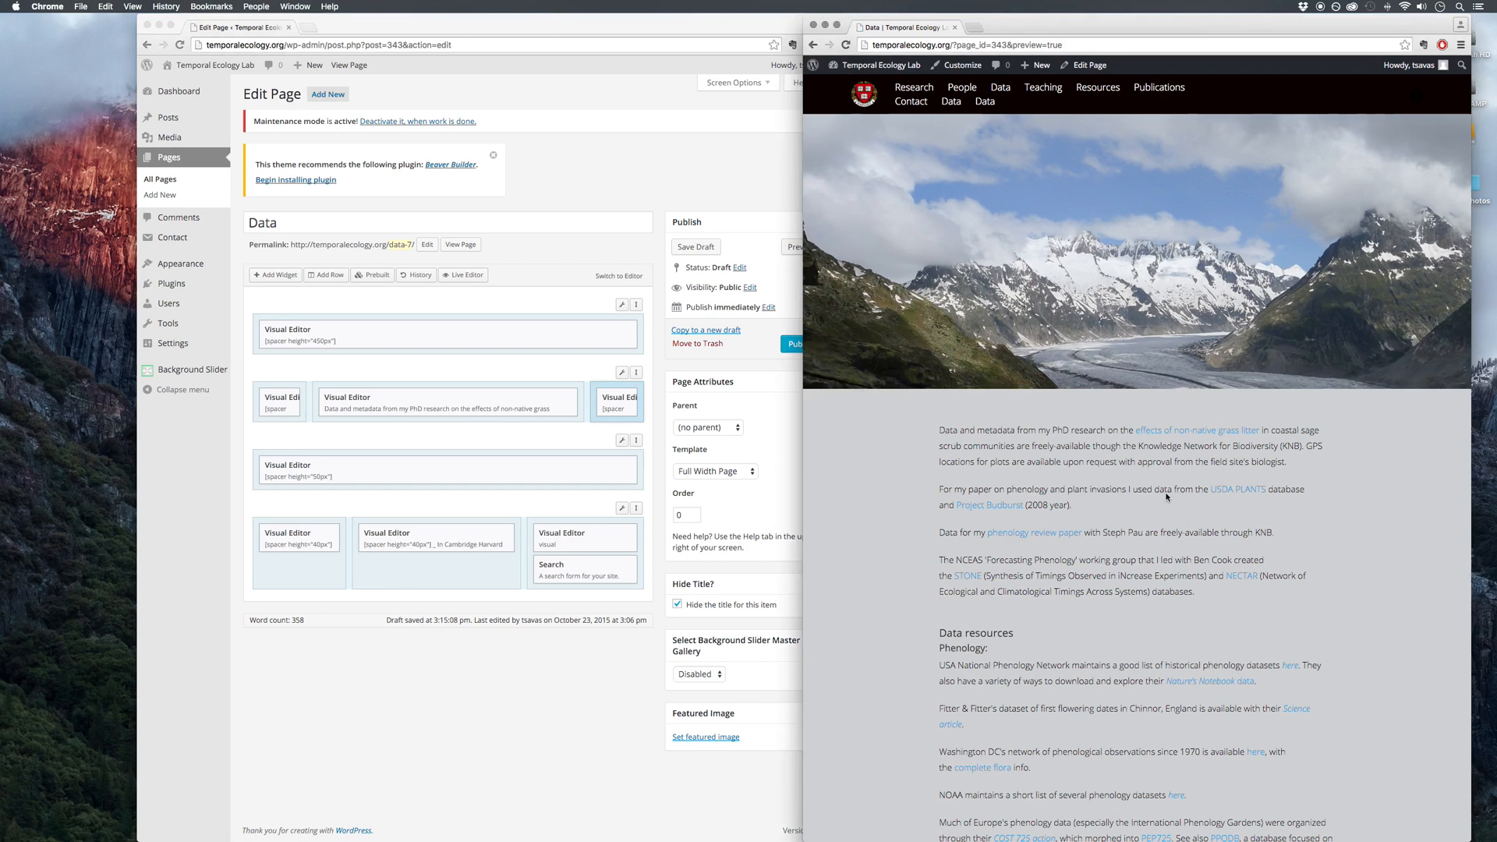
pyautogui.scroll(-5, 1153, 505)
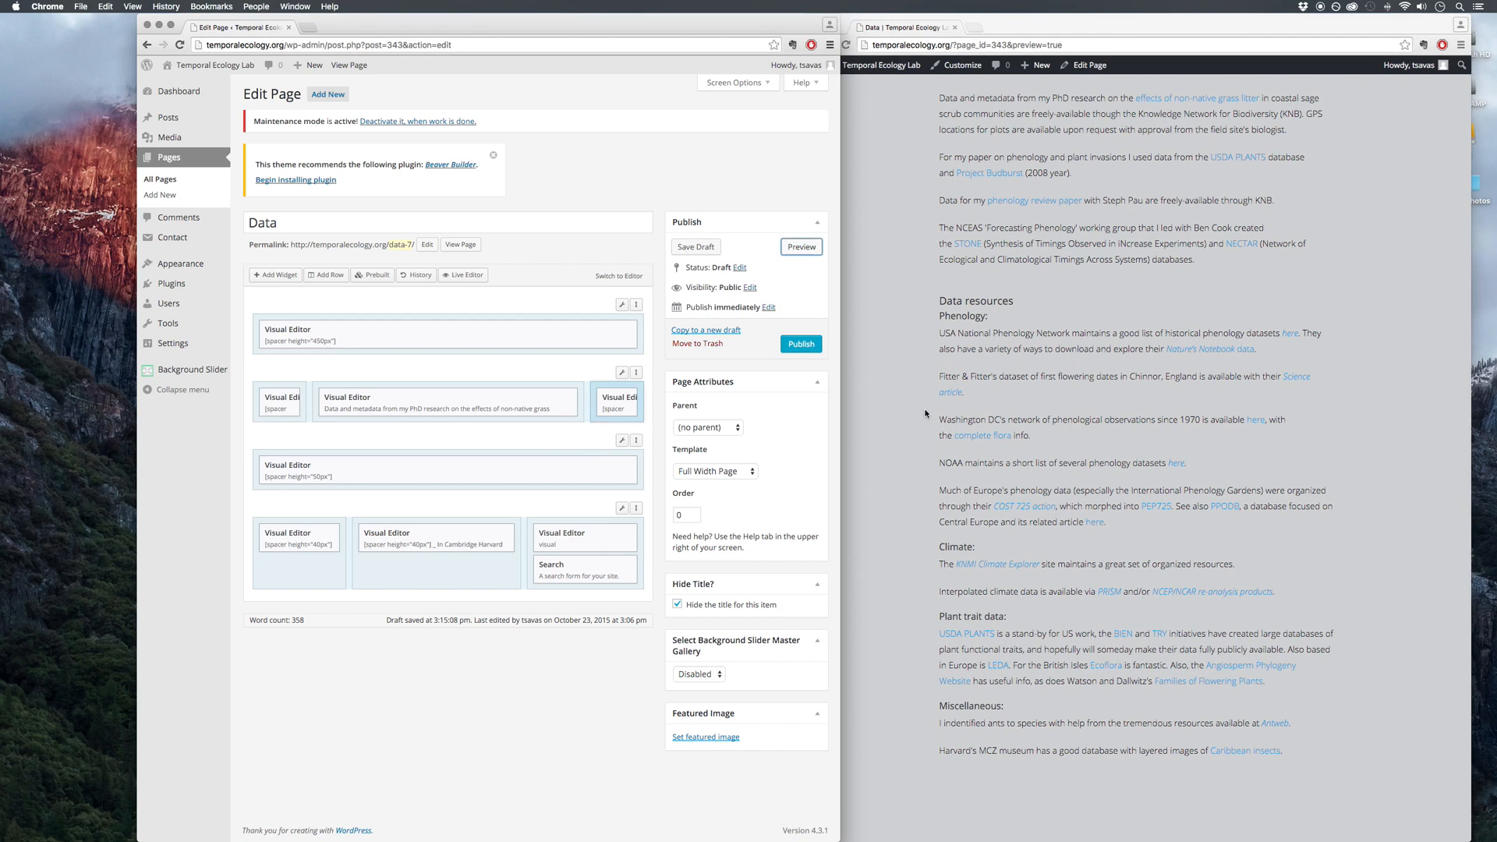
# - Narrow the text row's middle column by widening both outer spacer columns
pyautogui.click(421, 425)
pyautogui.click(896, 416)
pyautogui.click(440, 438)
pyautogui.moveTo(307, 406); pyautogui.dragTo(363, 407)
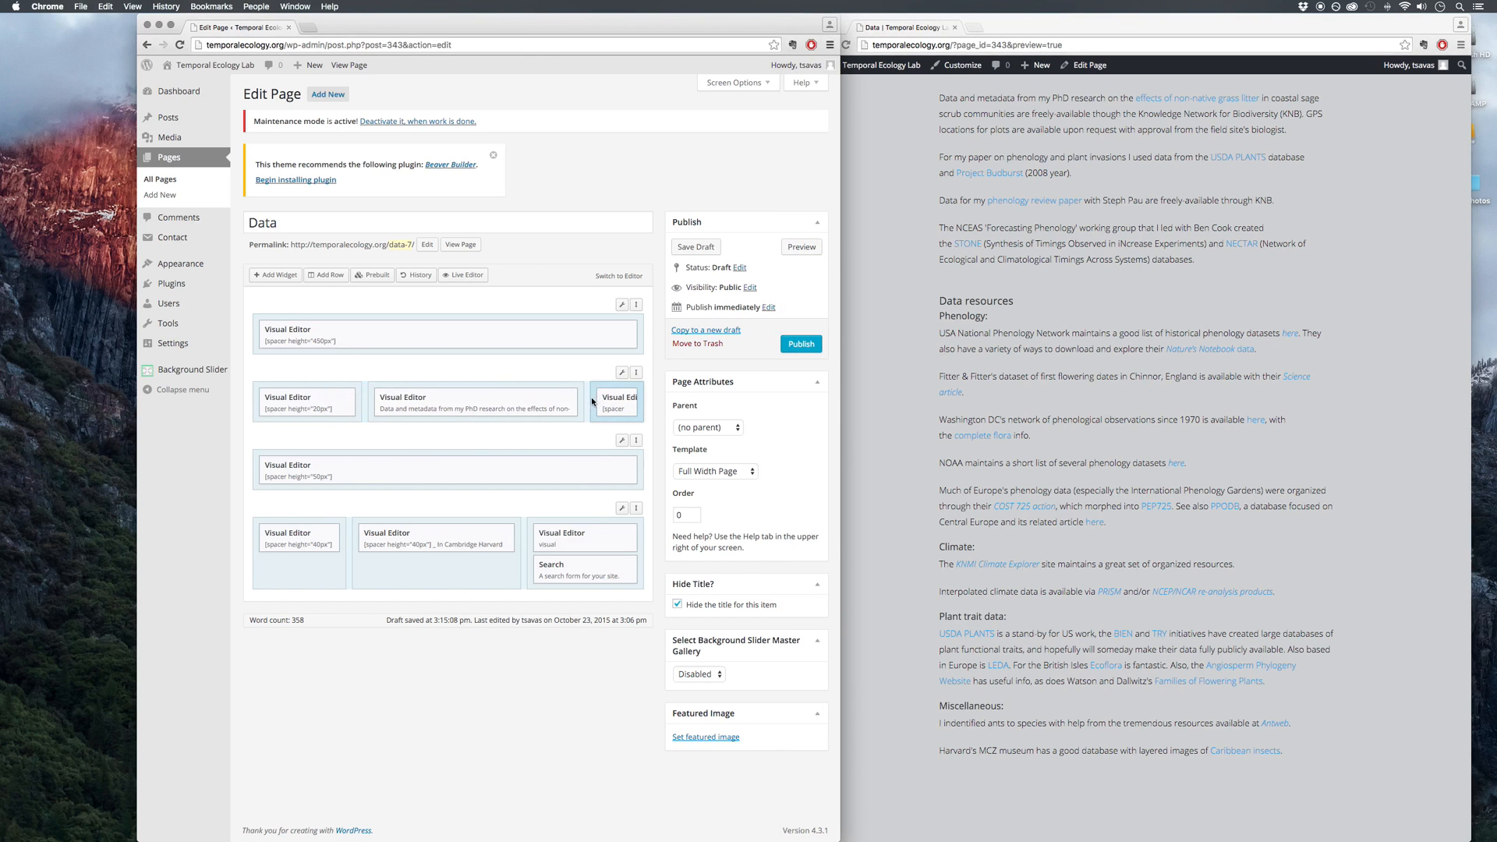
pyautogui.moveTo(589, 397); pyautogui.dragTo(522, 398)
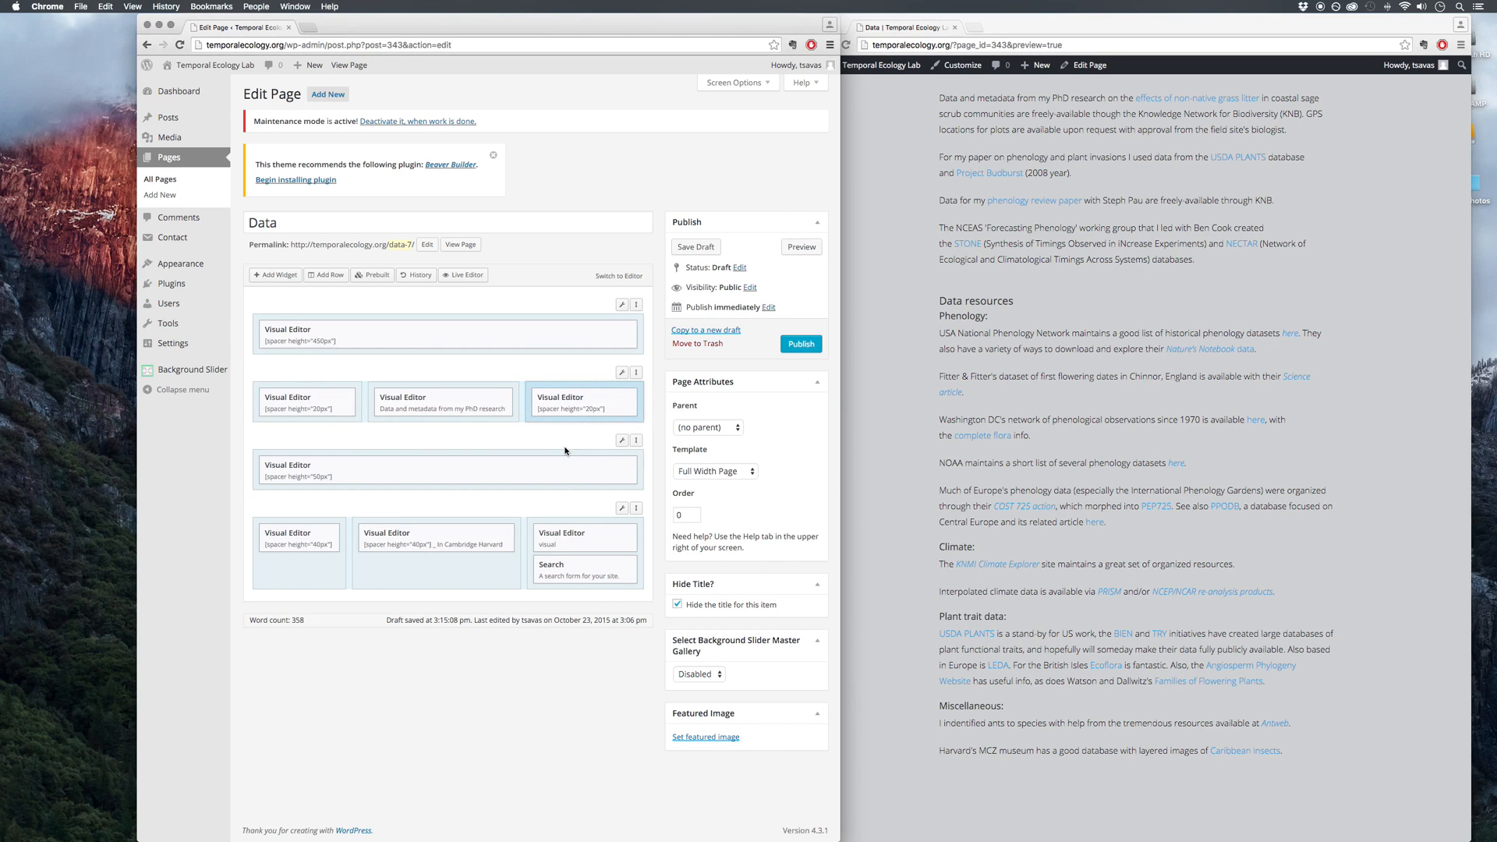
# - Preview the page with the resized columns and arrange the editor and preview windows side by side
pyautogui.click(806, 253)
pyautogui.scroll(-5, 914, 439)
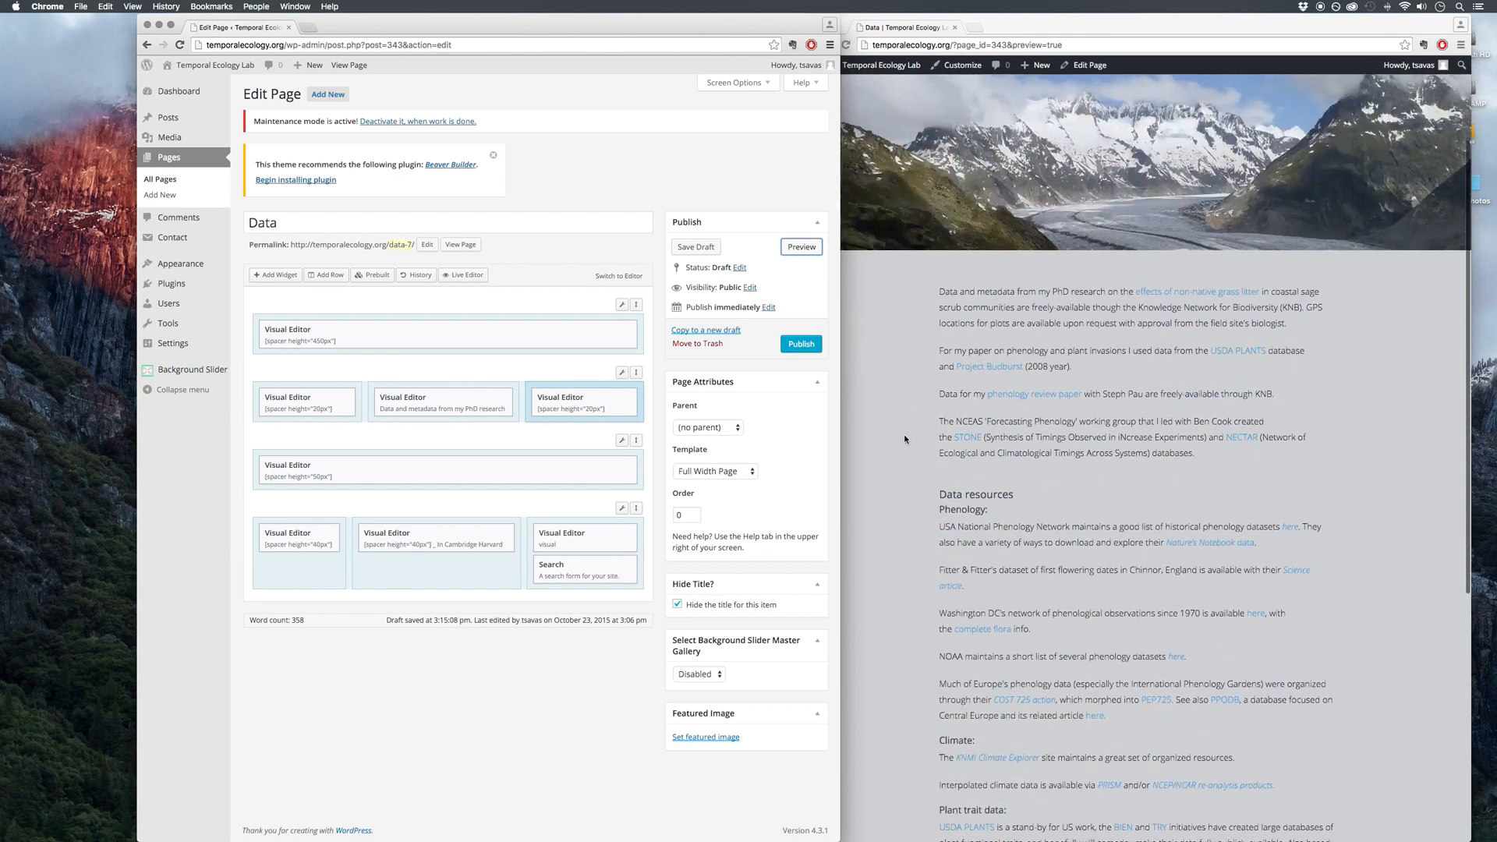
pyautogui.moveTo(785, 22); pyautogui.dragTo(747, 5)
pyautogui.moveTo(1131, 22); pyautogui.dragTo(1132, 22)
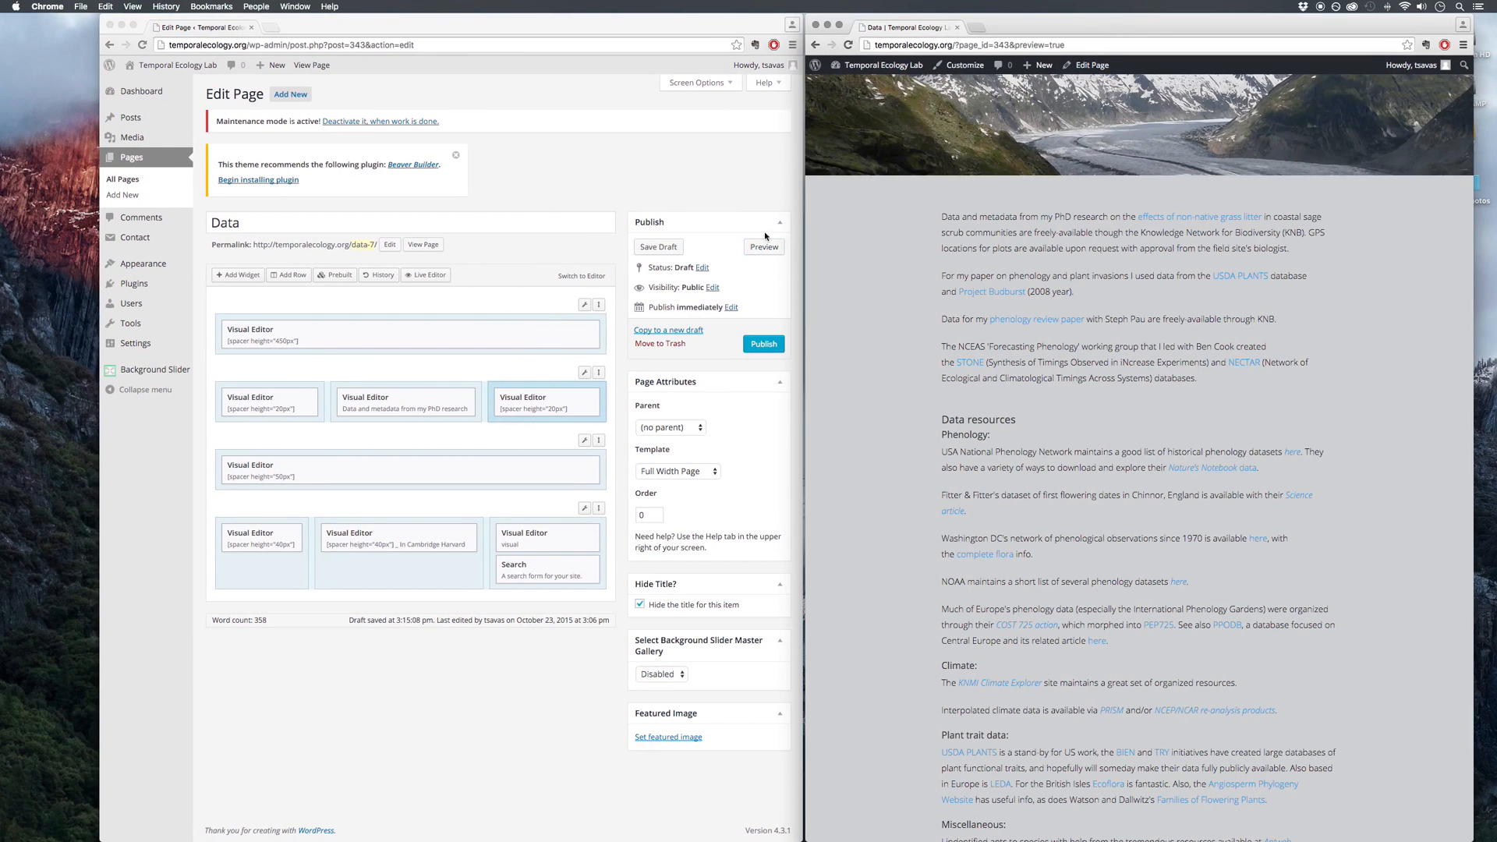
pyautogui.click(622, 273)
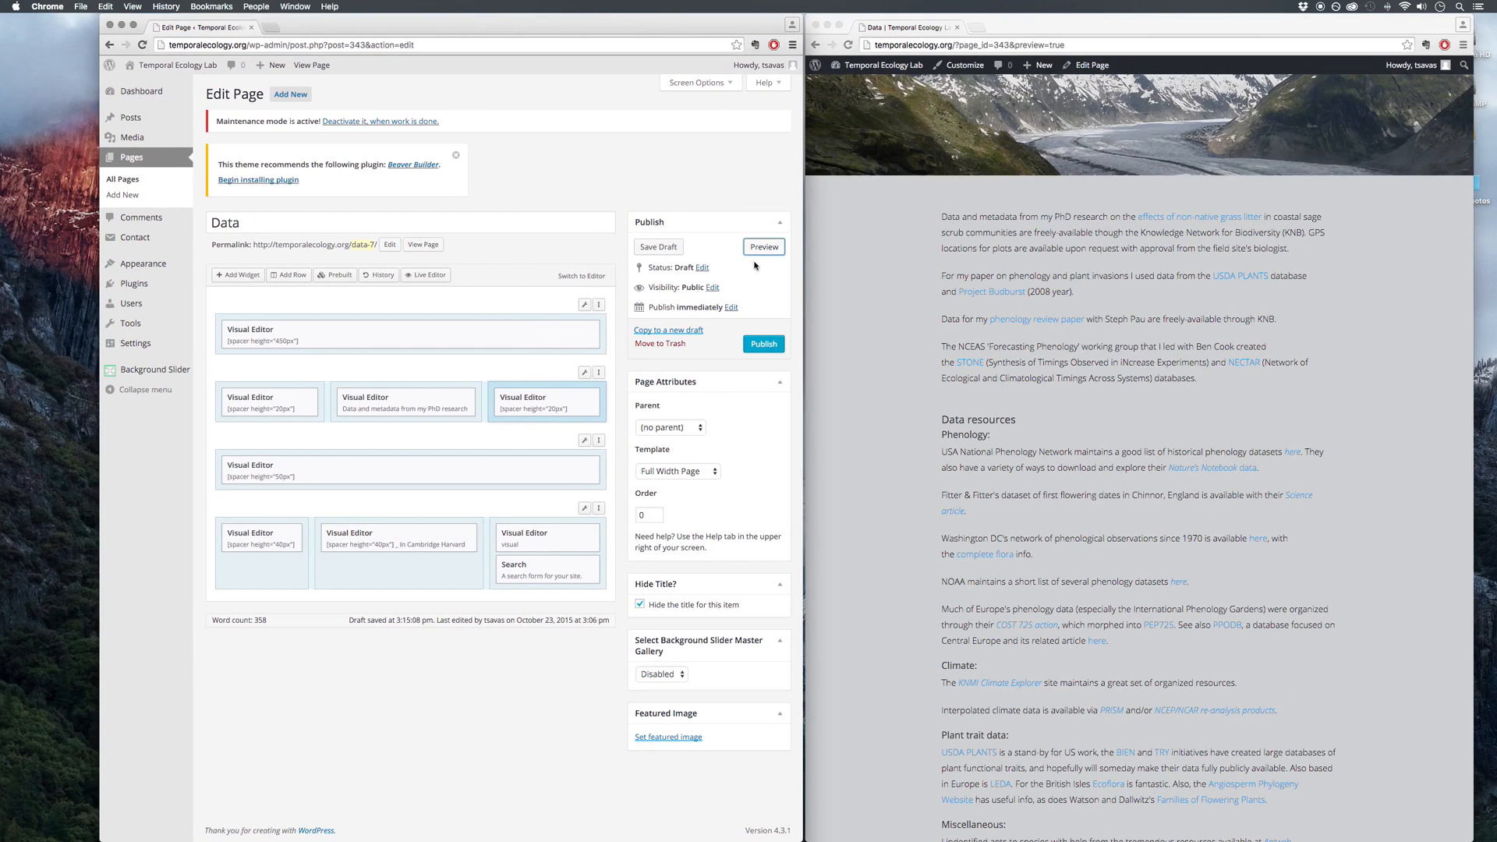
# - Save the page draft and reopen the Data draft from the page list to preview it
pyautogui.click(656, 248)
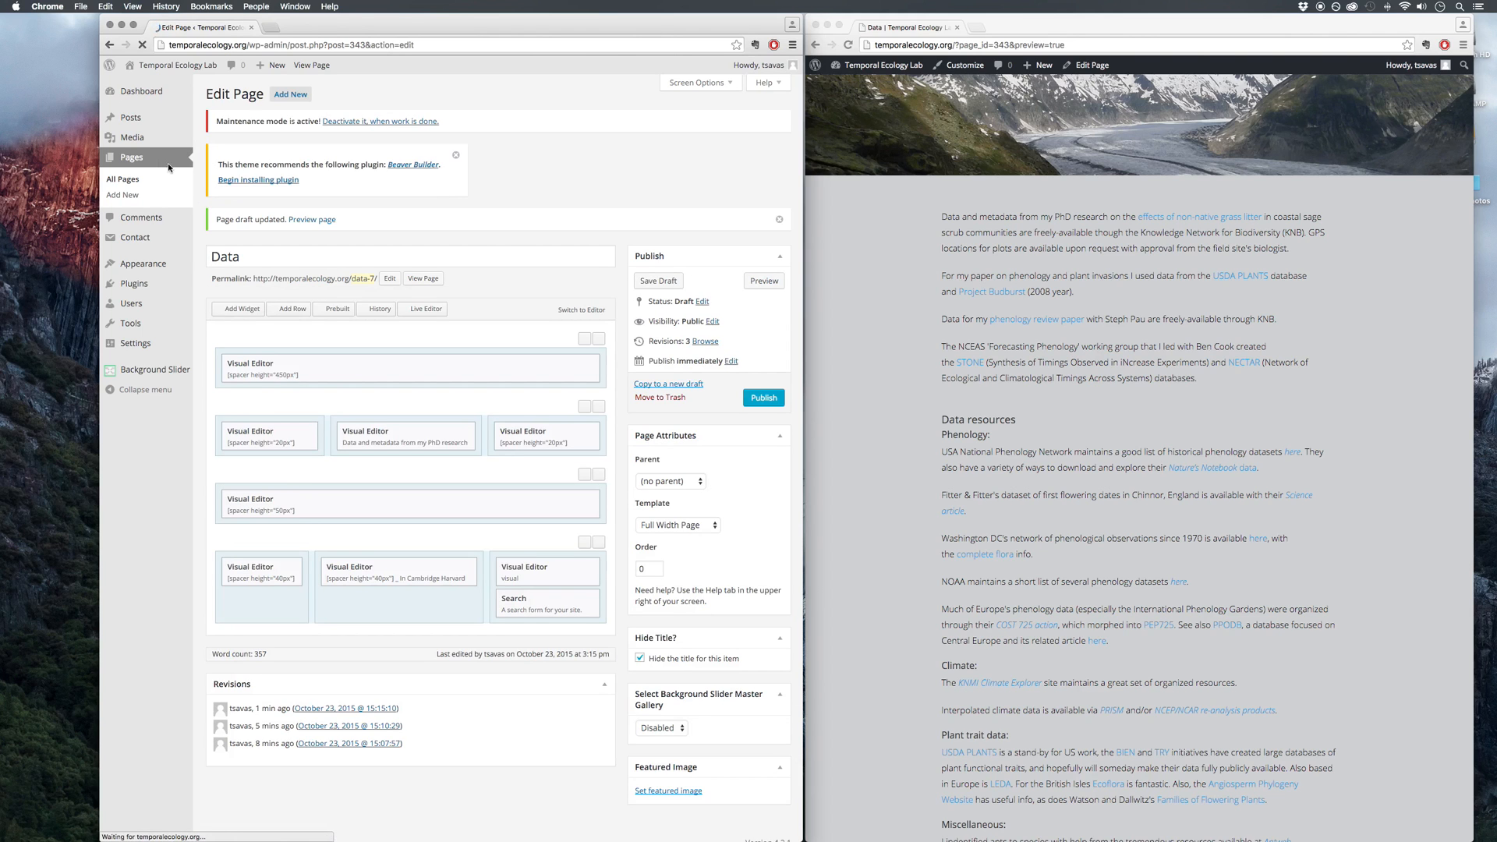
pyautogui.click(134, 159)
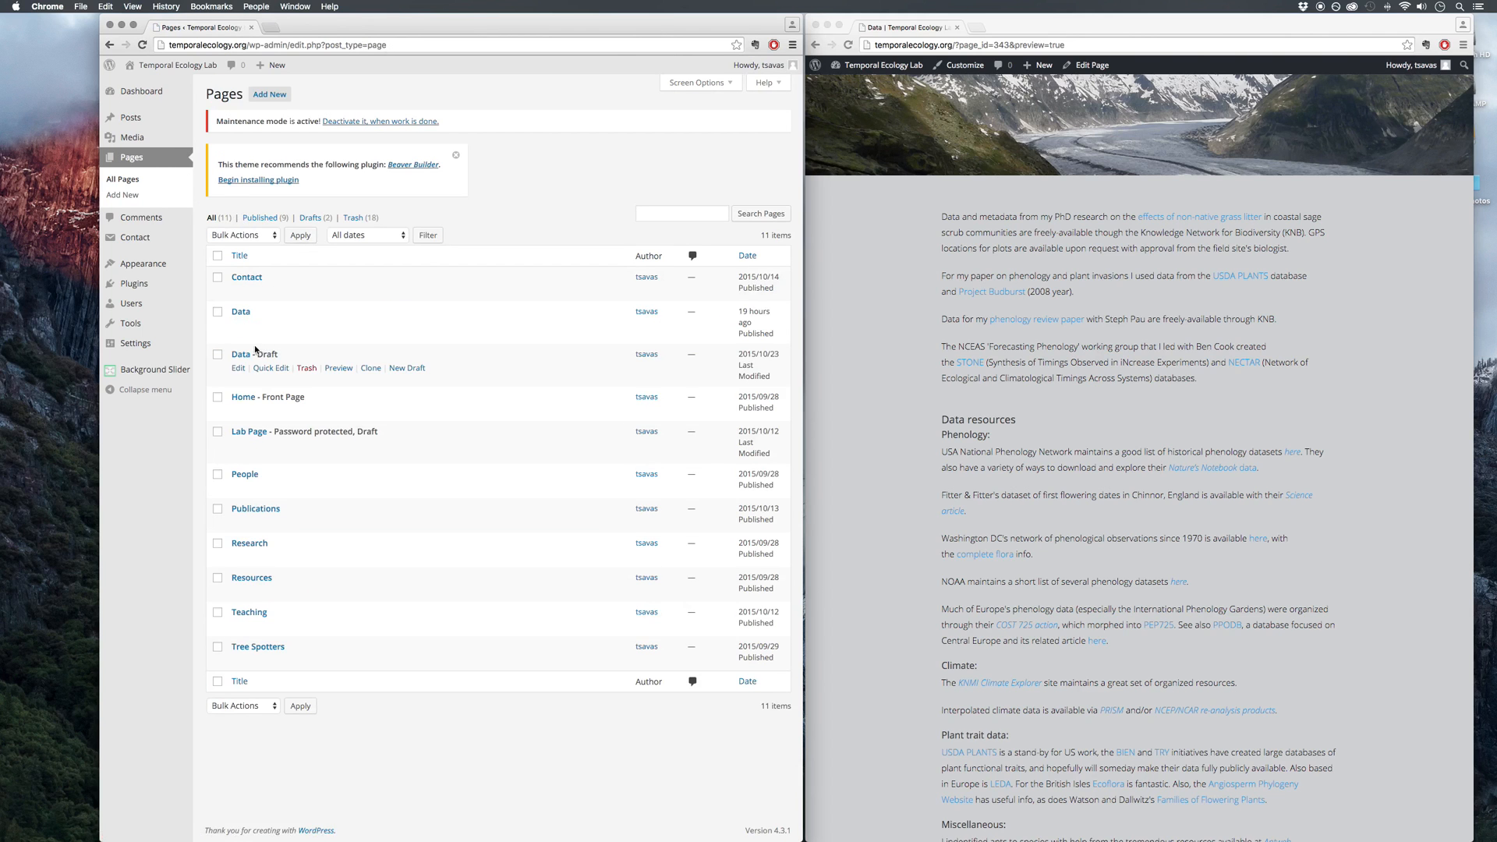
pyautogui.click(243, 355)
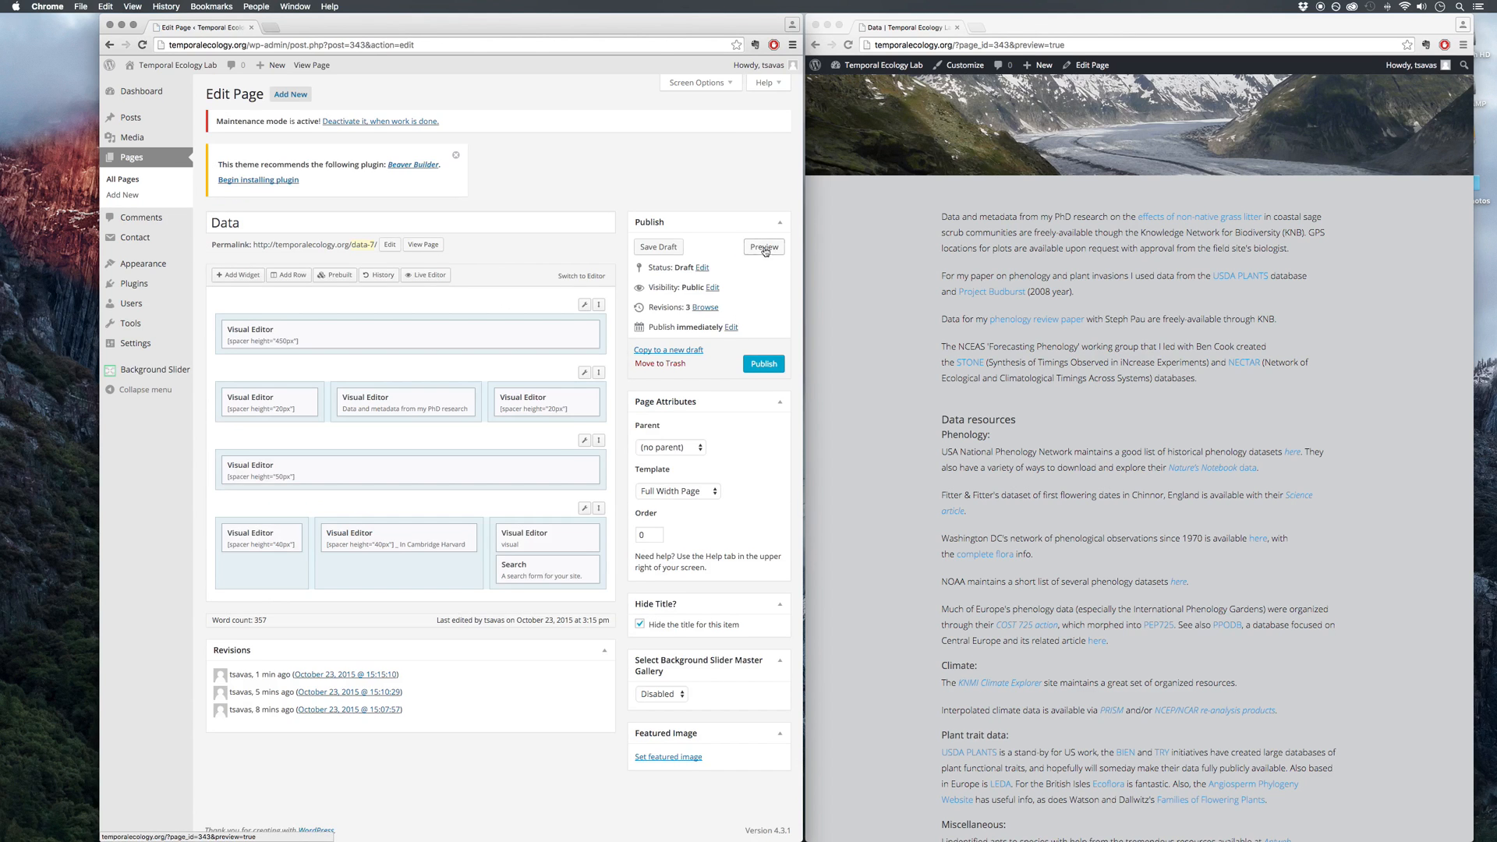
pyautogui.click(764, 246)
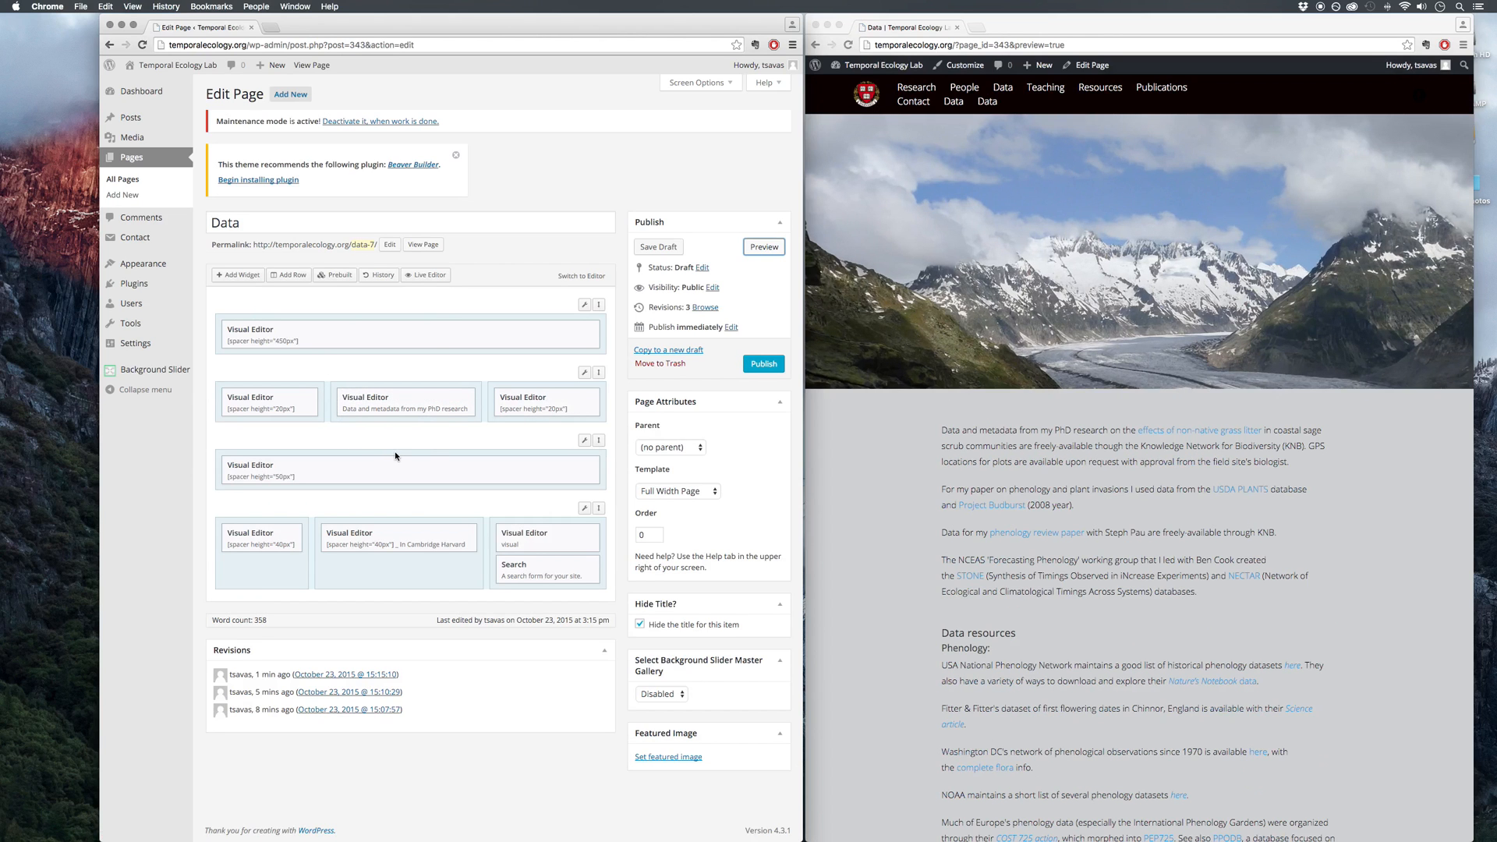
pyautogui.click(911, 442)
# - Narrow the text row's middle column further by widening both spacer columns, mainly the first one, and request a preview
pyautogui.click(471, 434)
pyautogui.moveTo(327, 405); pyautogui.dragTo(385, 402)
pyautogui.moveTo(480, 400); pyautogui.dragTo(466, 401)
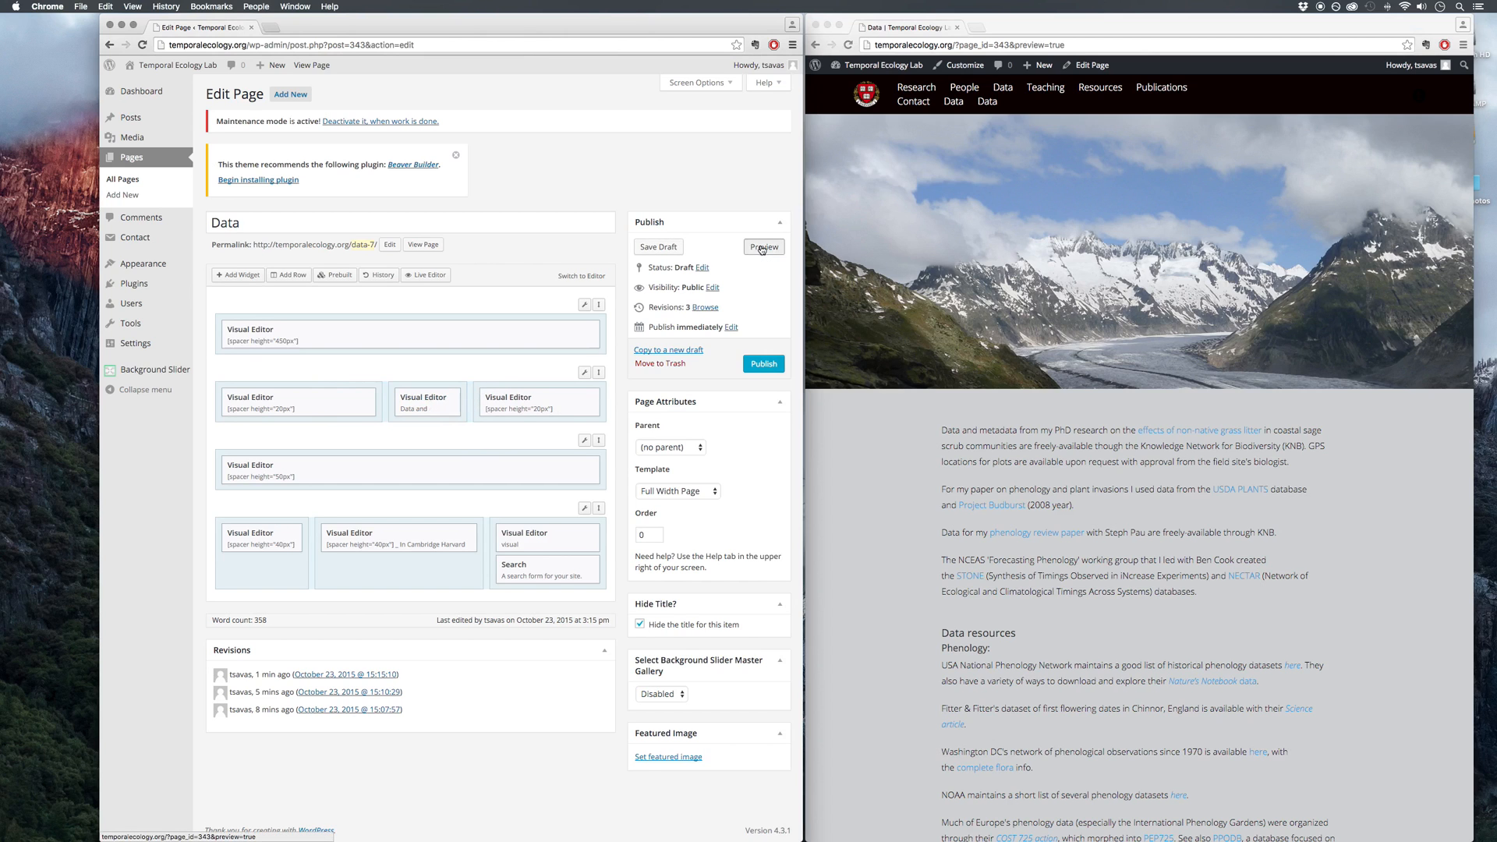
pyautogui.click(747, 248)
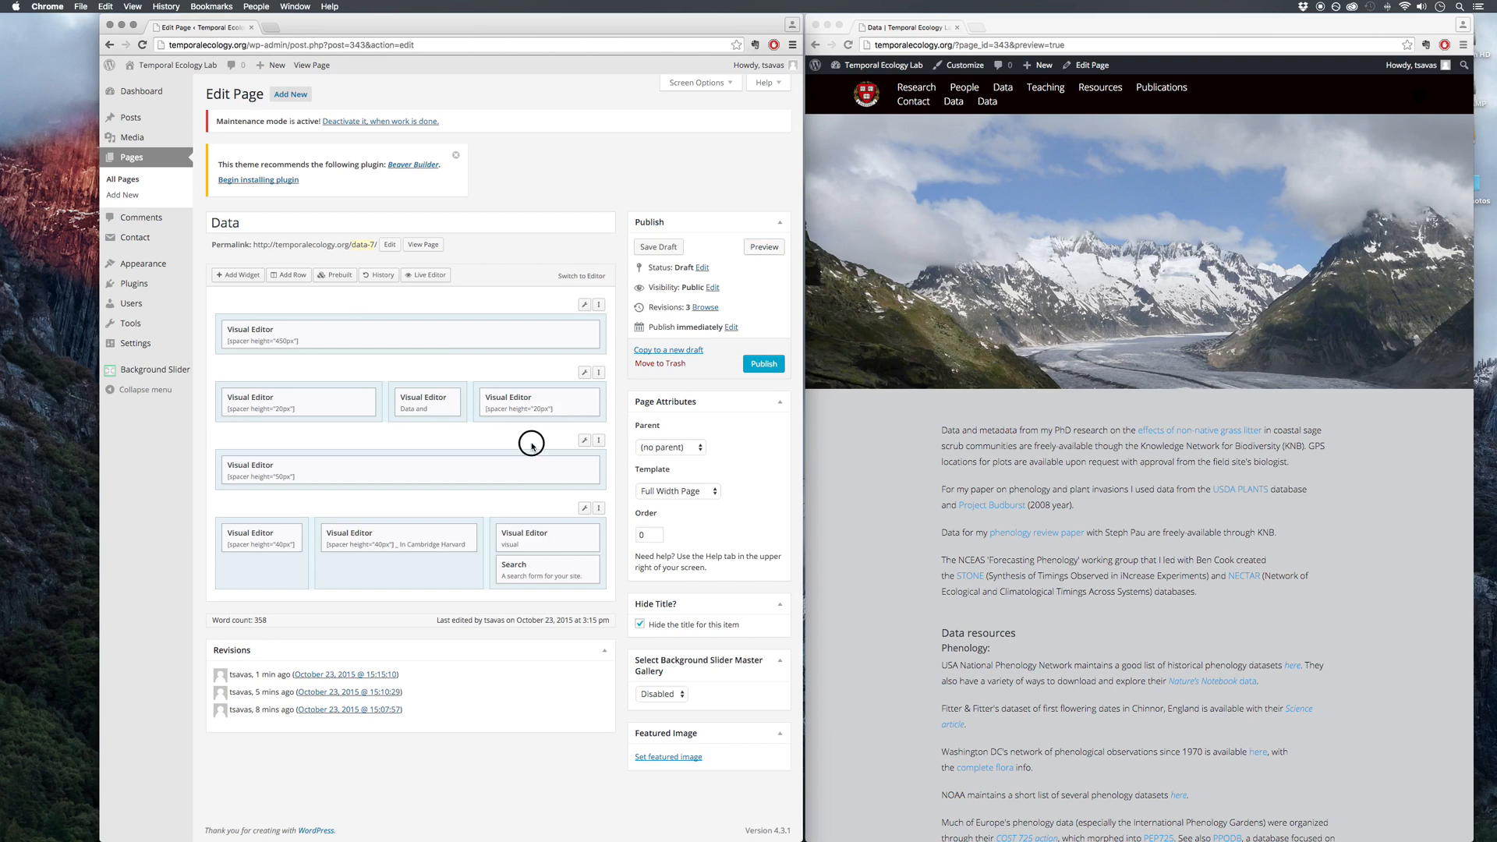
# - Publish the Data page and reload the preview window to view the published version
pyautogui.click(761, 365)
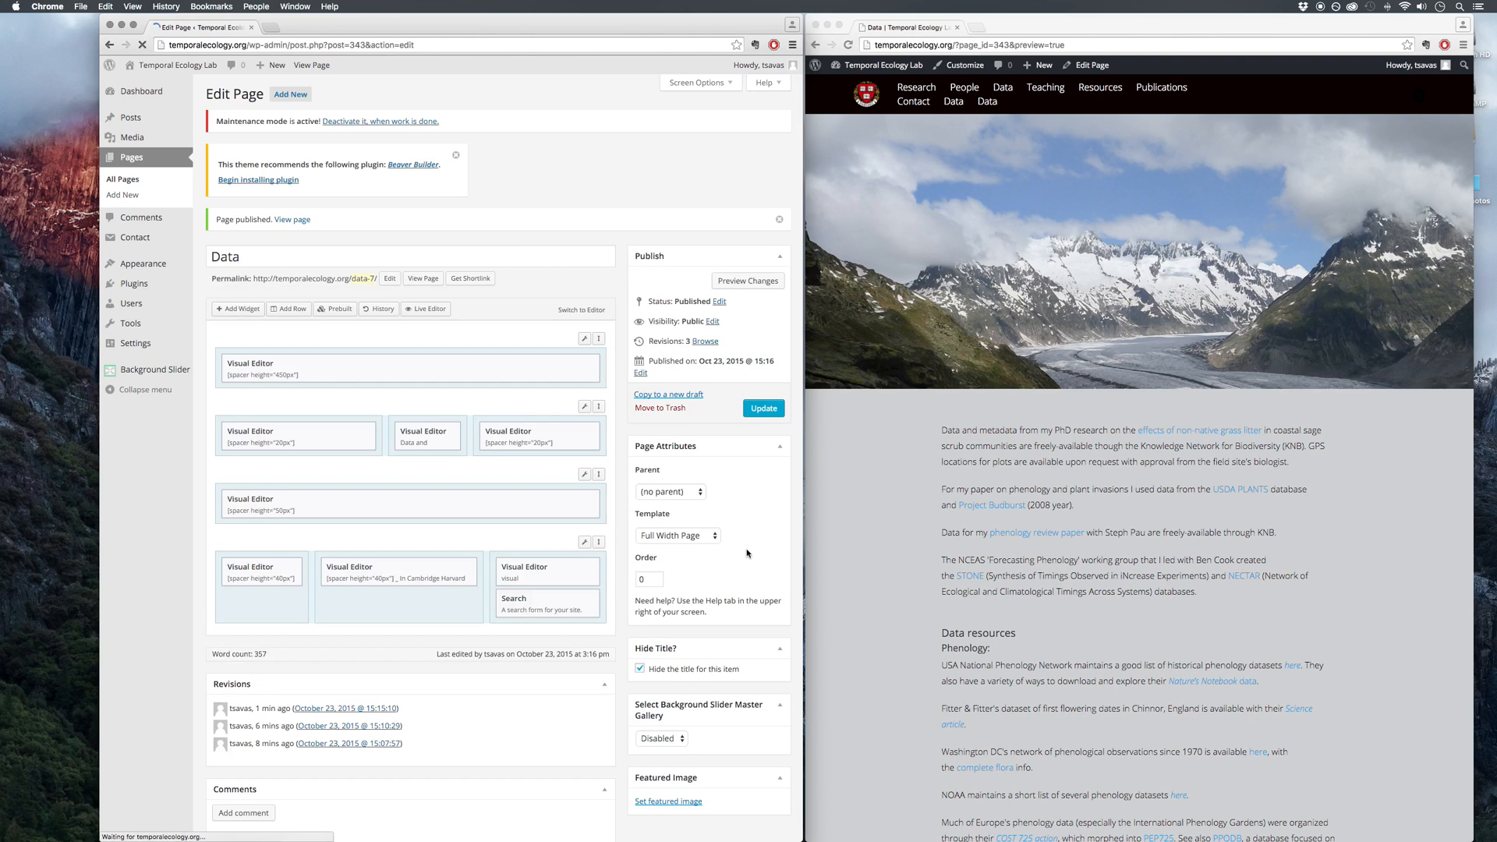
pyautogui.click(1088, 29)
pyautogui.press('super+r')
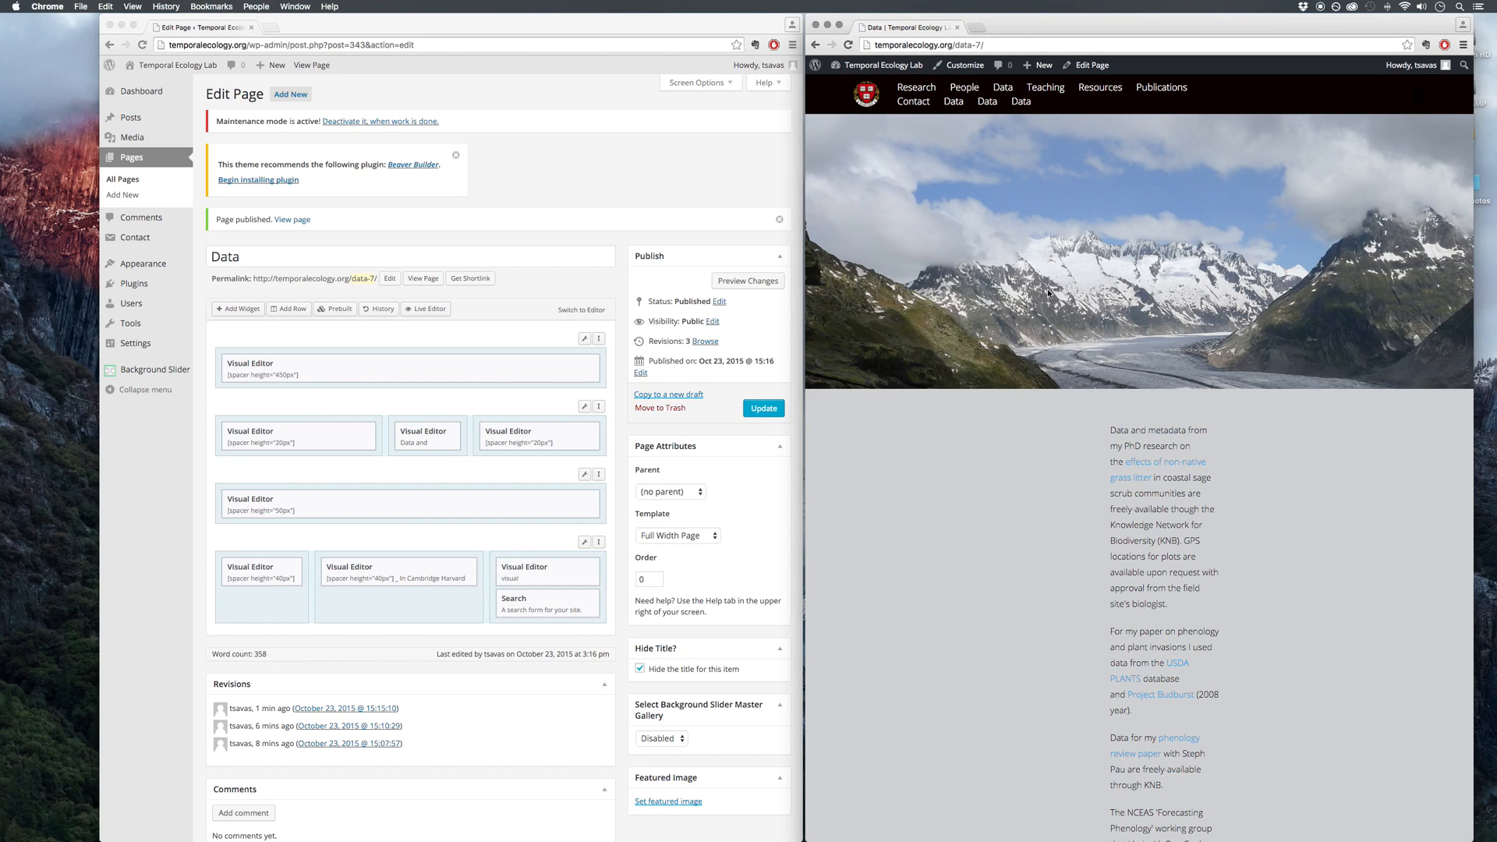
# - Widen the text row's middle column by narrowing both spacer columns, mainly the first one, and reload the published Data page
pyautogui.click(747, 296)
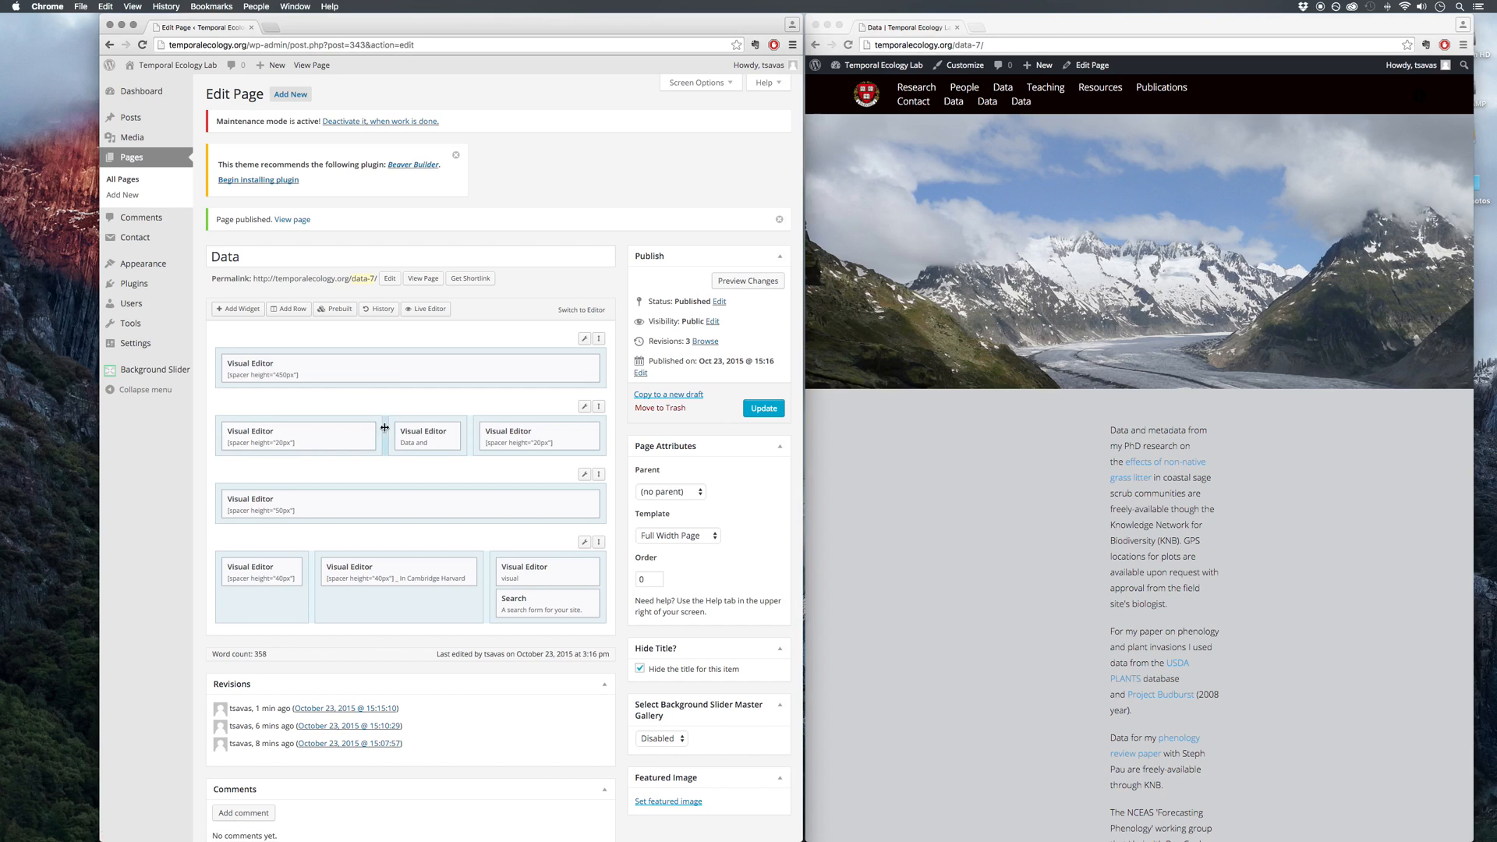
pyautogui.moveTo(385, 434); pyautogui.dragTo(315, 428)
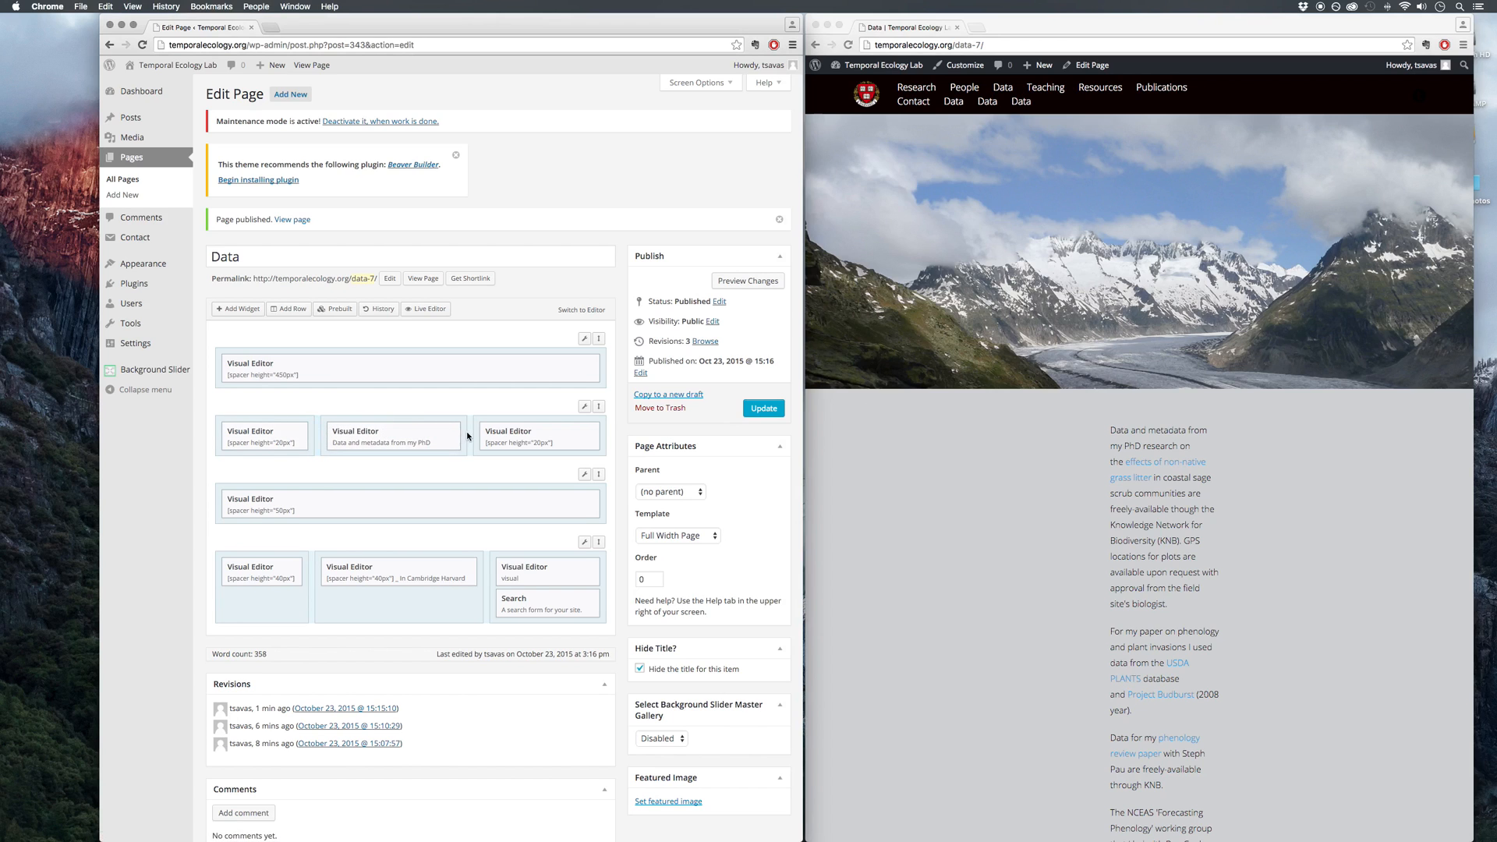
pyautogui.moveTo(467, 435); pyautogui.dragTo(506, 433)
pyautogui.click(914, 458)
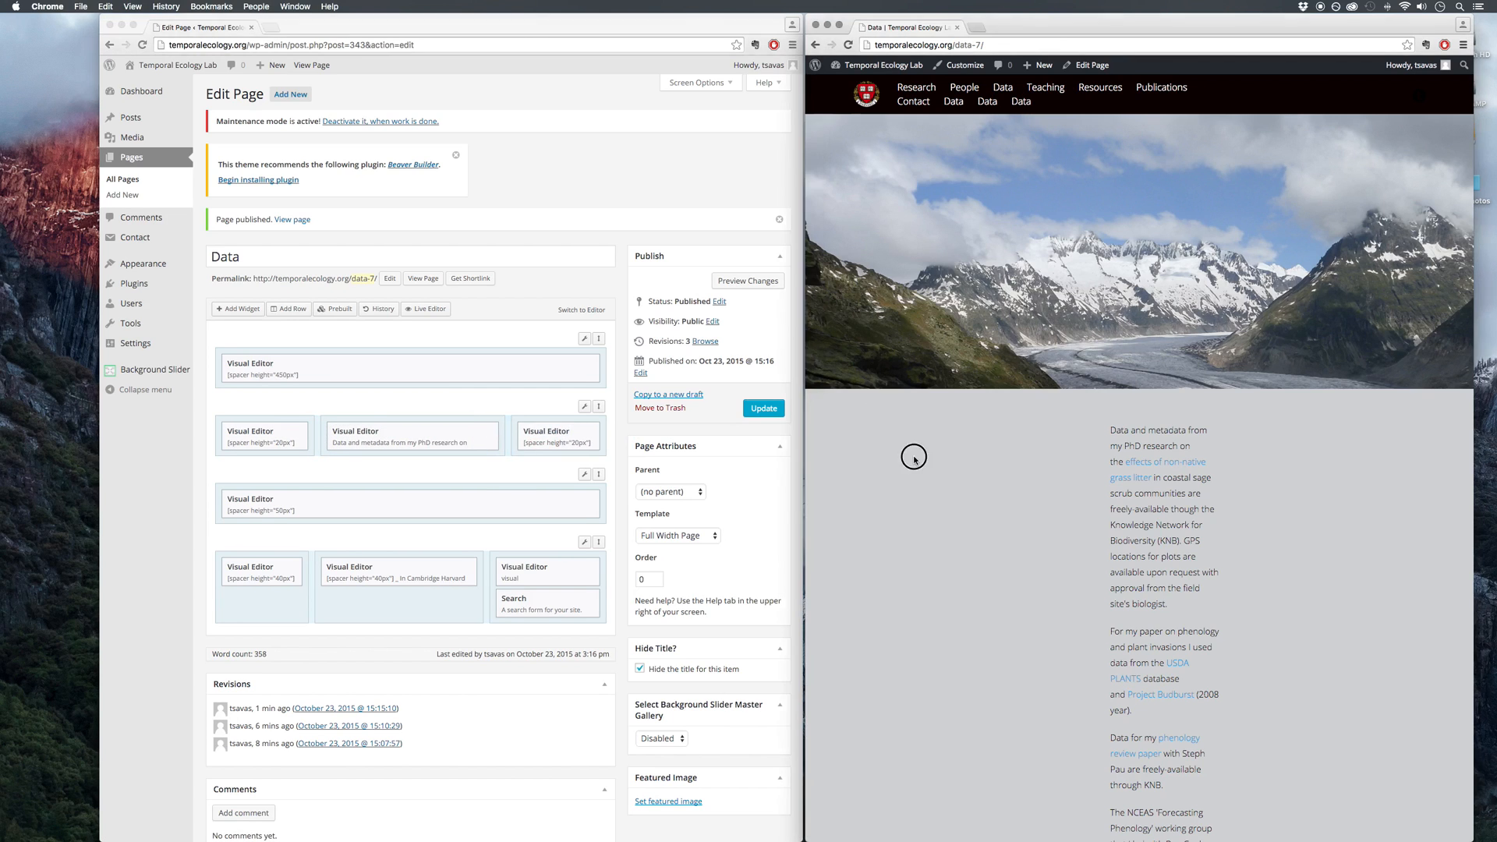
pyautogui.press('super+r')
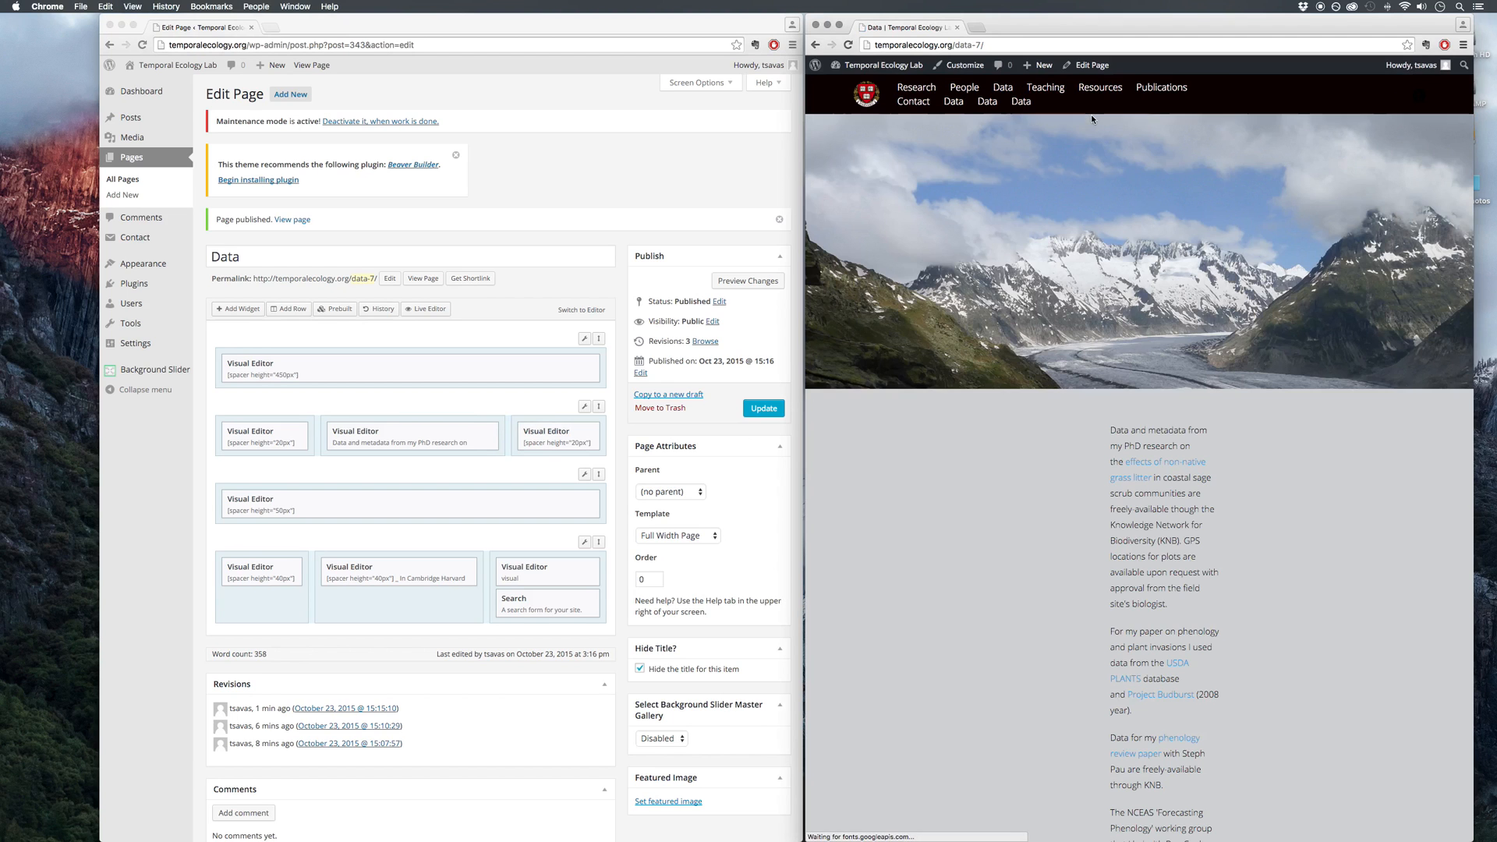
pyautogui.click(567, 461)
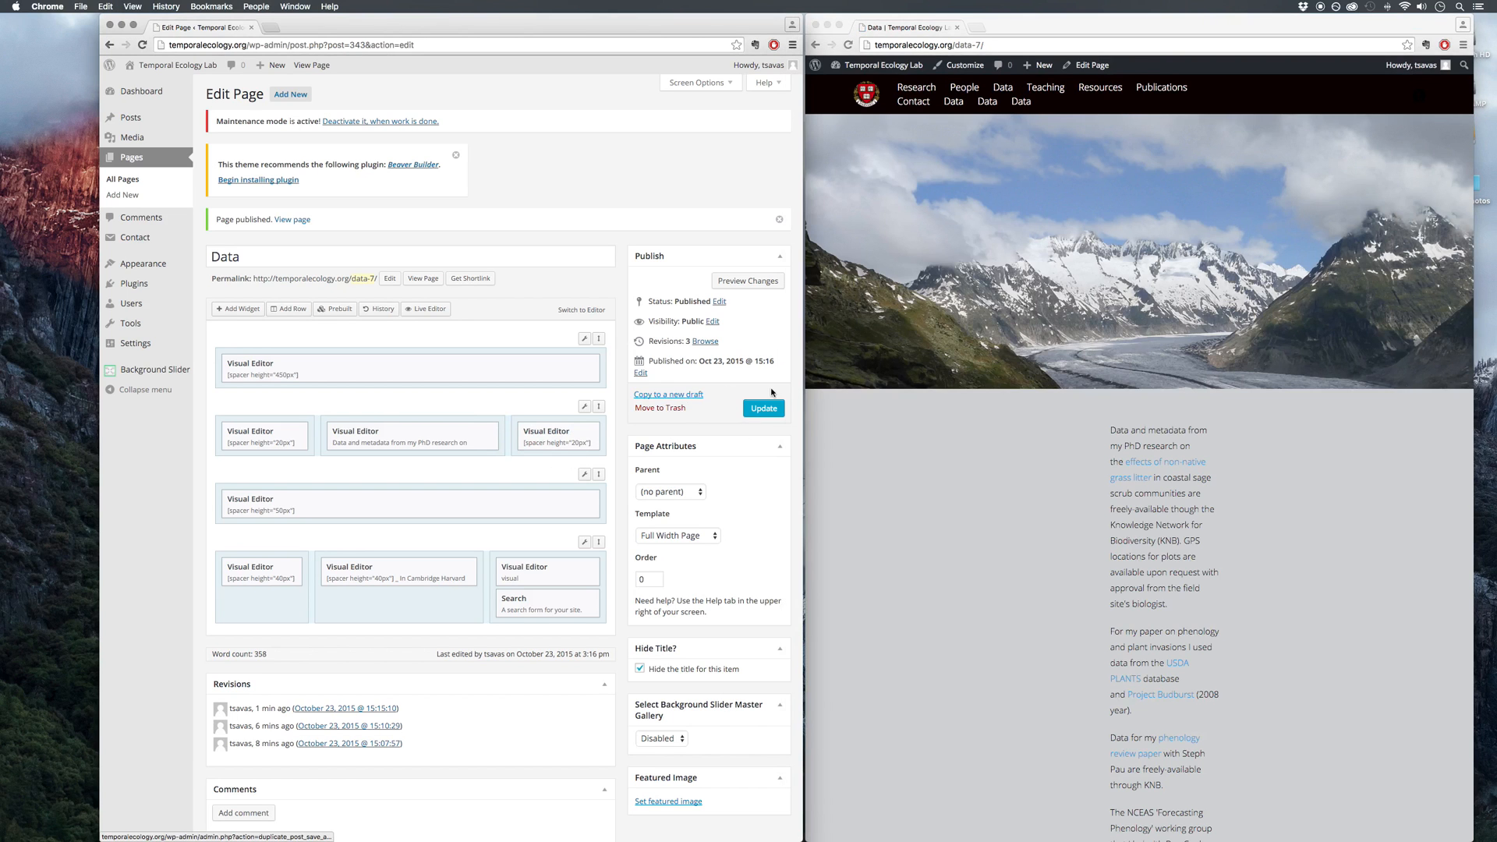
pyautogui.moveTo(804, 384)
pyautogui.mouseDown()
pyautogui.moveTo(768, 389)
pyautogui.moveTo(806, 385)
pyautogui.mouseUp()
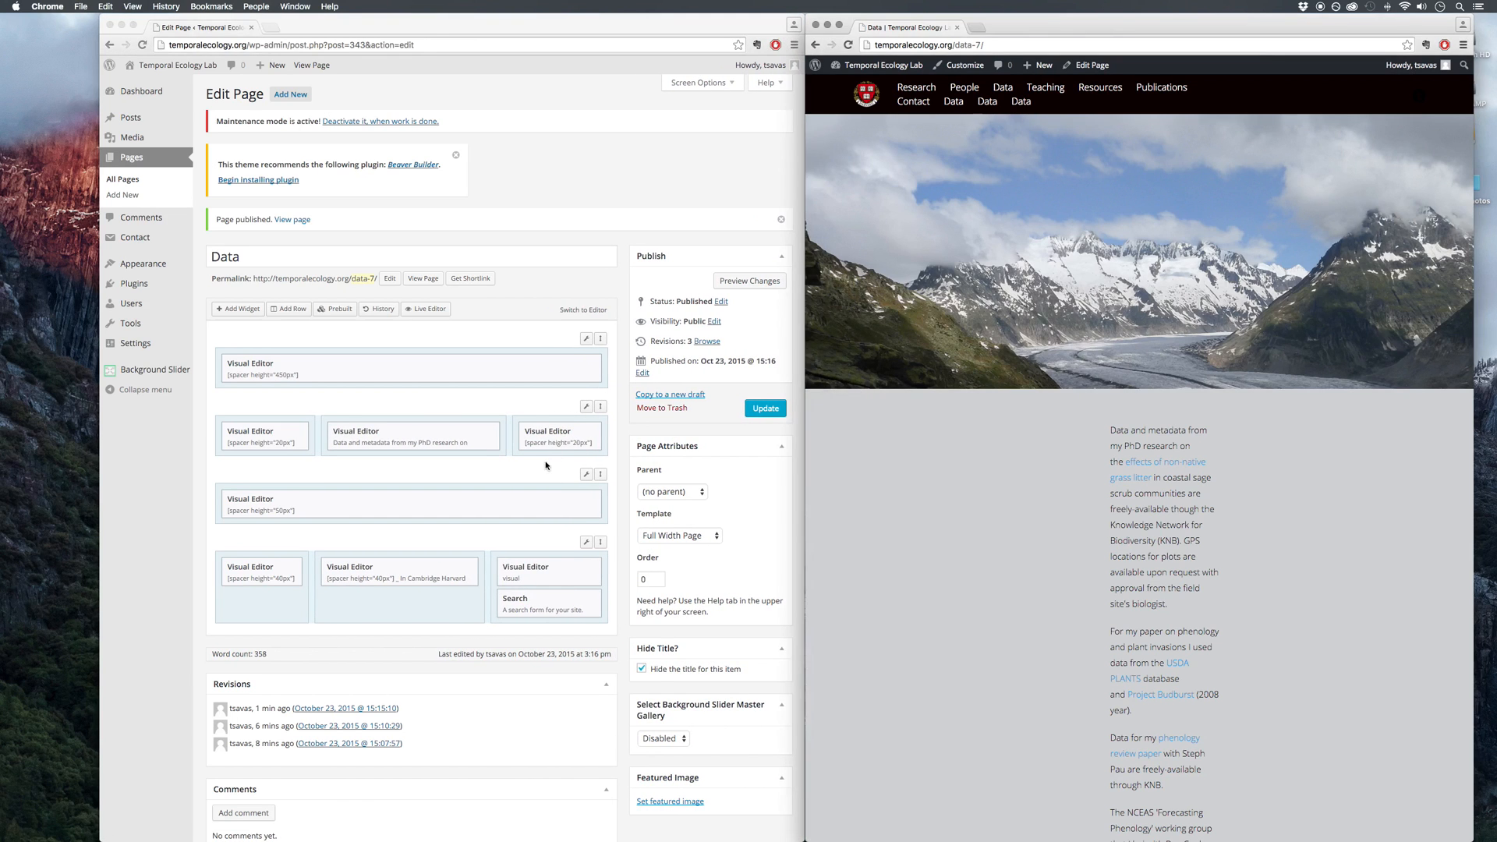
pyautogui.moveTo(552, 440)
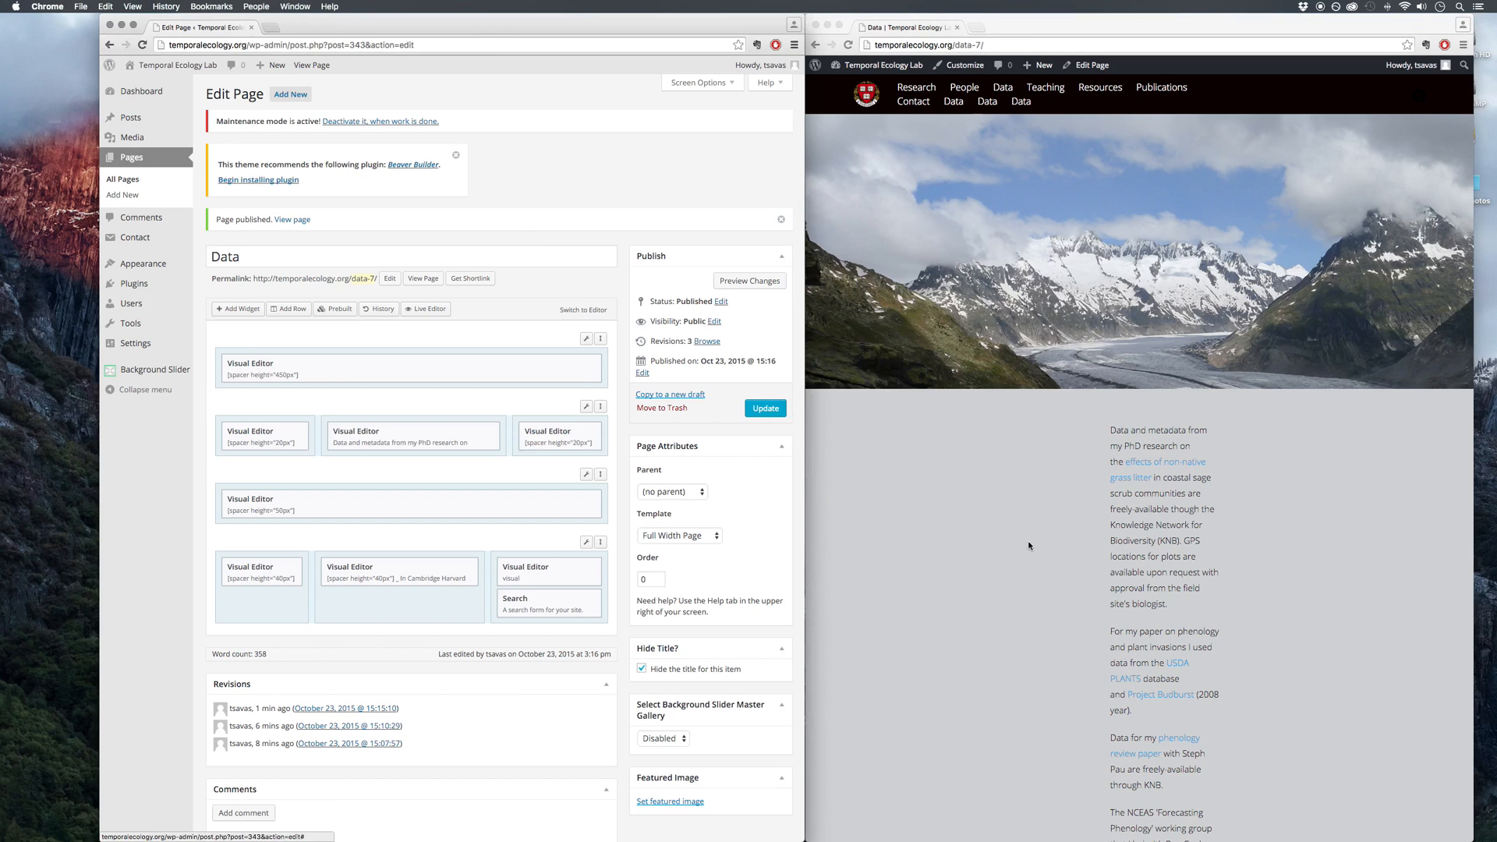
pyautogui.scroll(-15, 1027, 540)
pyautogui.scroll(15, 1026, 548)
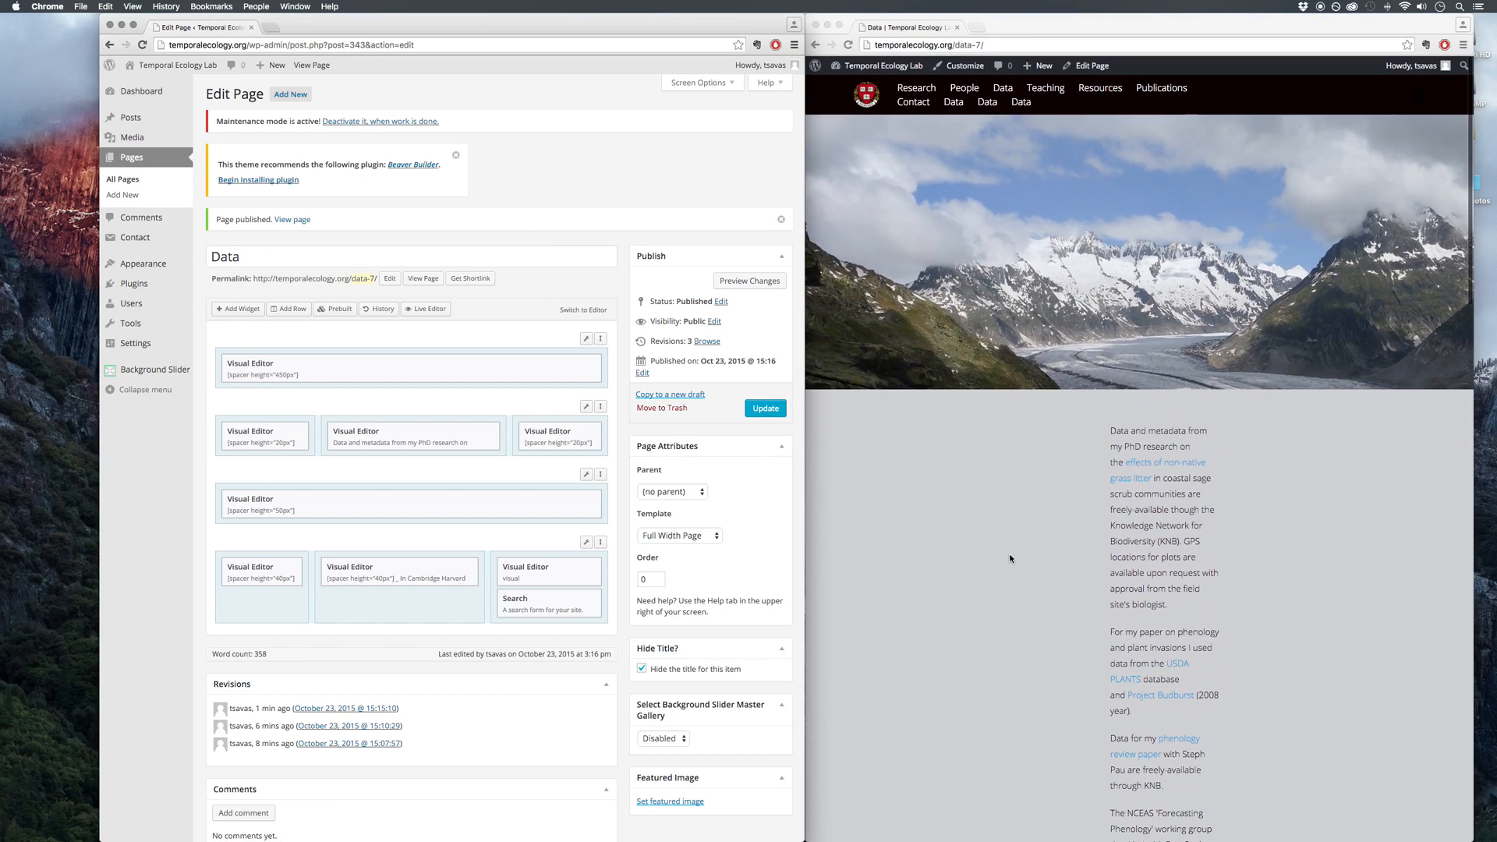